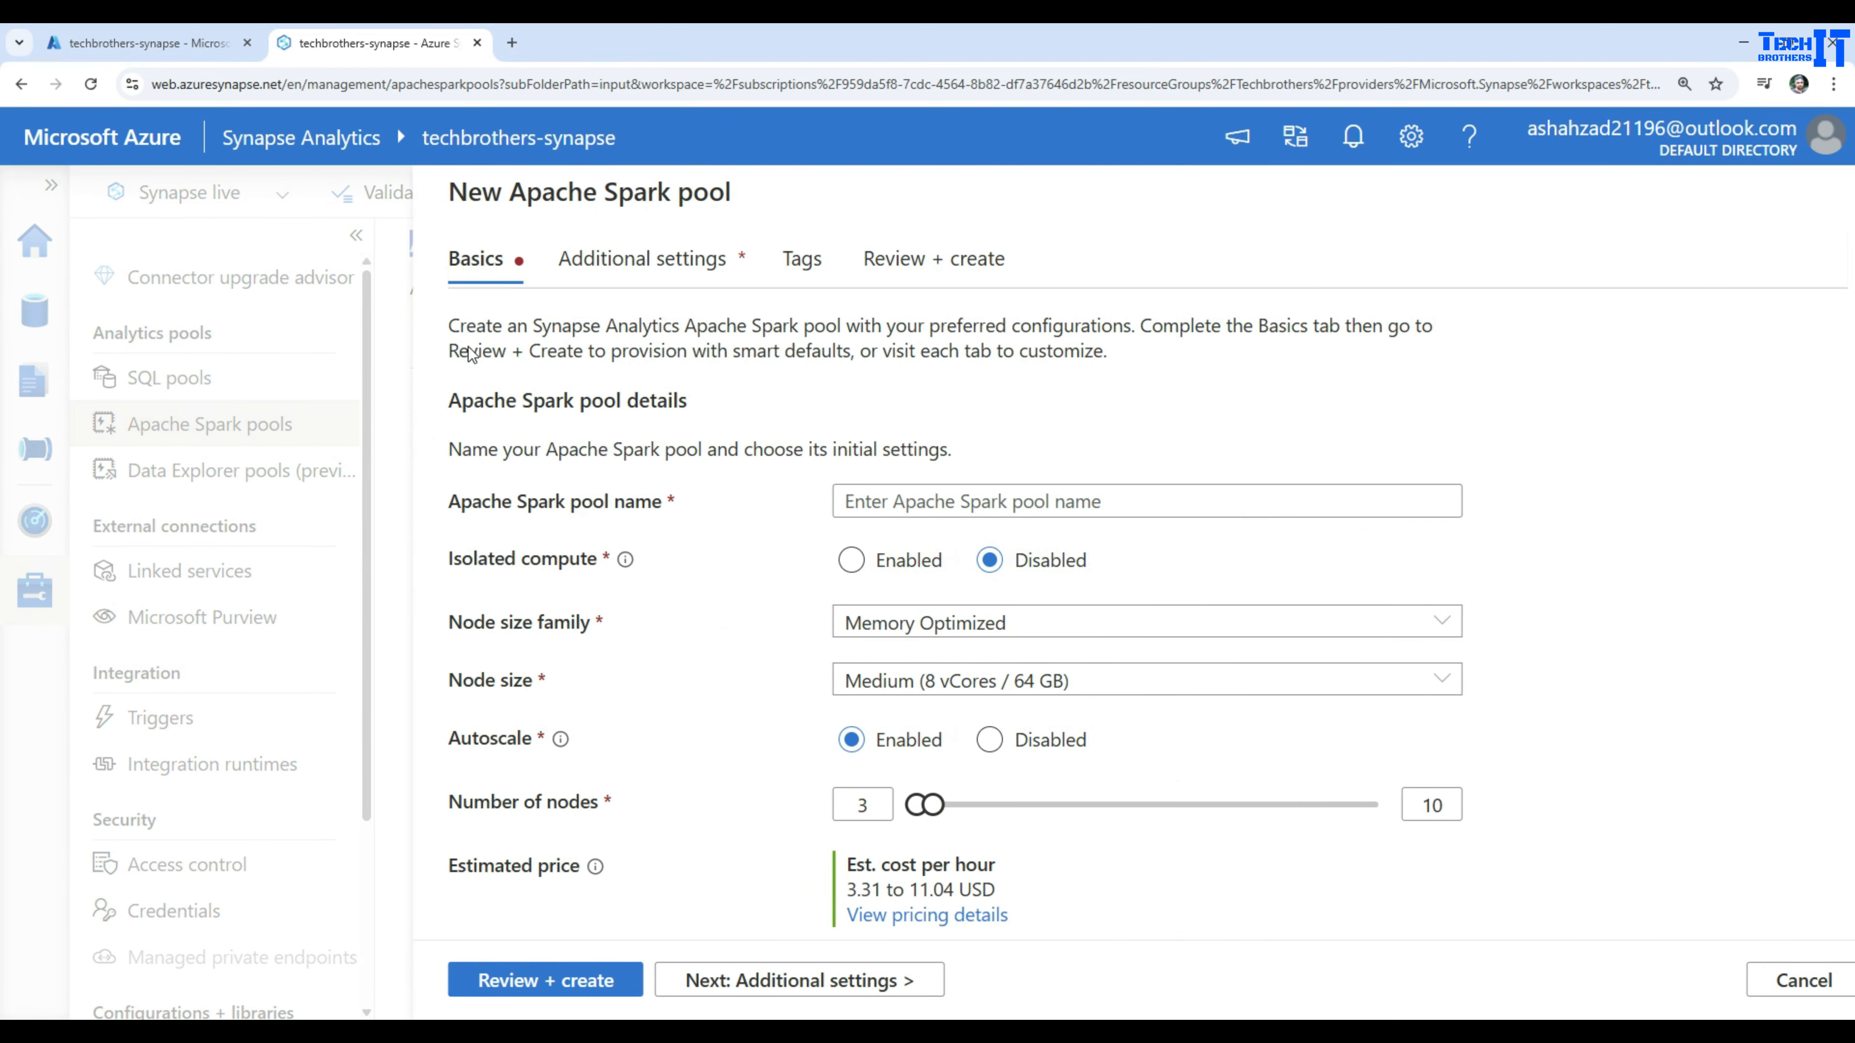
Step: Name the new Apache Spark pool TechbroPool
click(836, 498)
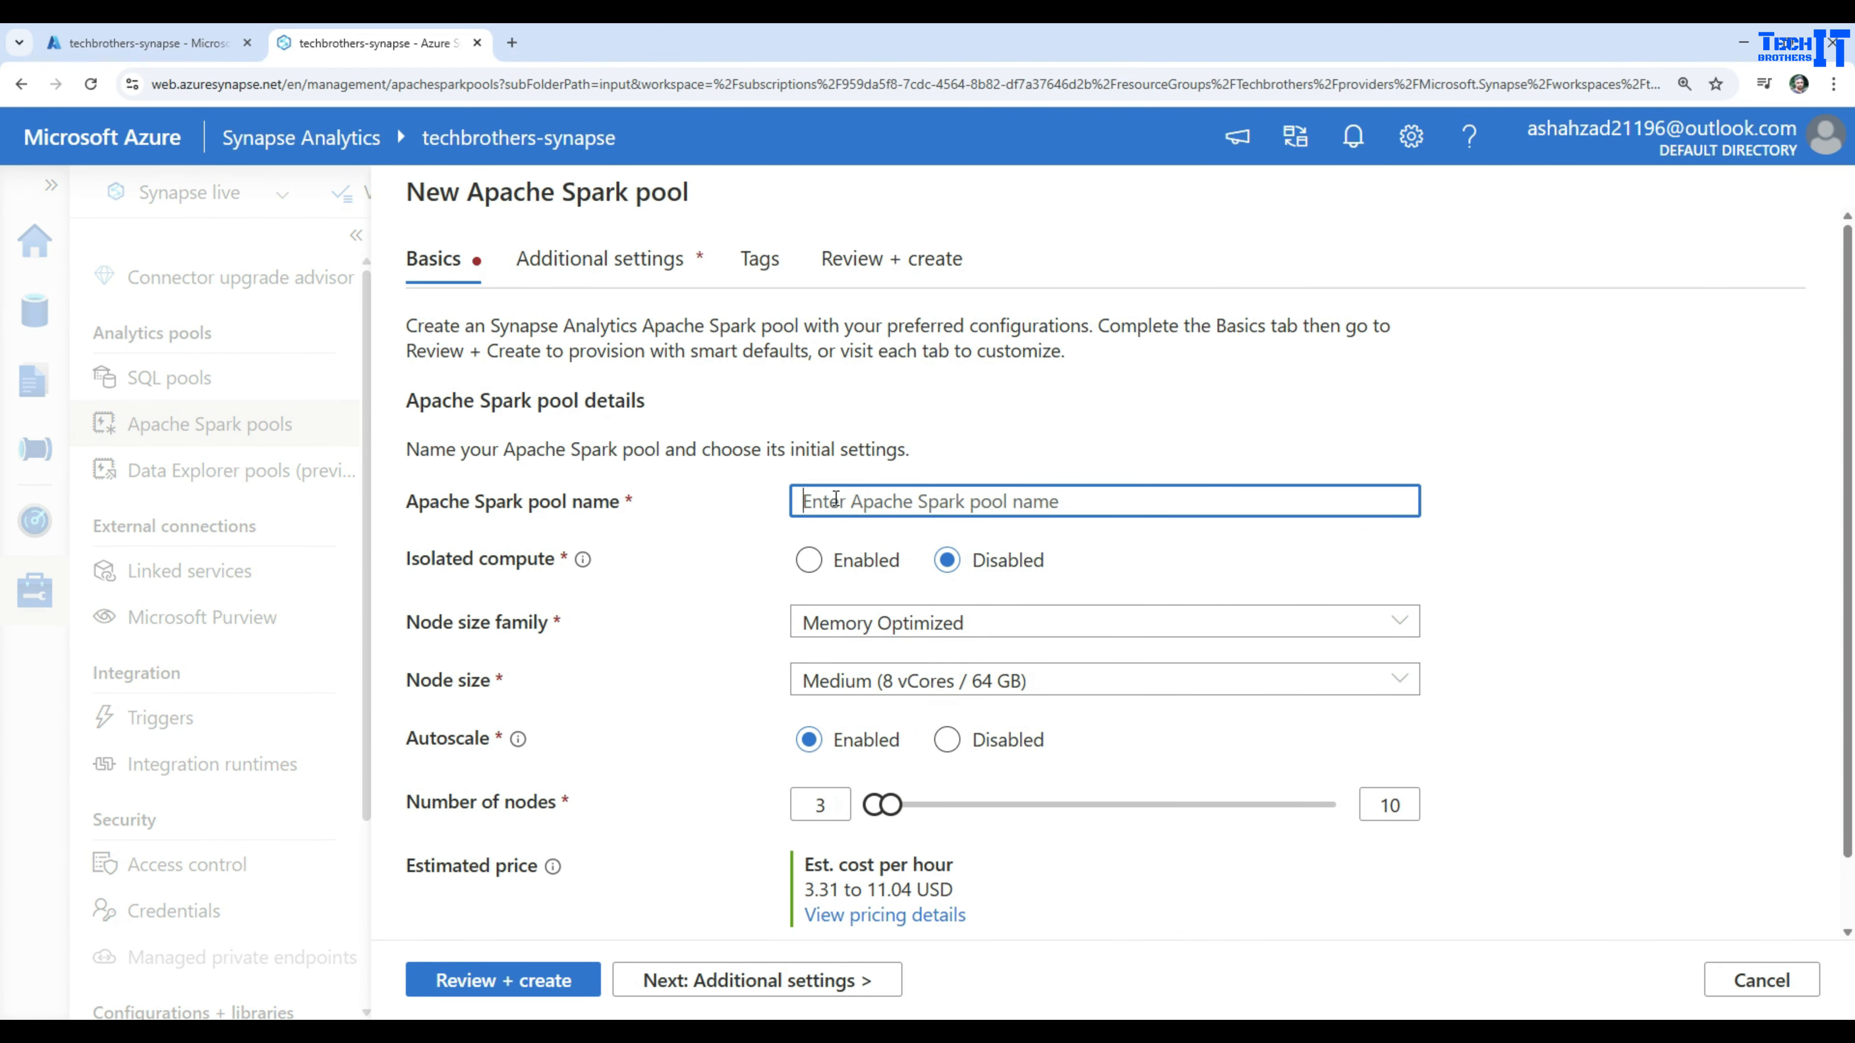
text(Tech)
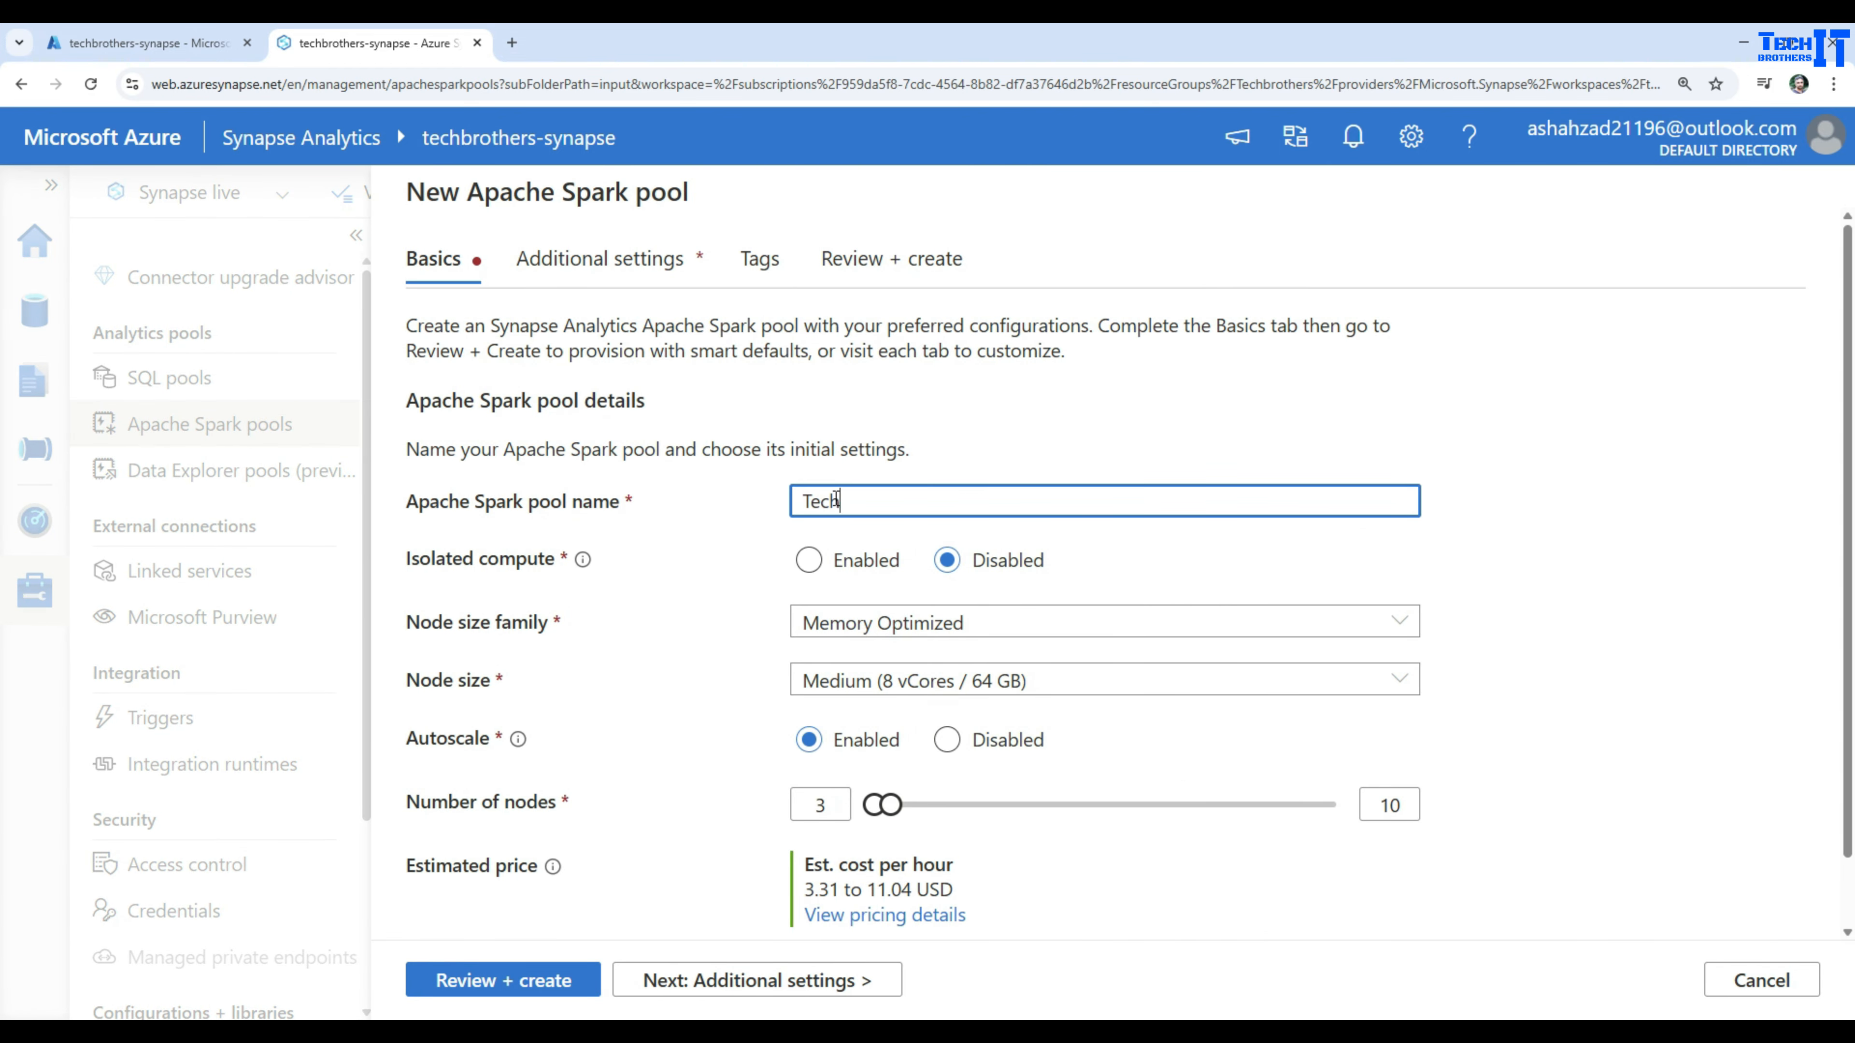
text(broPool)
Step: Try enabling isolated compute to check the available node size family and node size options, and disable it again
click(582, 560)
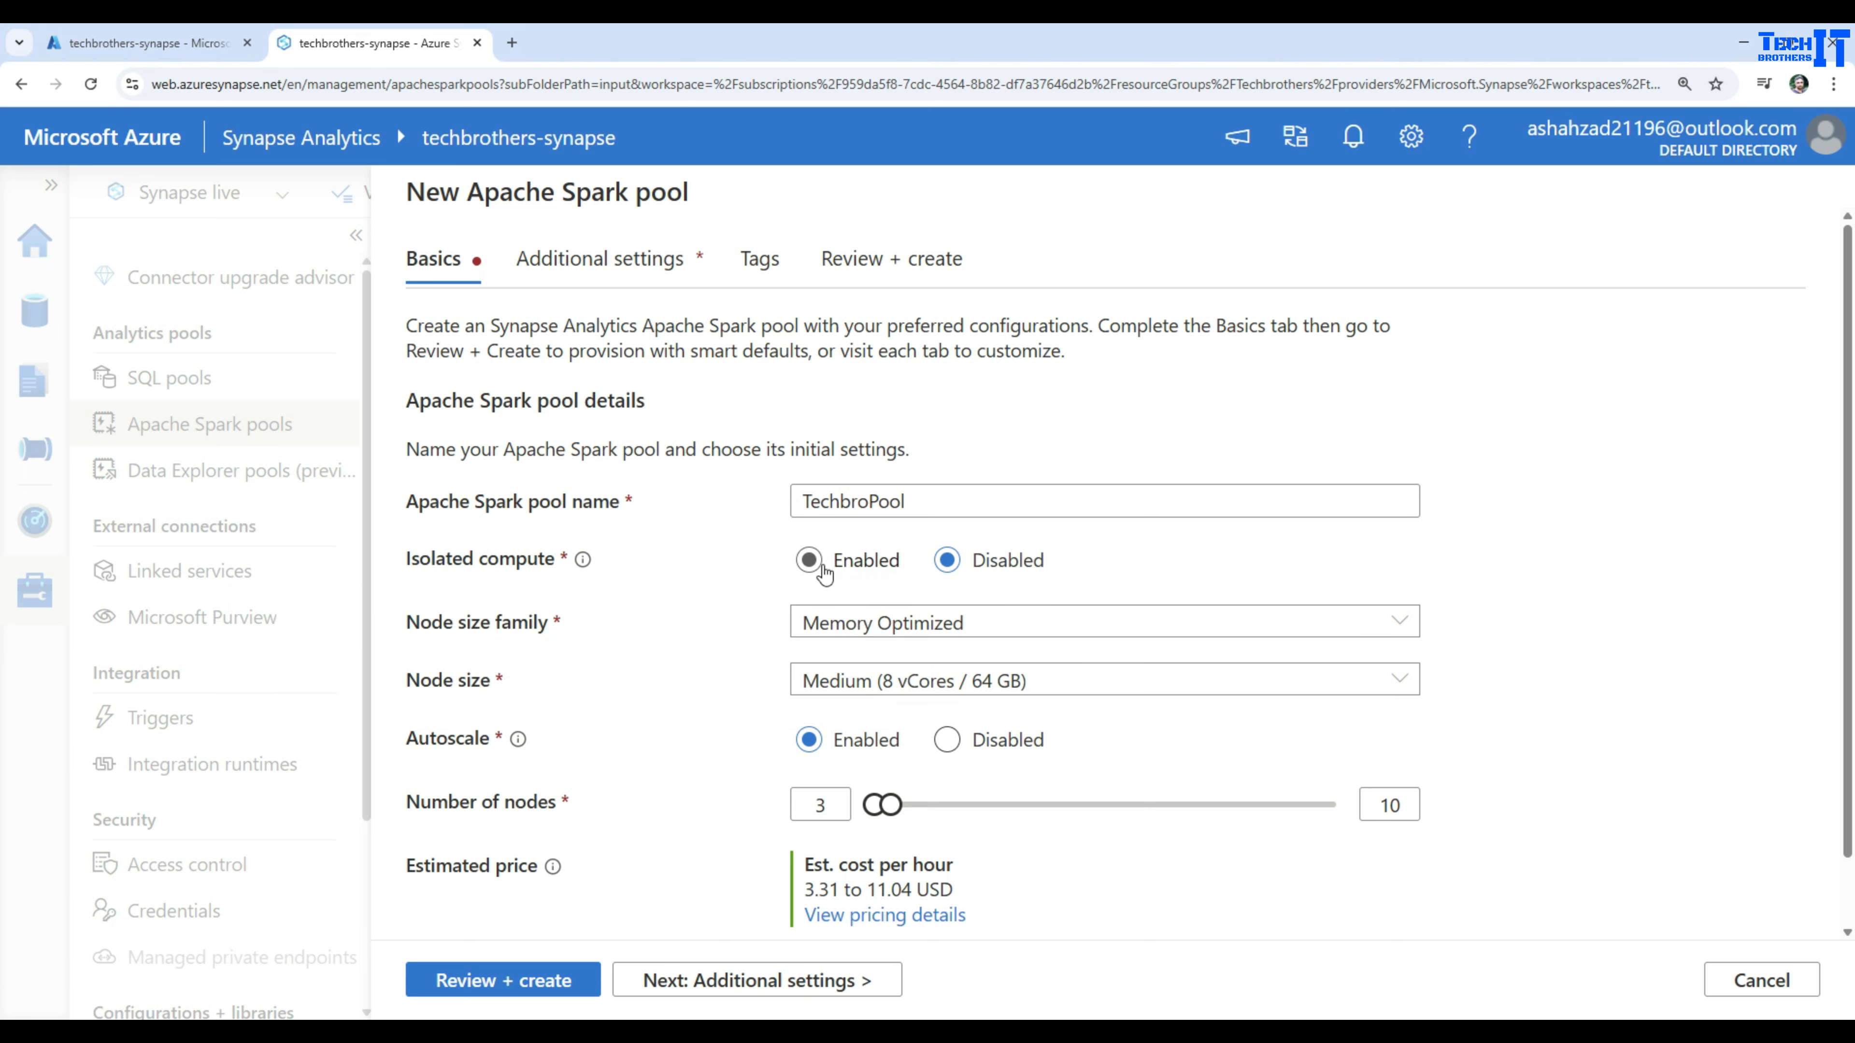
click(856, 567)
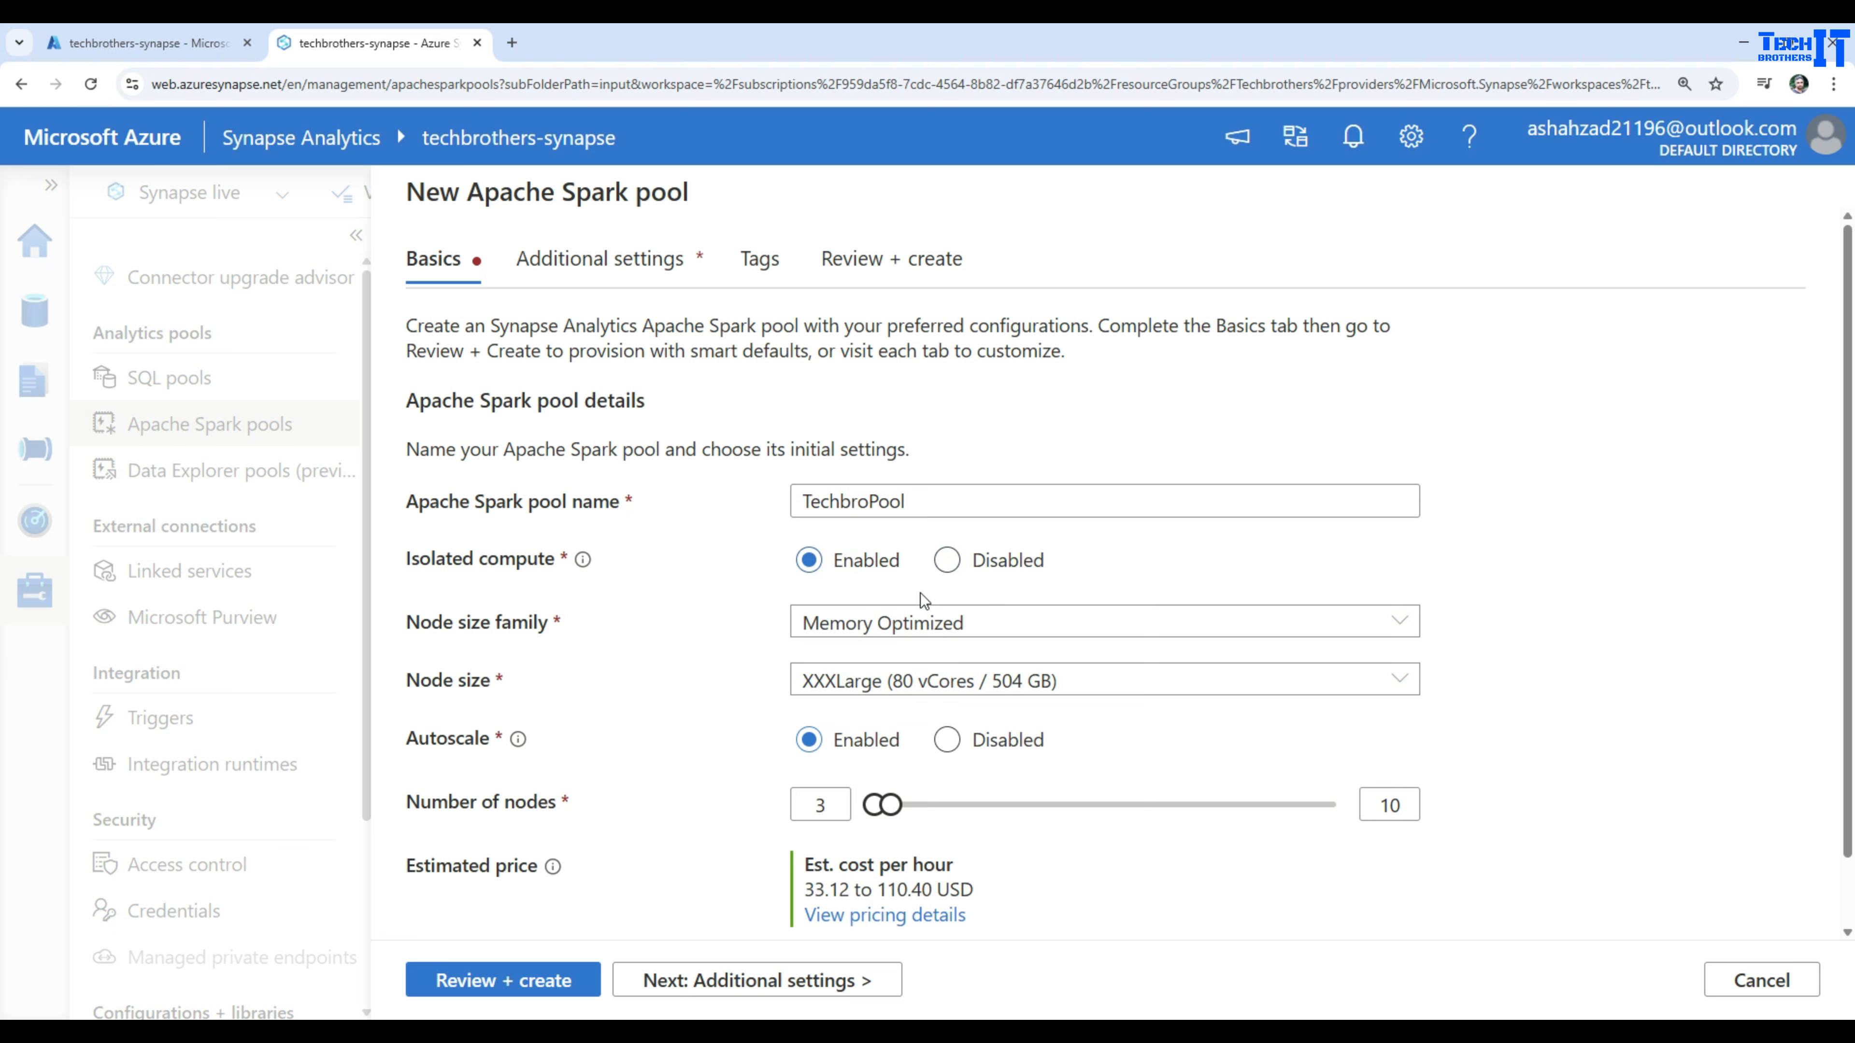
click(857, 629)
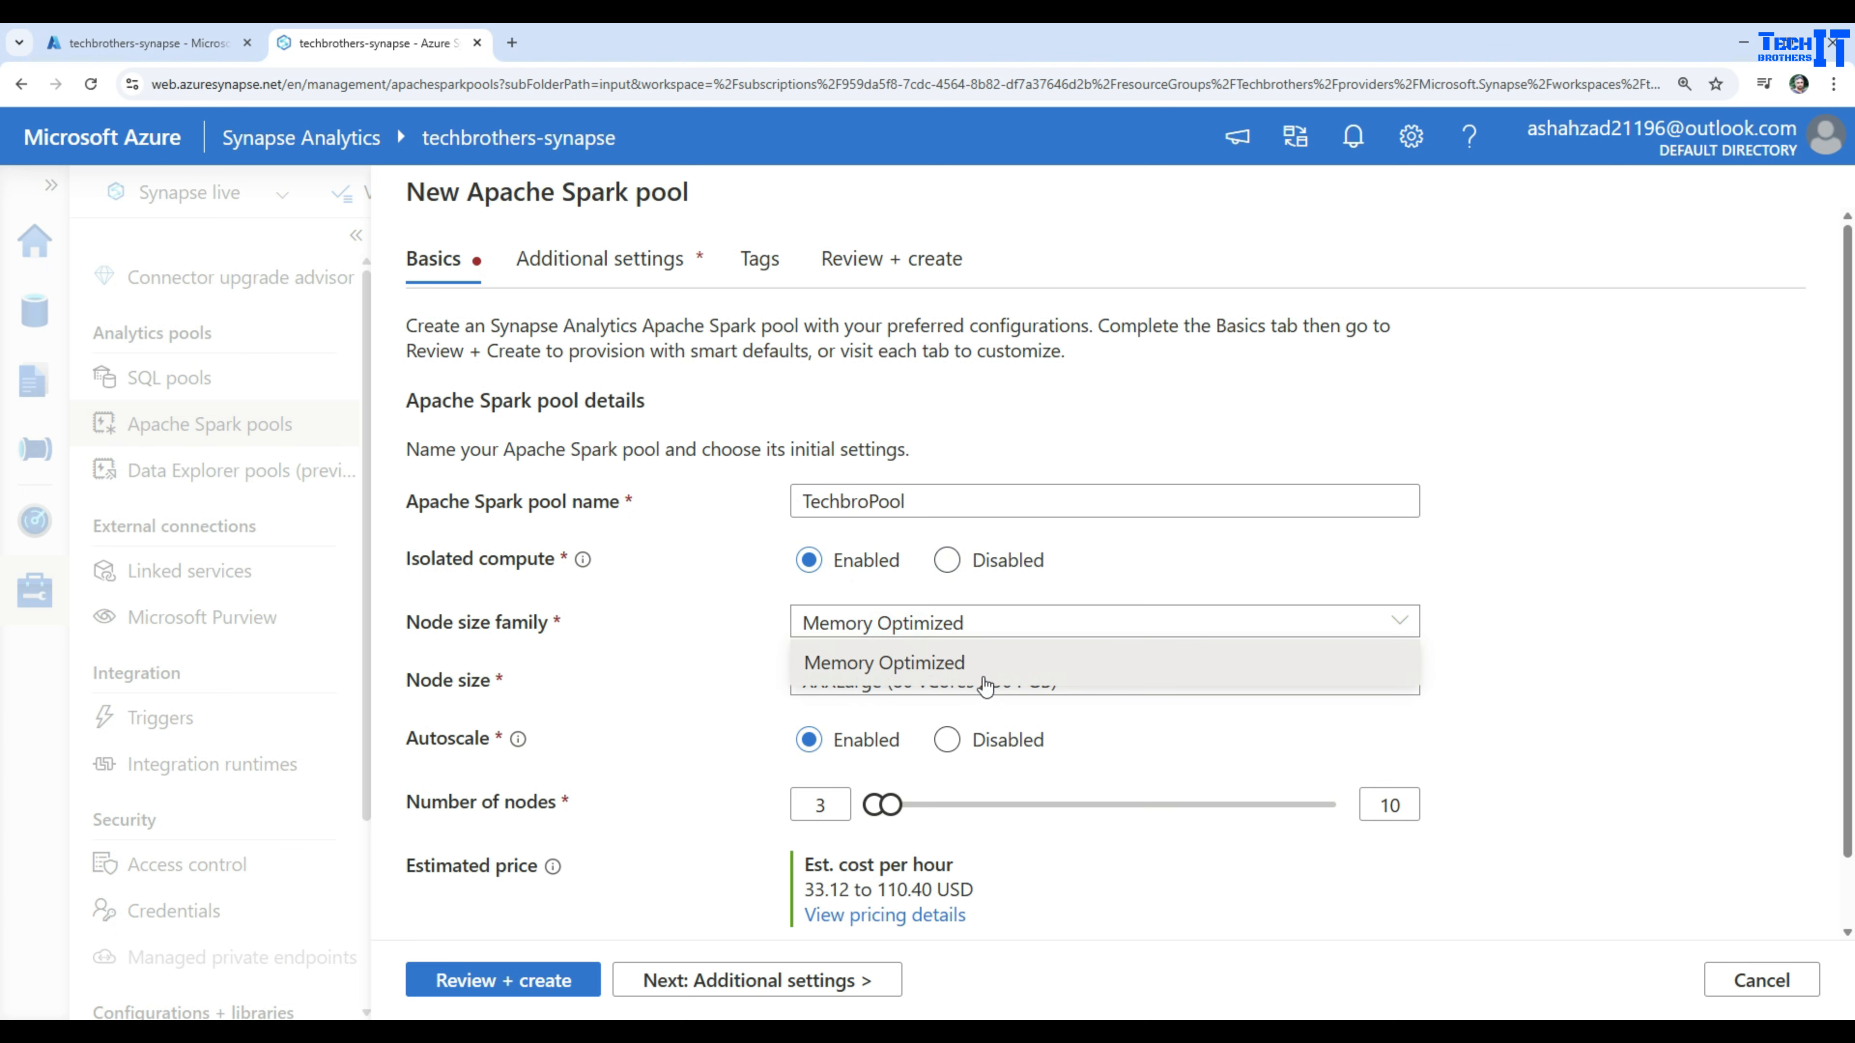
click(941, 664)
click(865, 684)
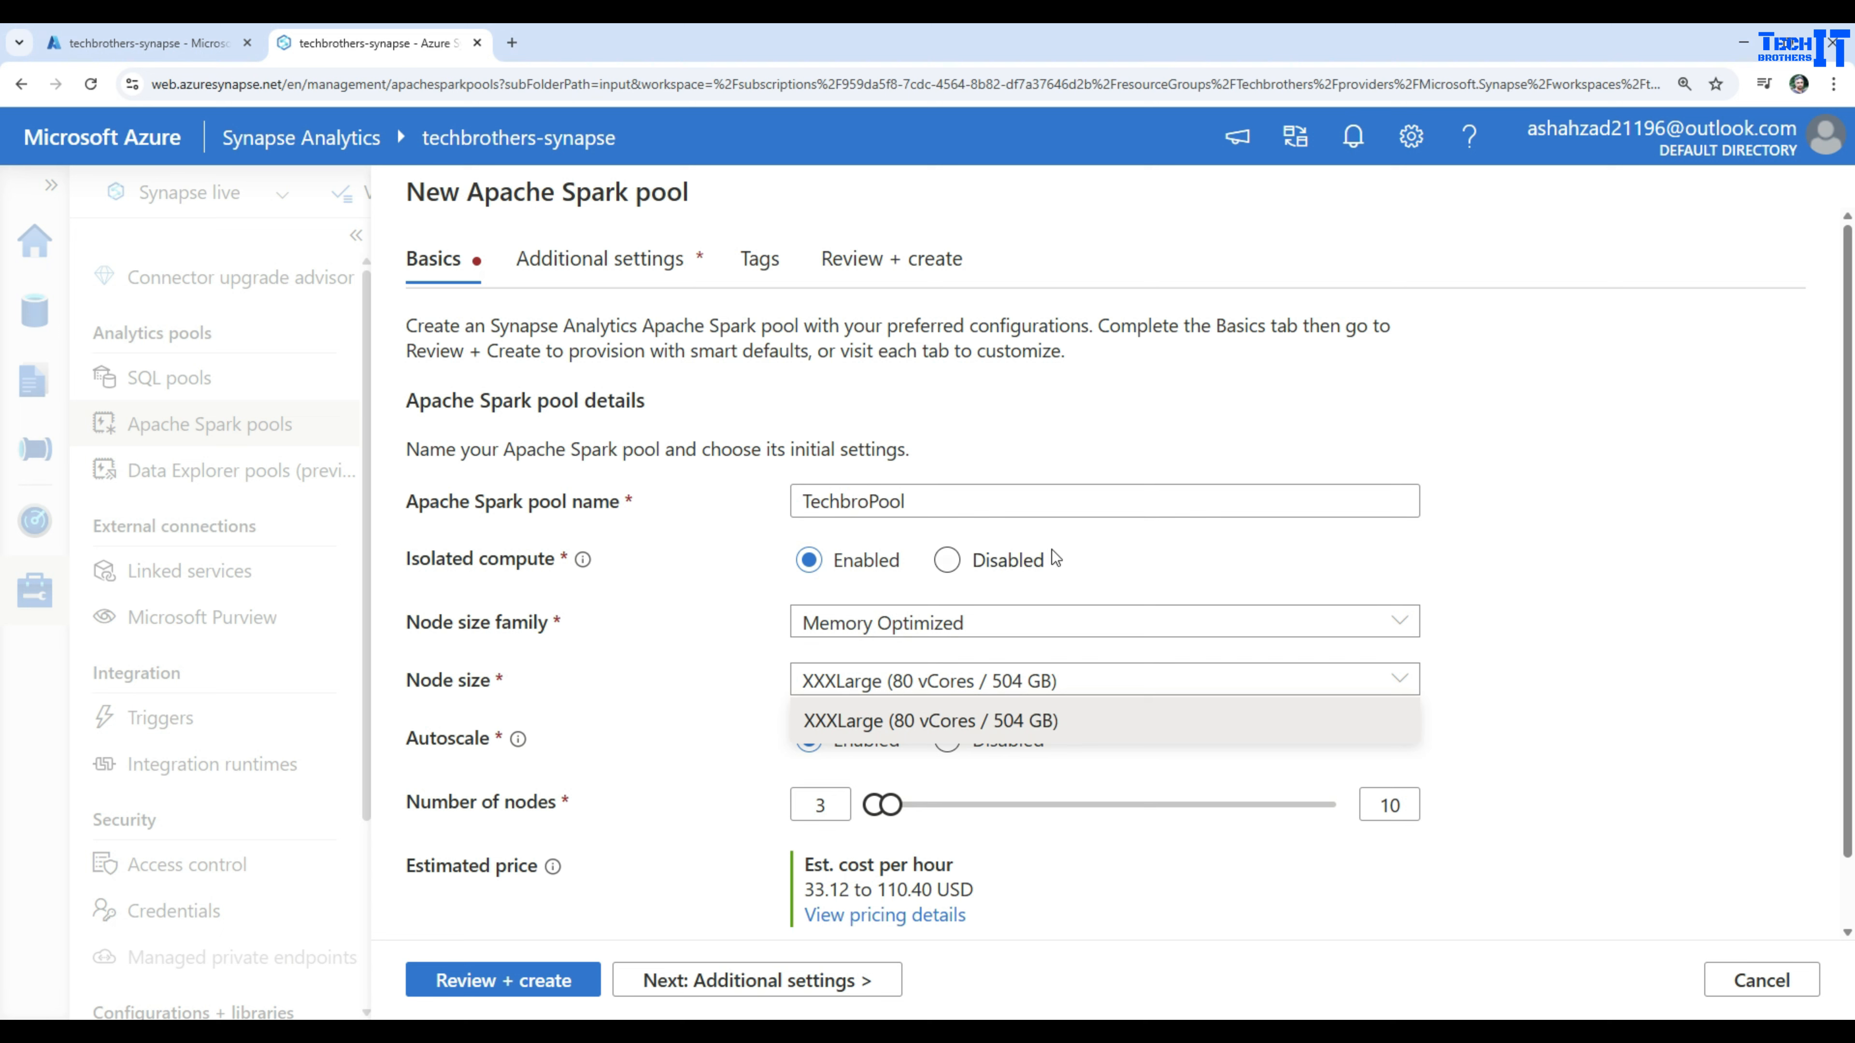
click(1063, 540)
click(972, 564)
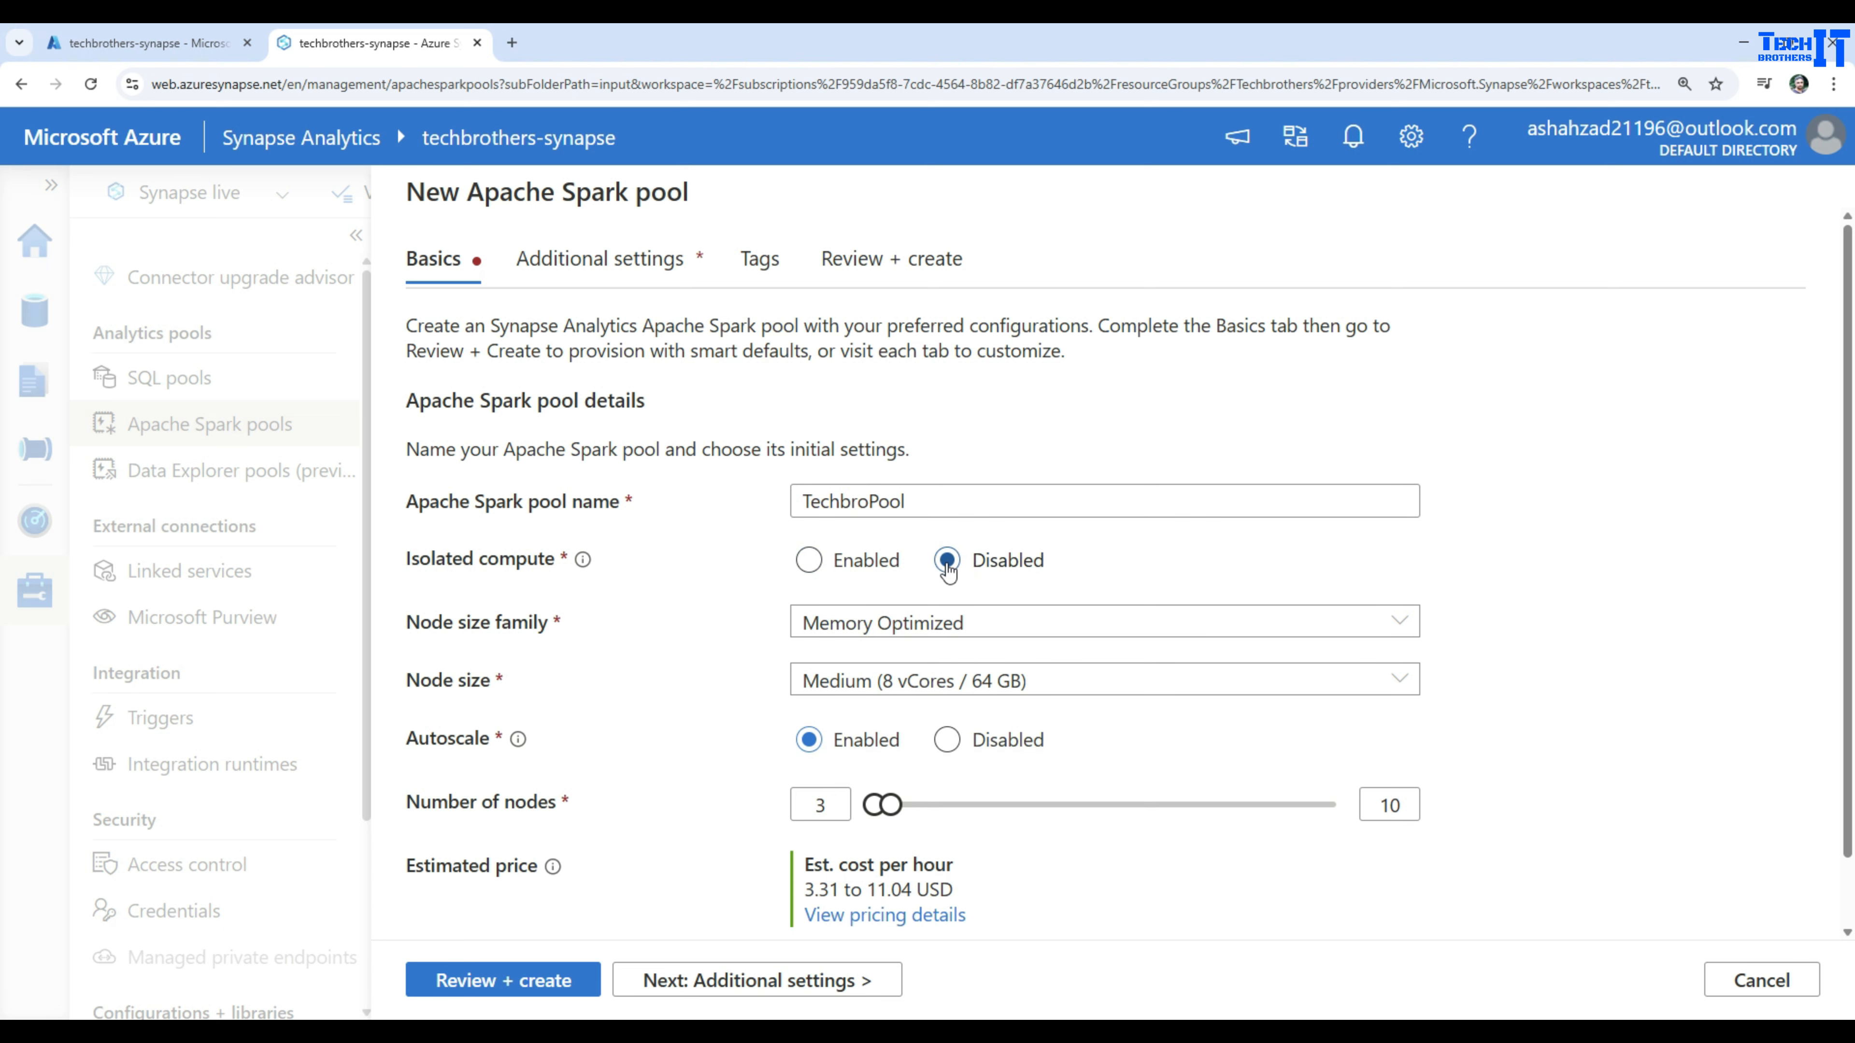
Step: Keep the Memory Optimized node size family and set the node size to Small (4 vCores / 32 GB)
click(929, 635)
click(904, 656)
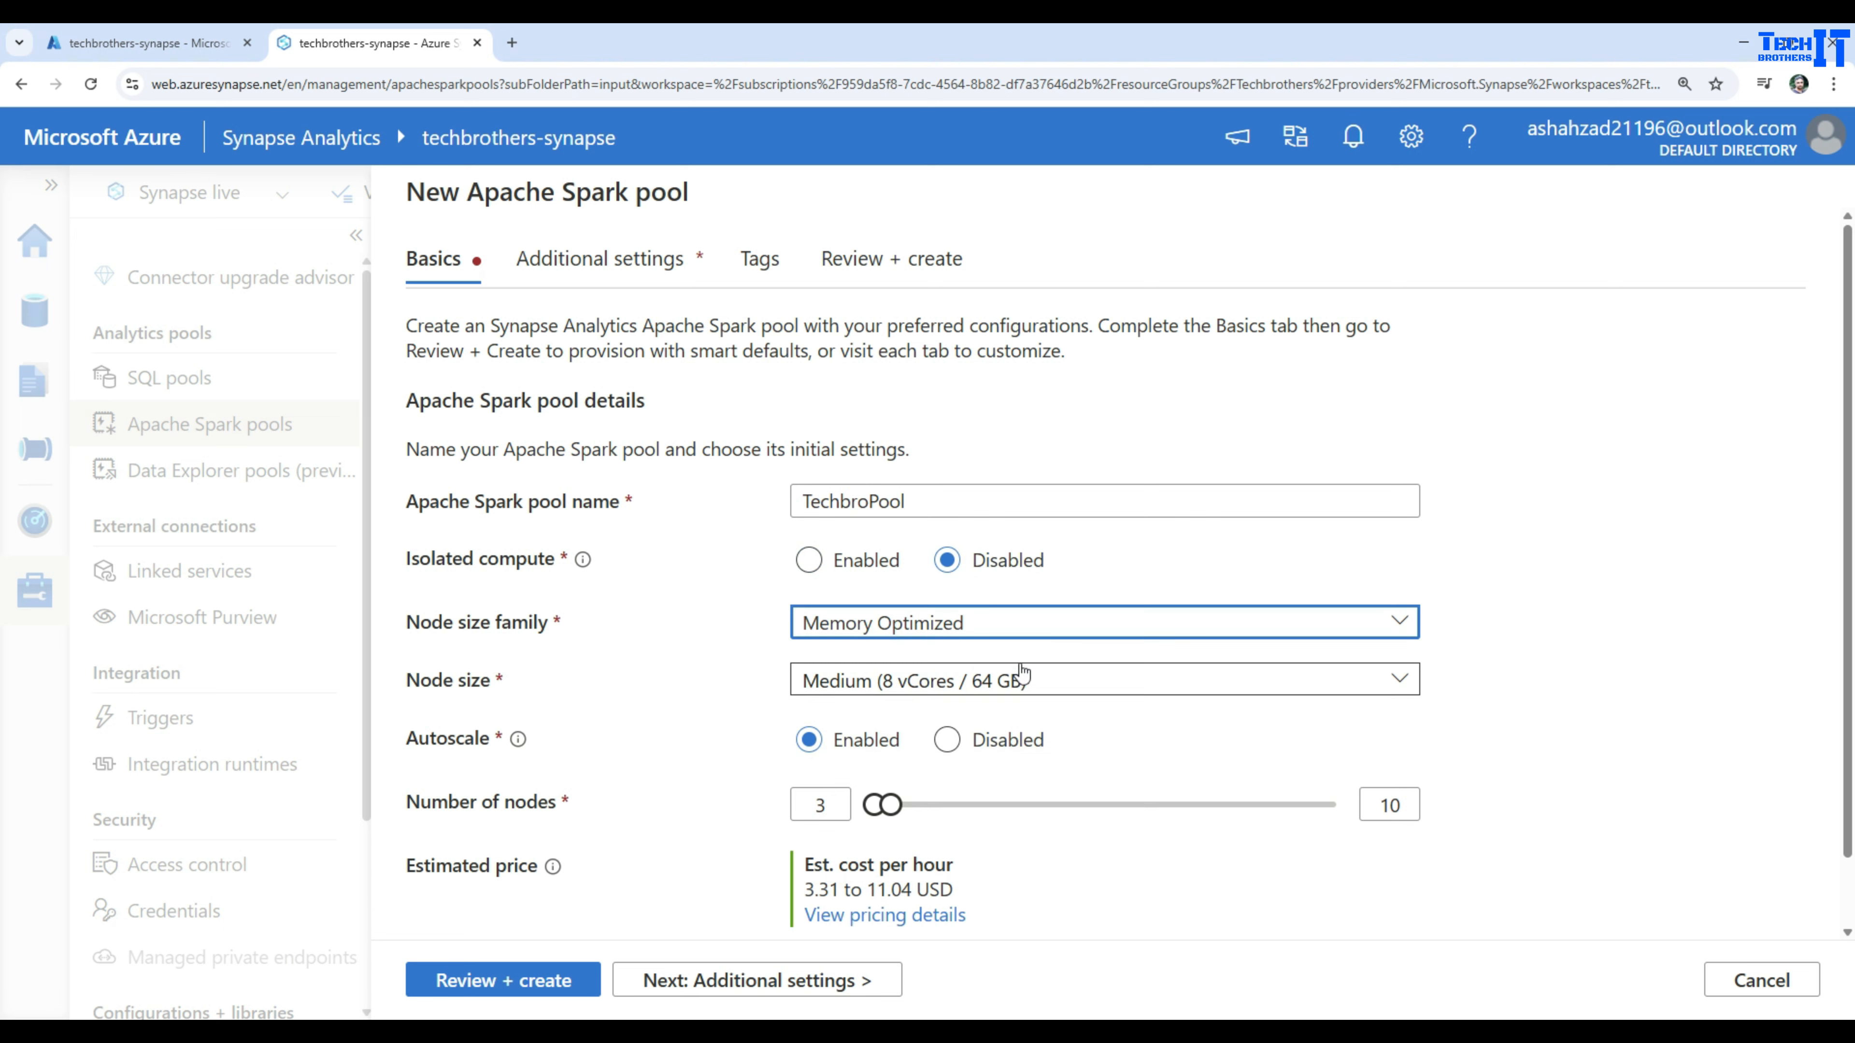
click(987, 683)
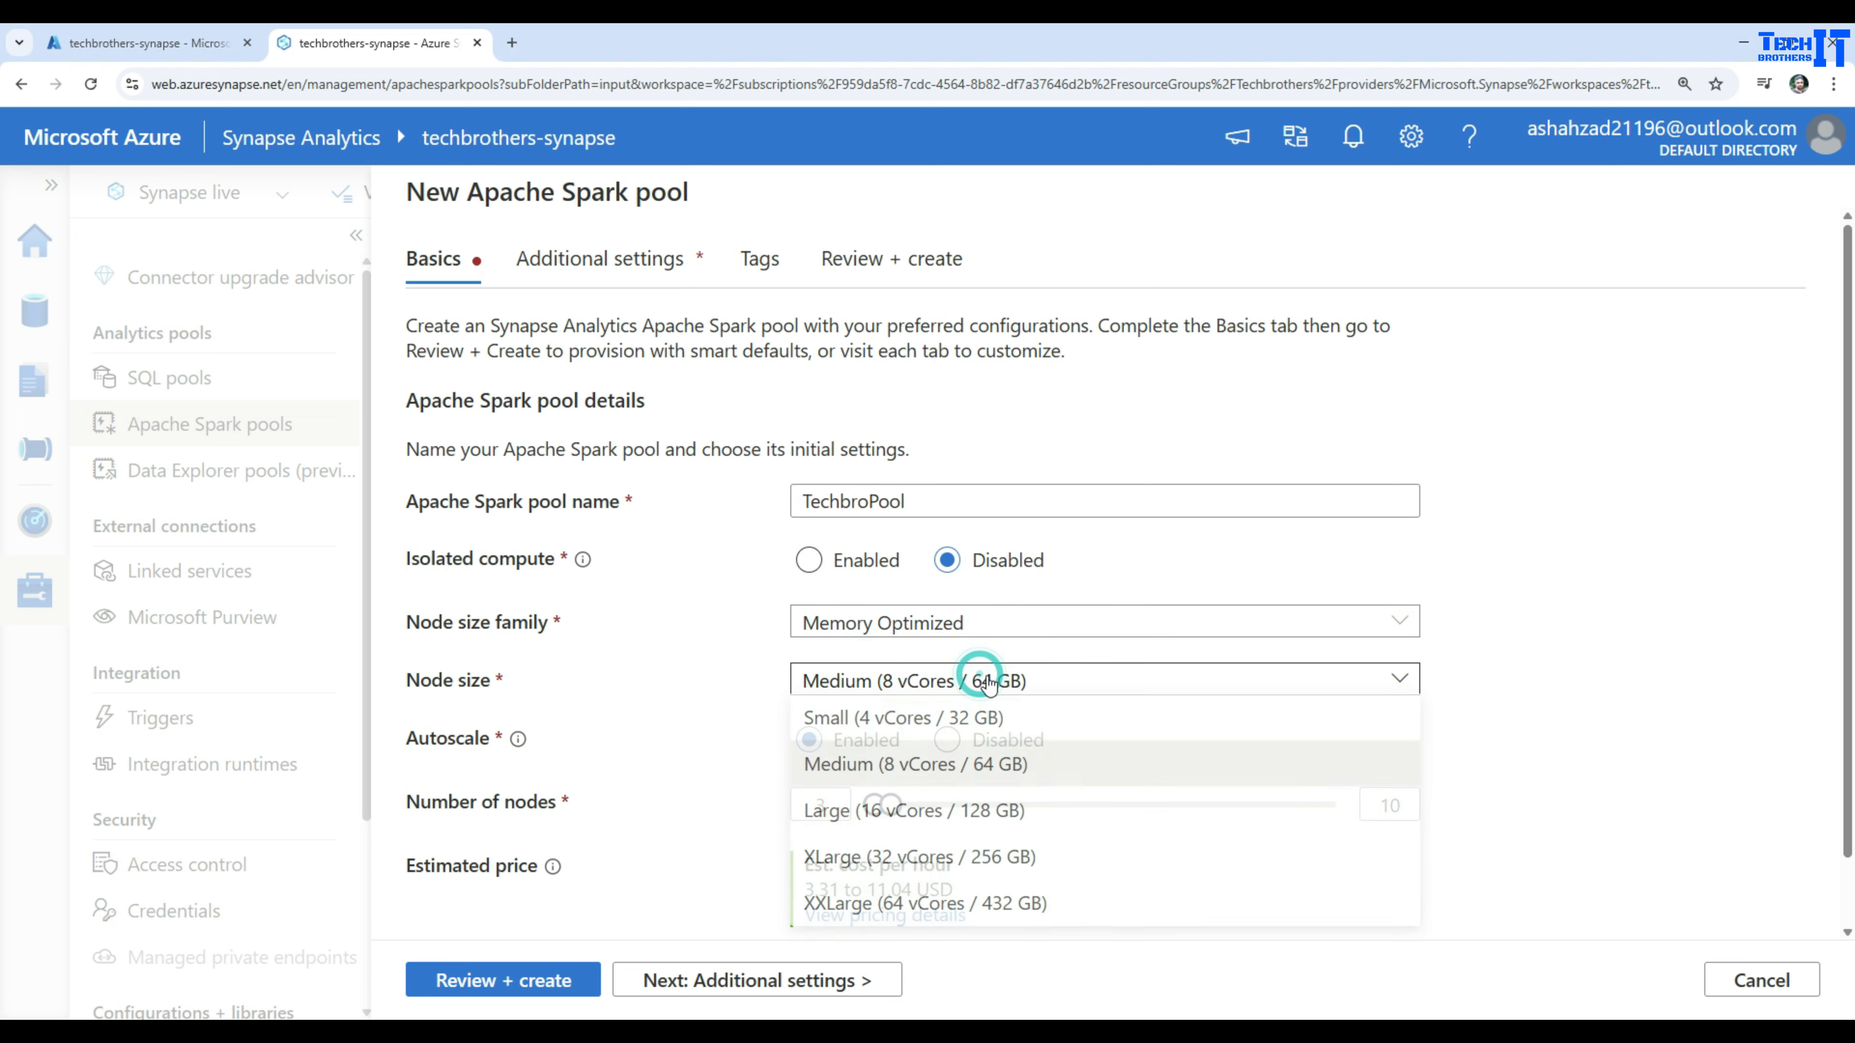
click(858, 729)
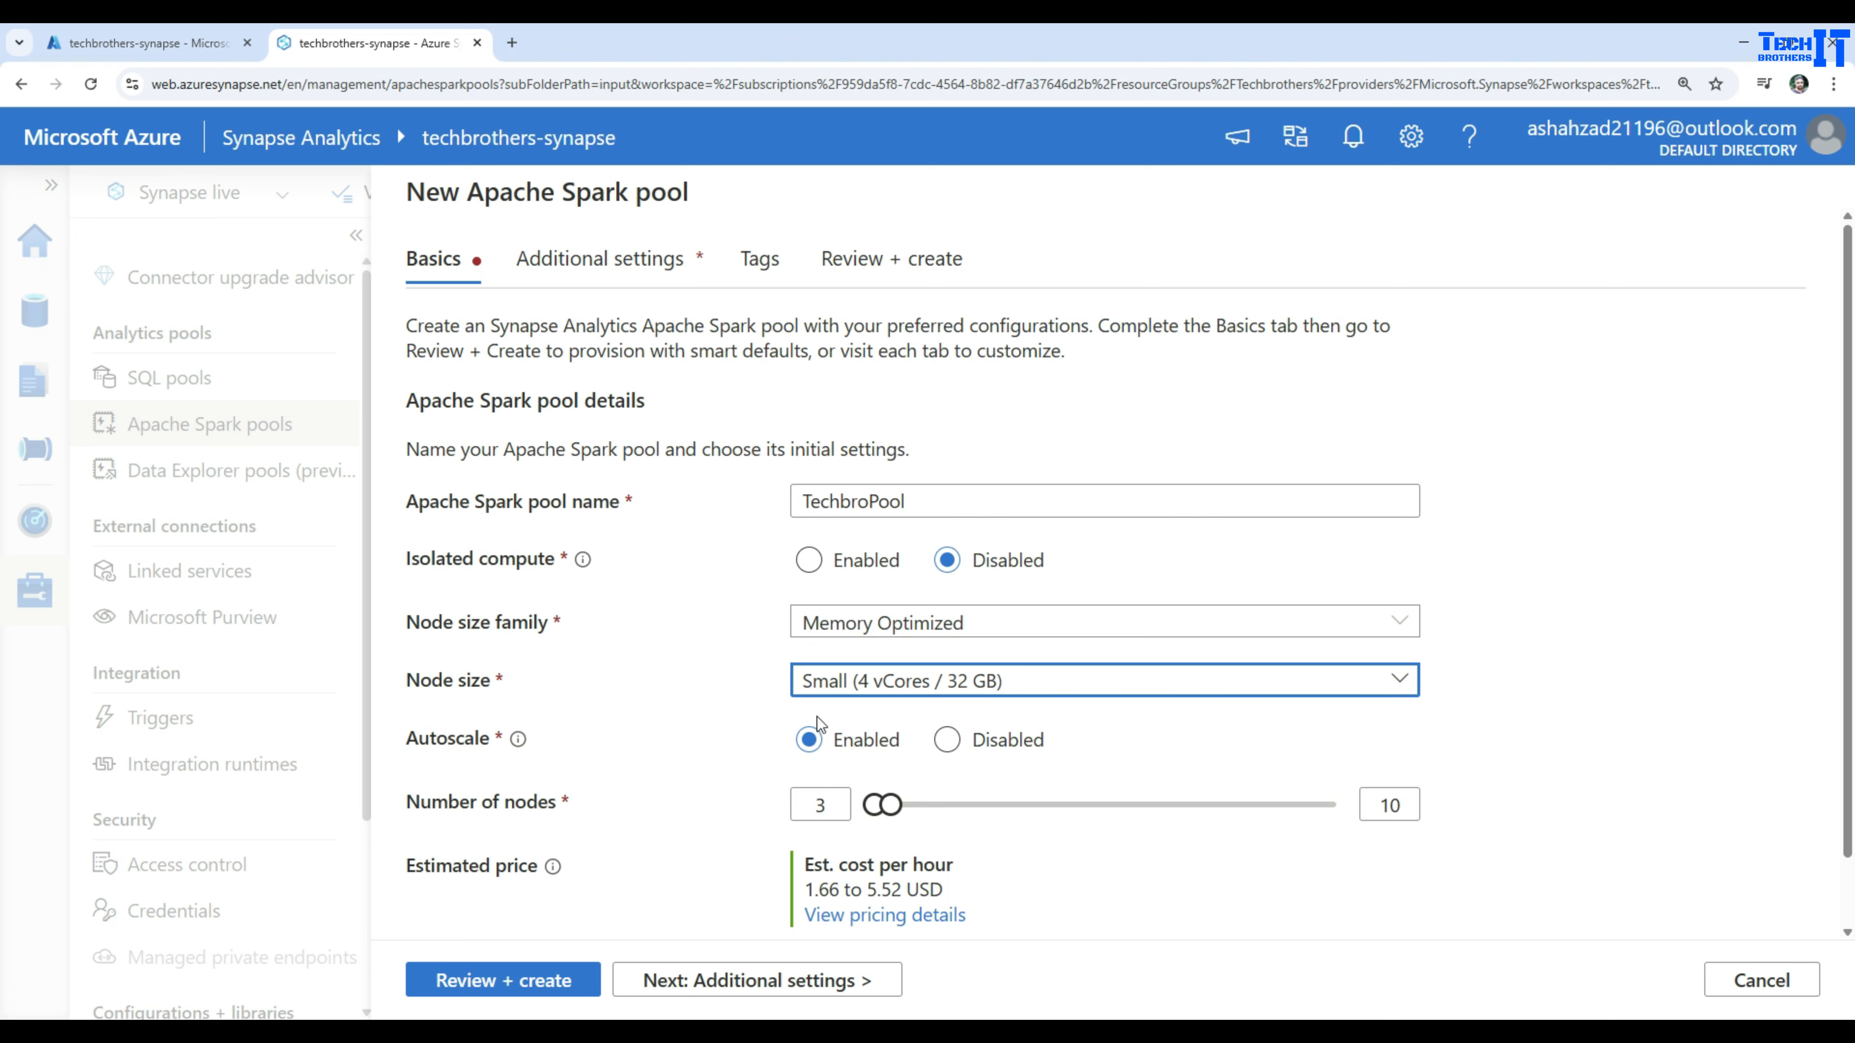
Step: Try disabling autoscale to inspect the fixed number of nodes setting, and enable autoscale again
scroll(742, 598, down, 1)
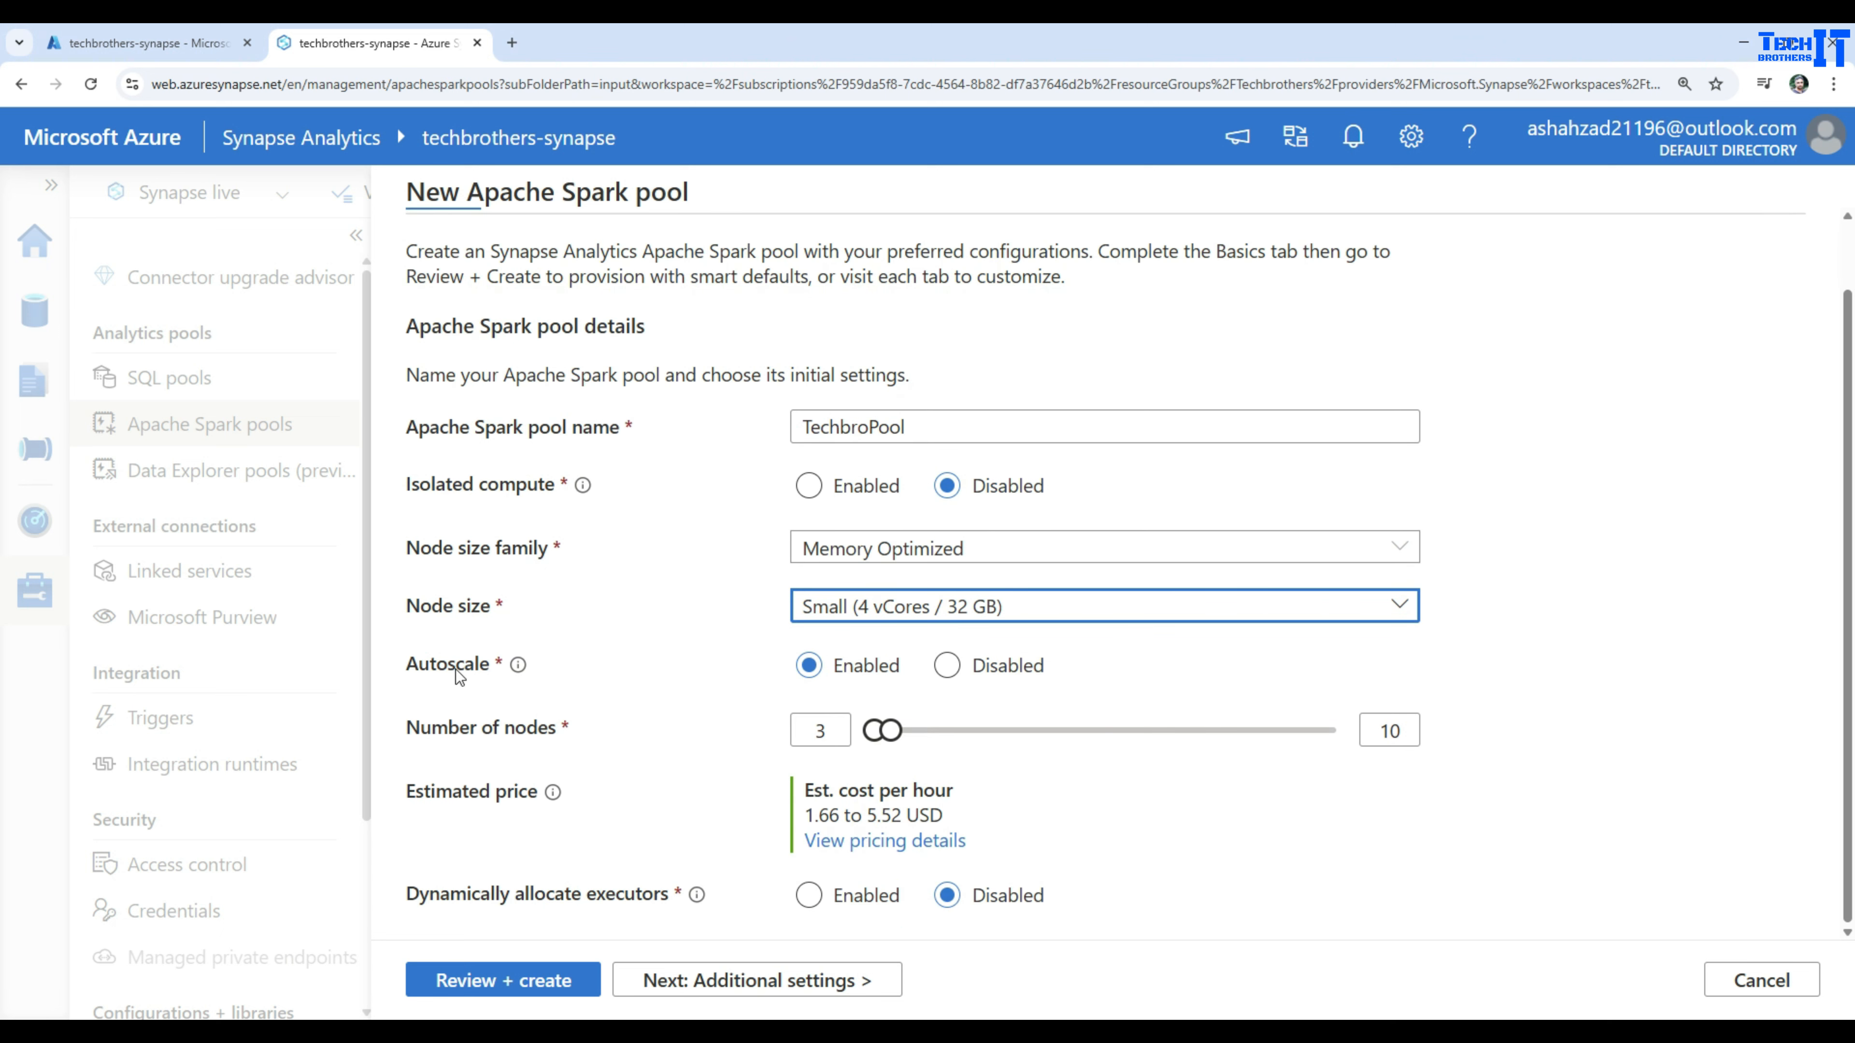
click(947, 664)
drag(846, 731, 779, 738)
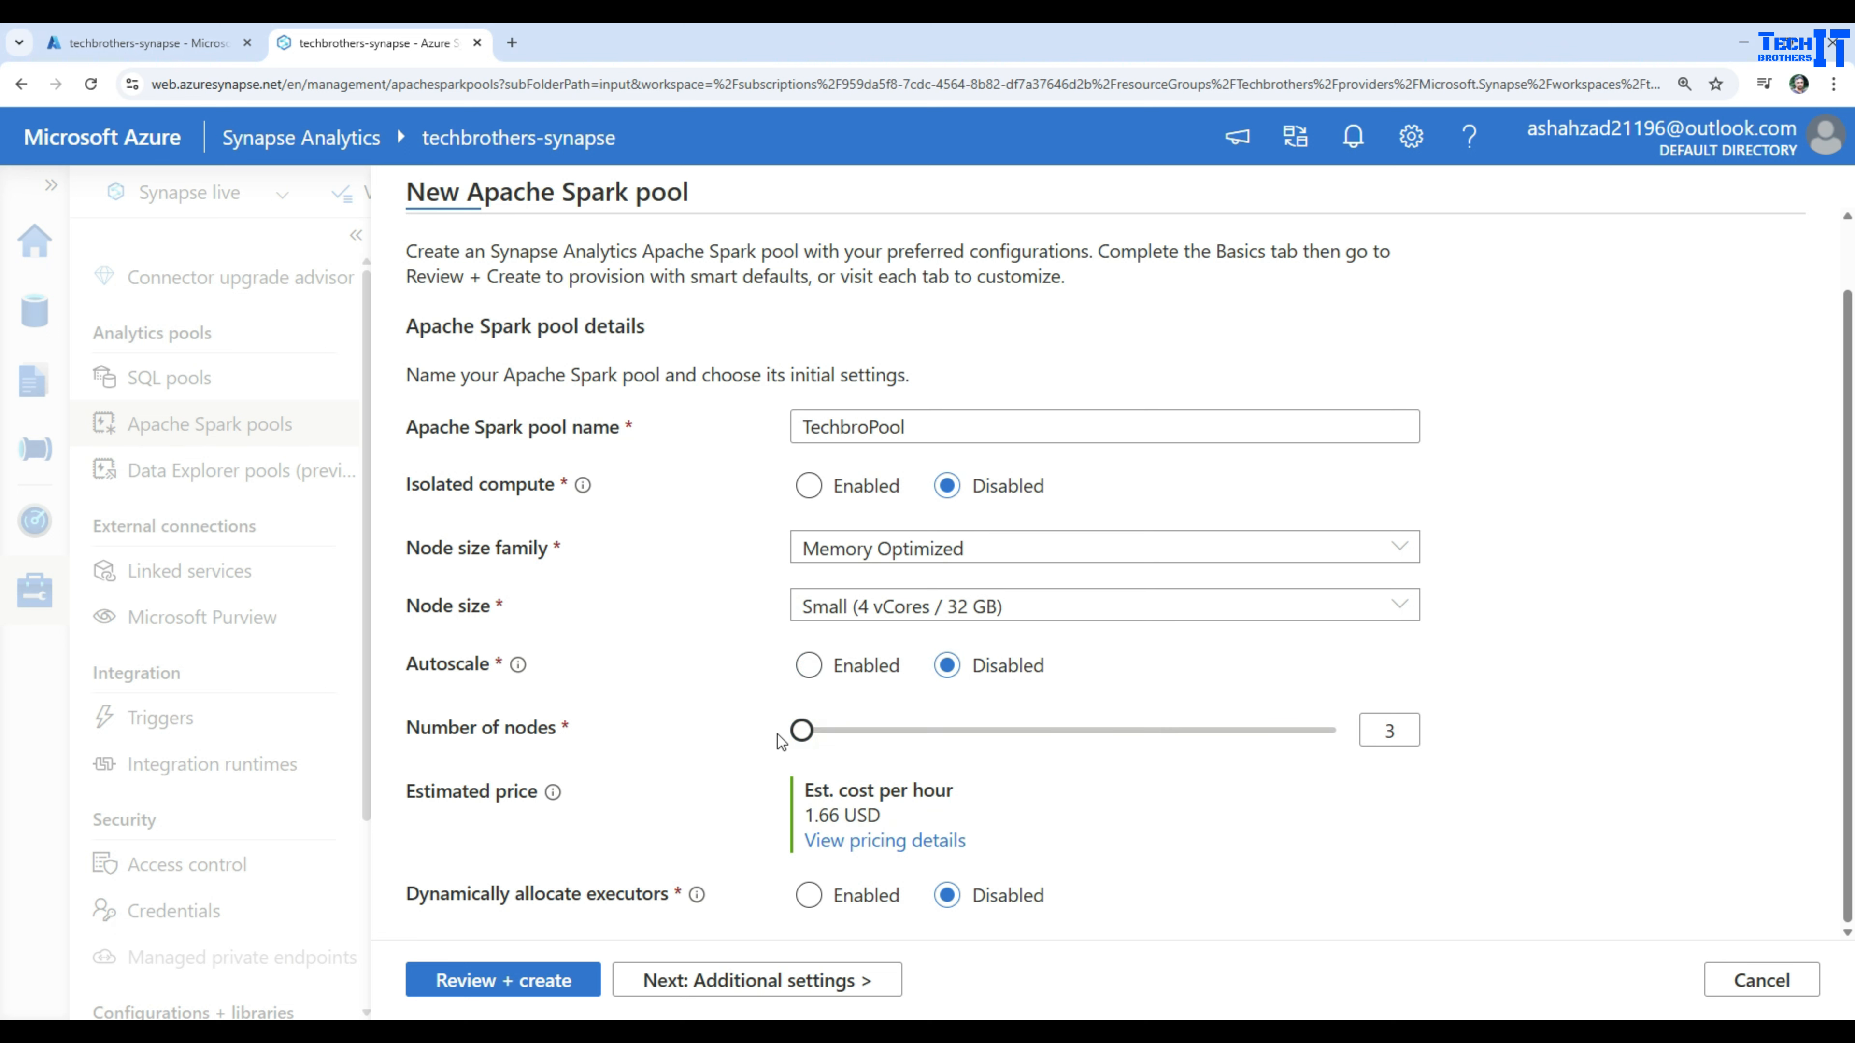
click(1391, 732)
double_click(1384, 732)
click(847, 666)
Step: Try a maximum of 200 nodes with the XXLarge (64 vCores / 432 GB) node size to examine the estimated hourly cost
double_click(837, 726)
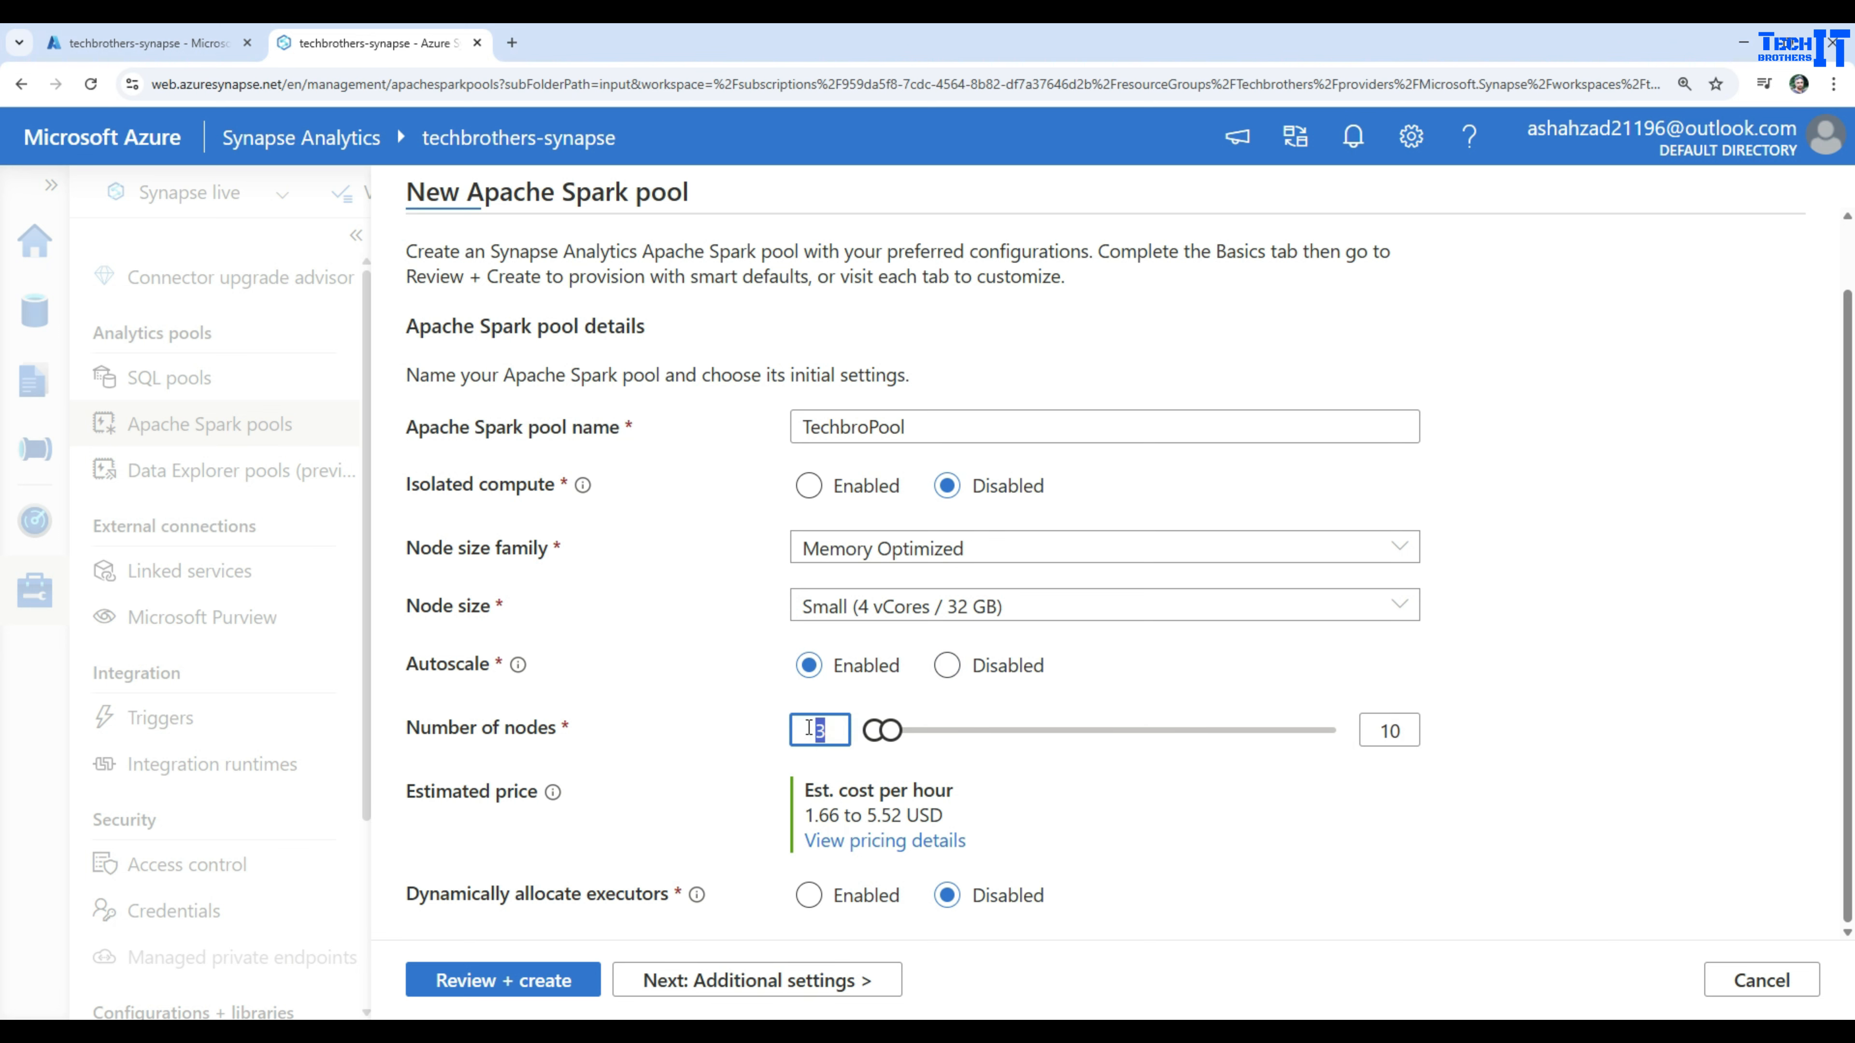
drag(892, 734, 1345, 740)
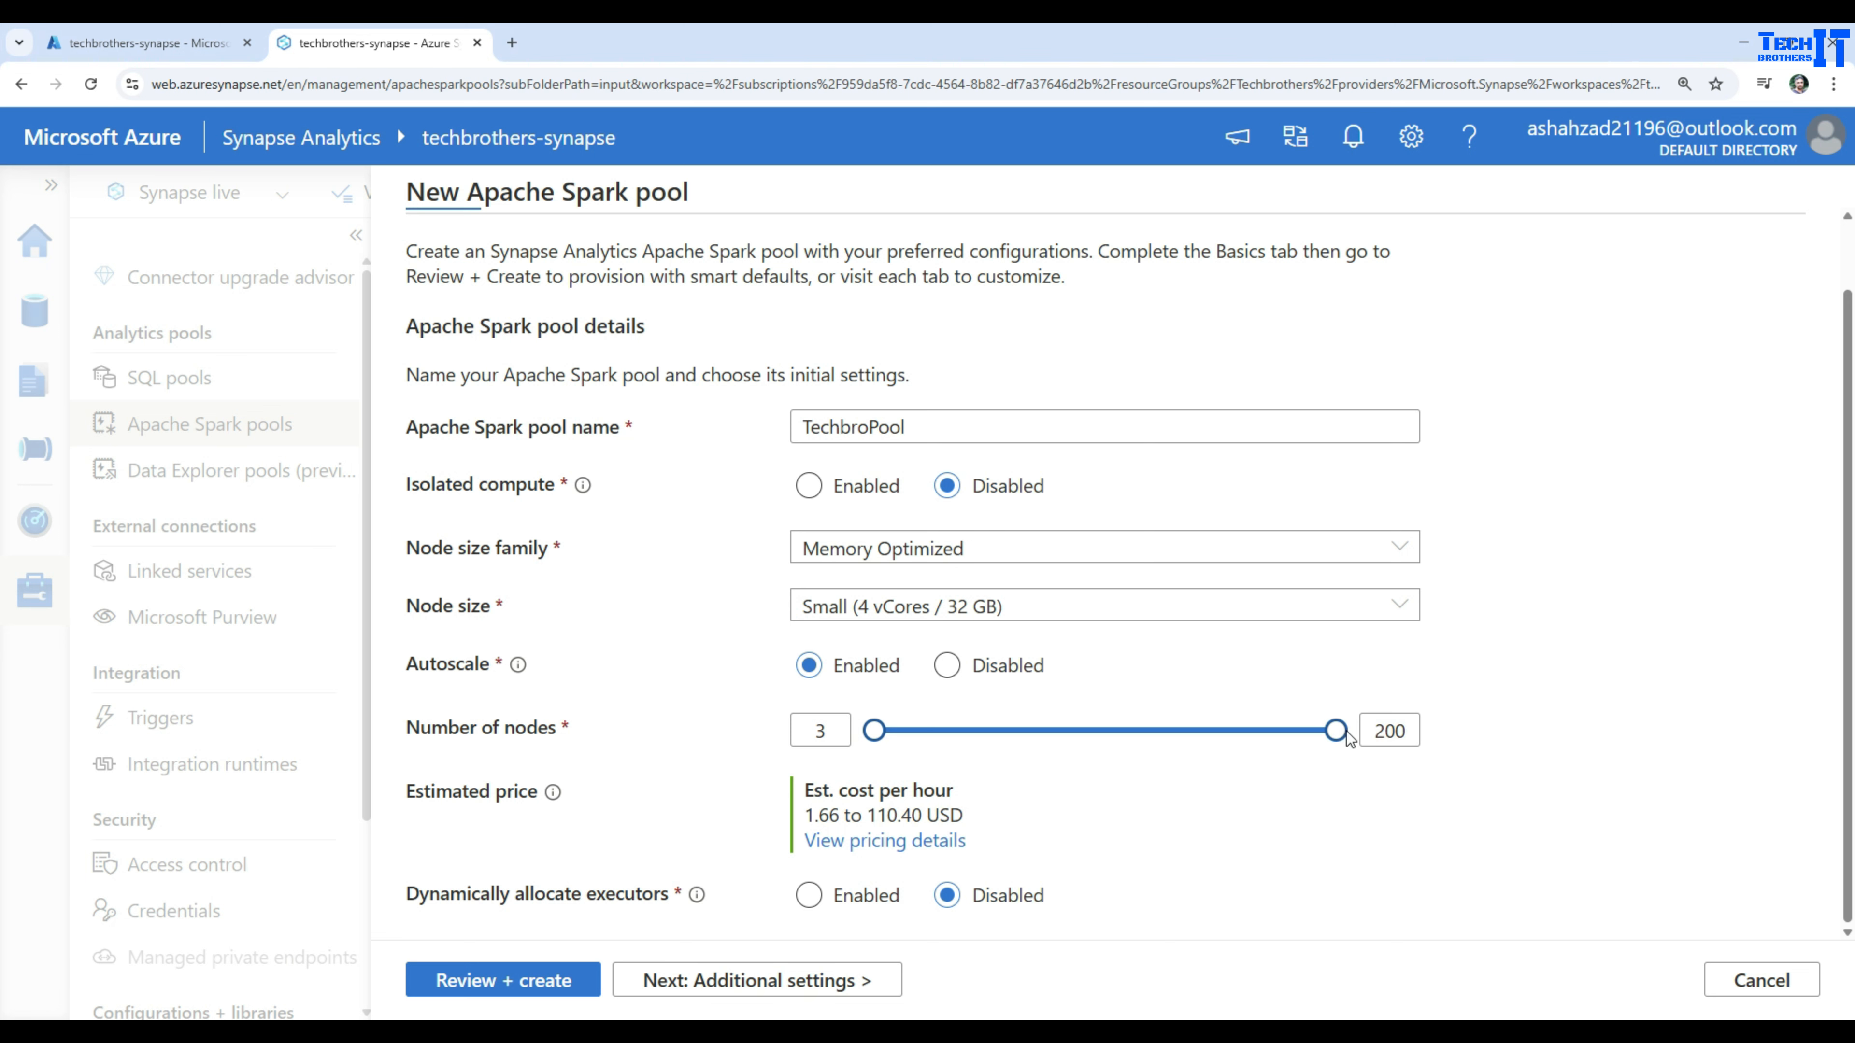
click(977, 607)
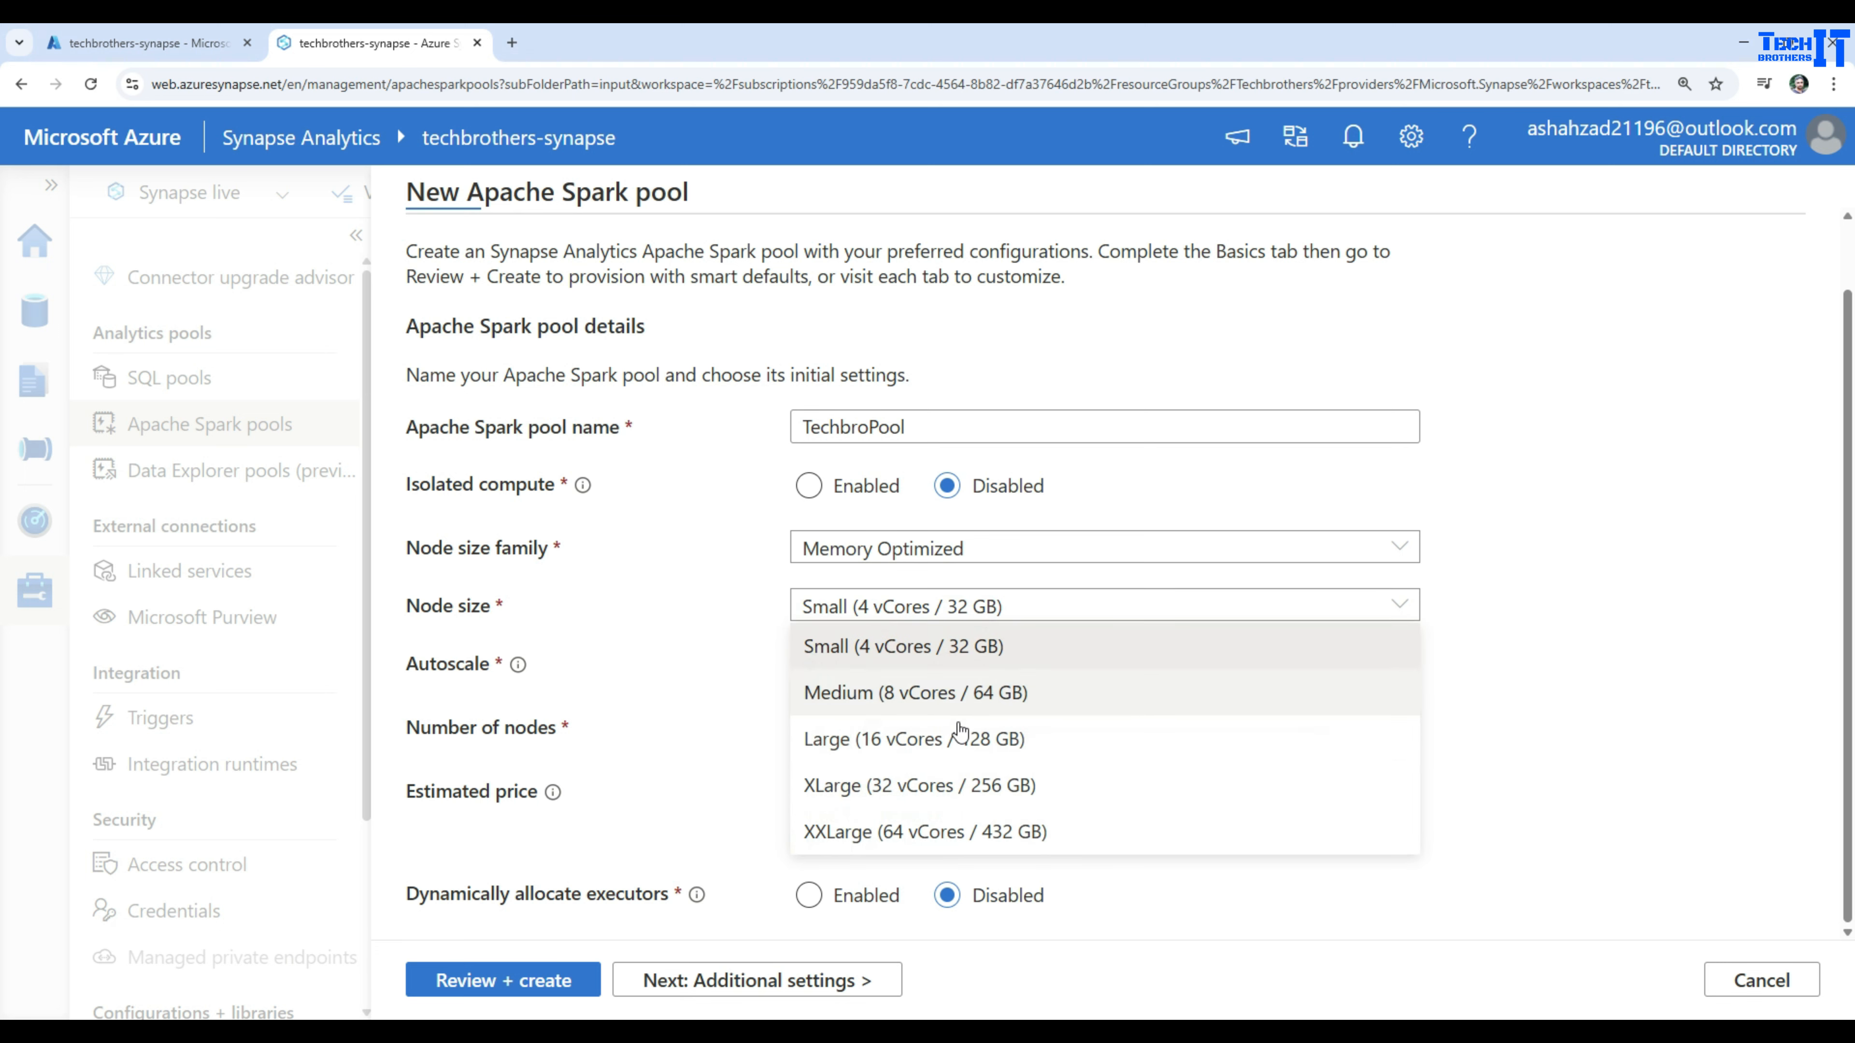
click(978, 832)
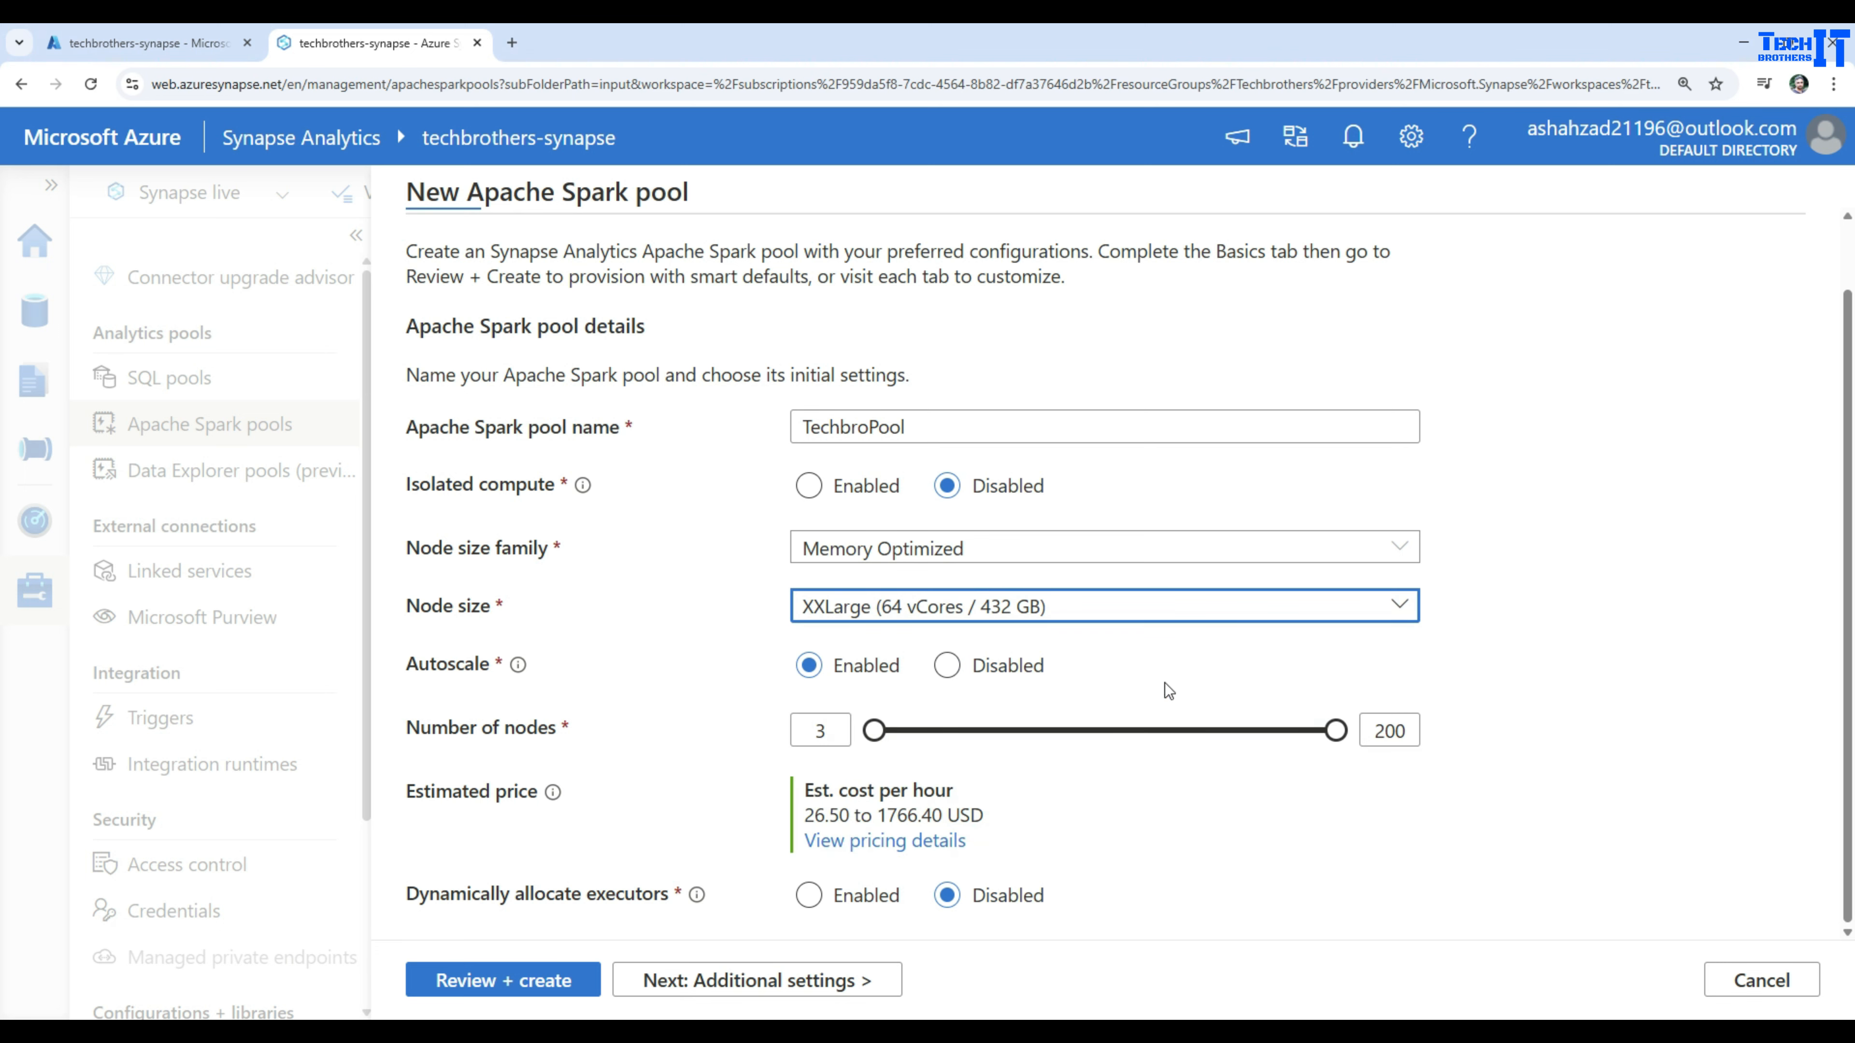
mouse_move(1339, 738)
mouse_down()
mouse_move(1253, 742)
mouse_move(1317, 741)
mouse_up()
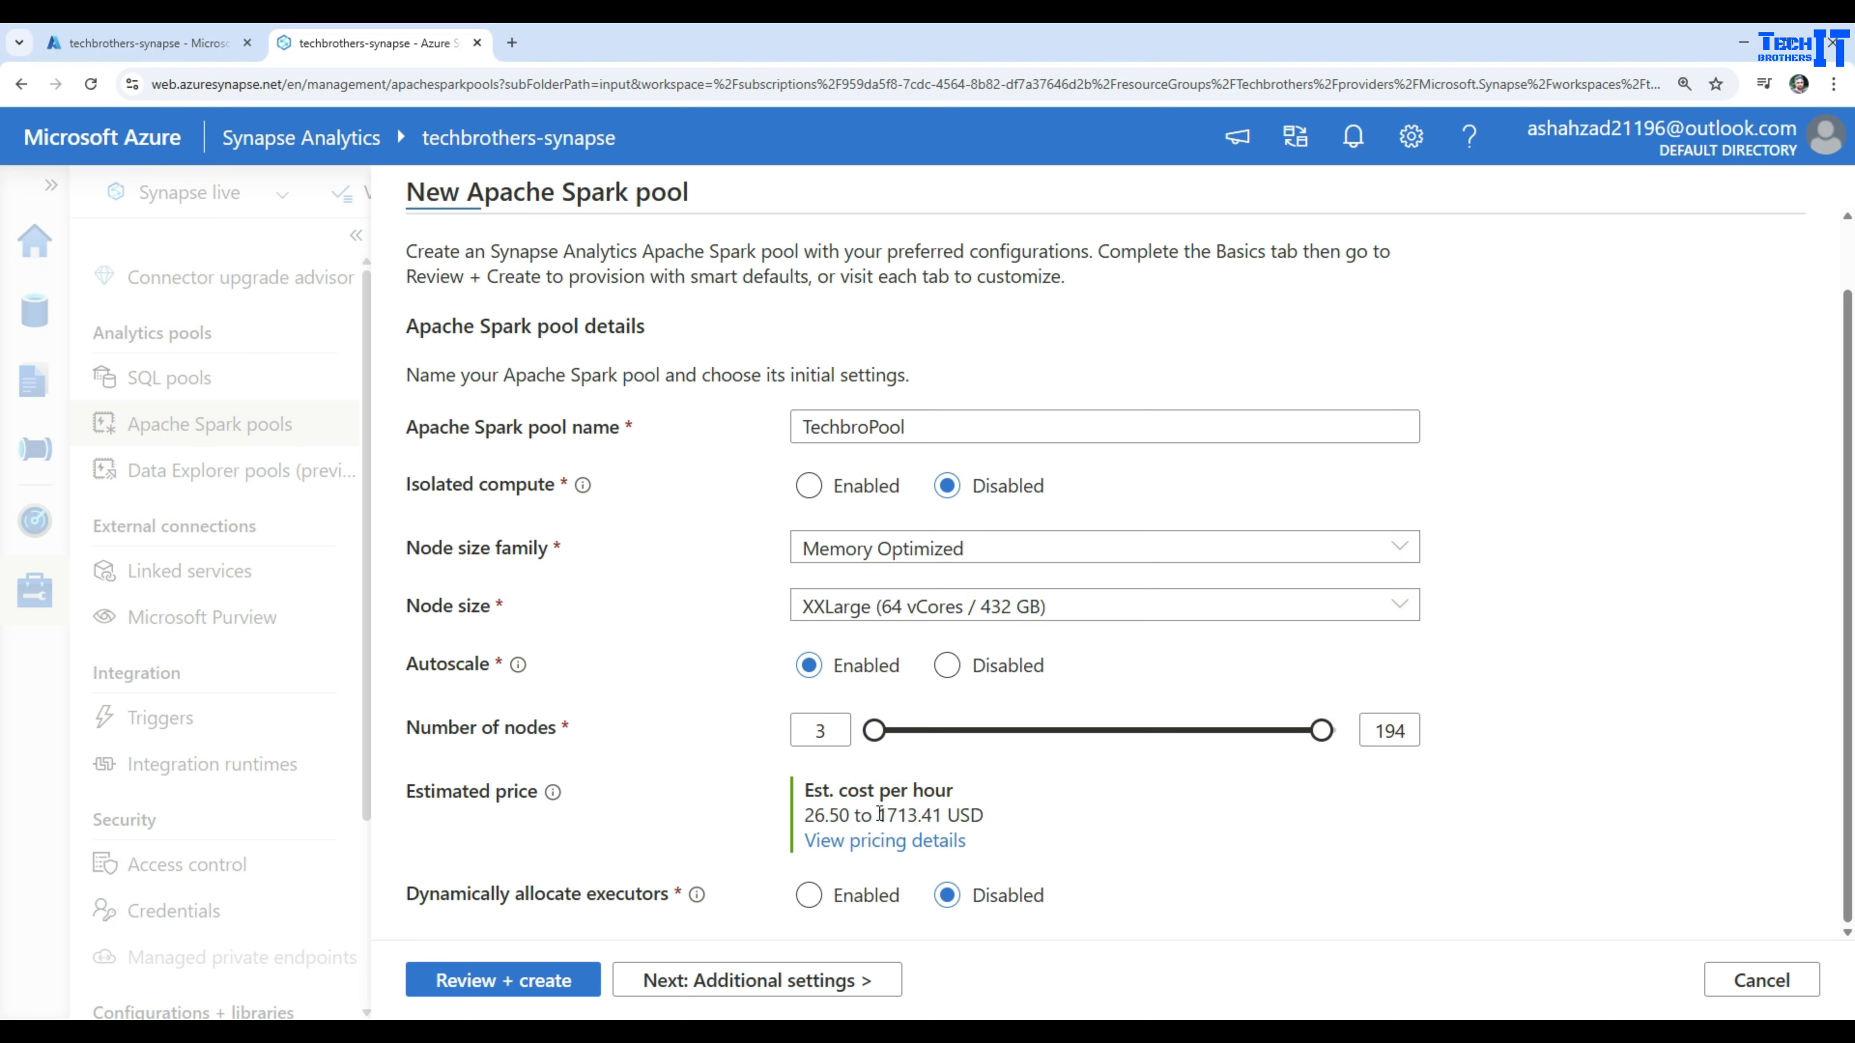
drag(879, 813, 981, 817)
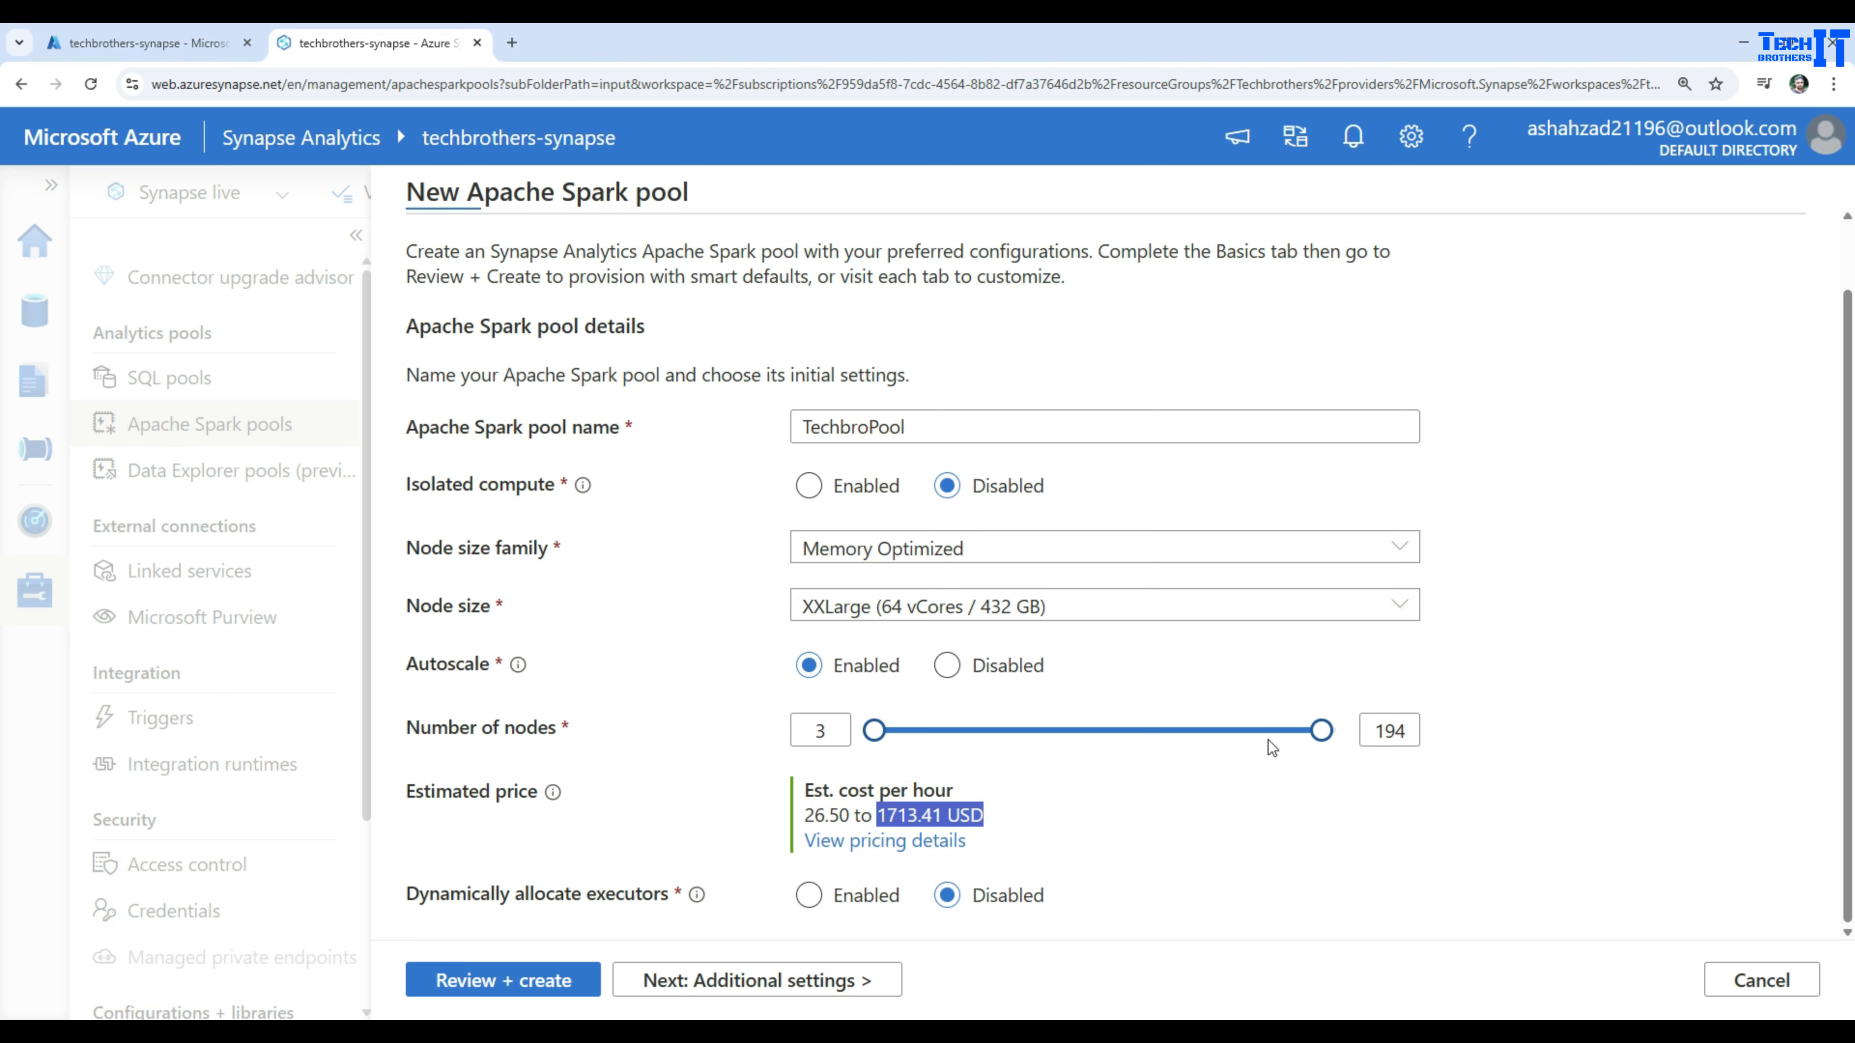
drag(1326, 732, 1345, 731)
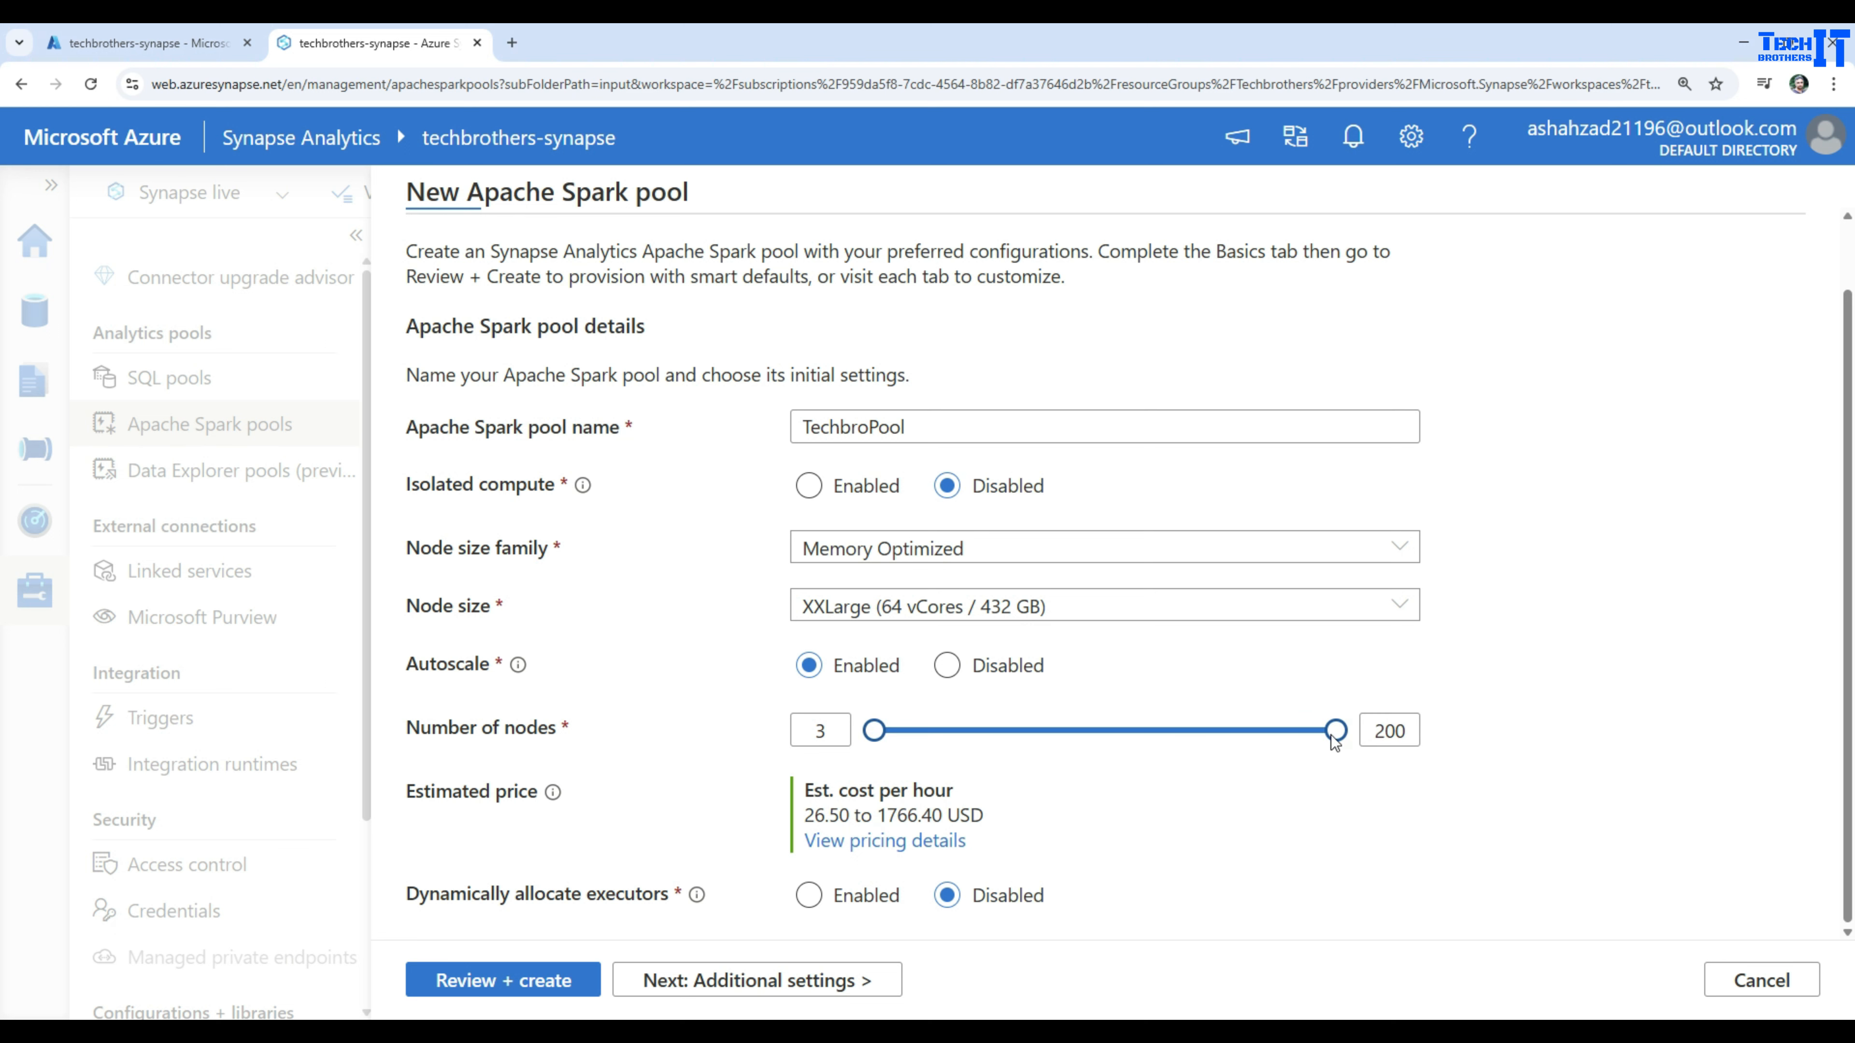
Step: Set the node size to Small (4 vCores / 32 GB) and the maximum number of nodes to 10
click(1062, 614)
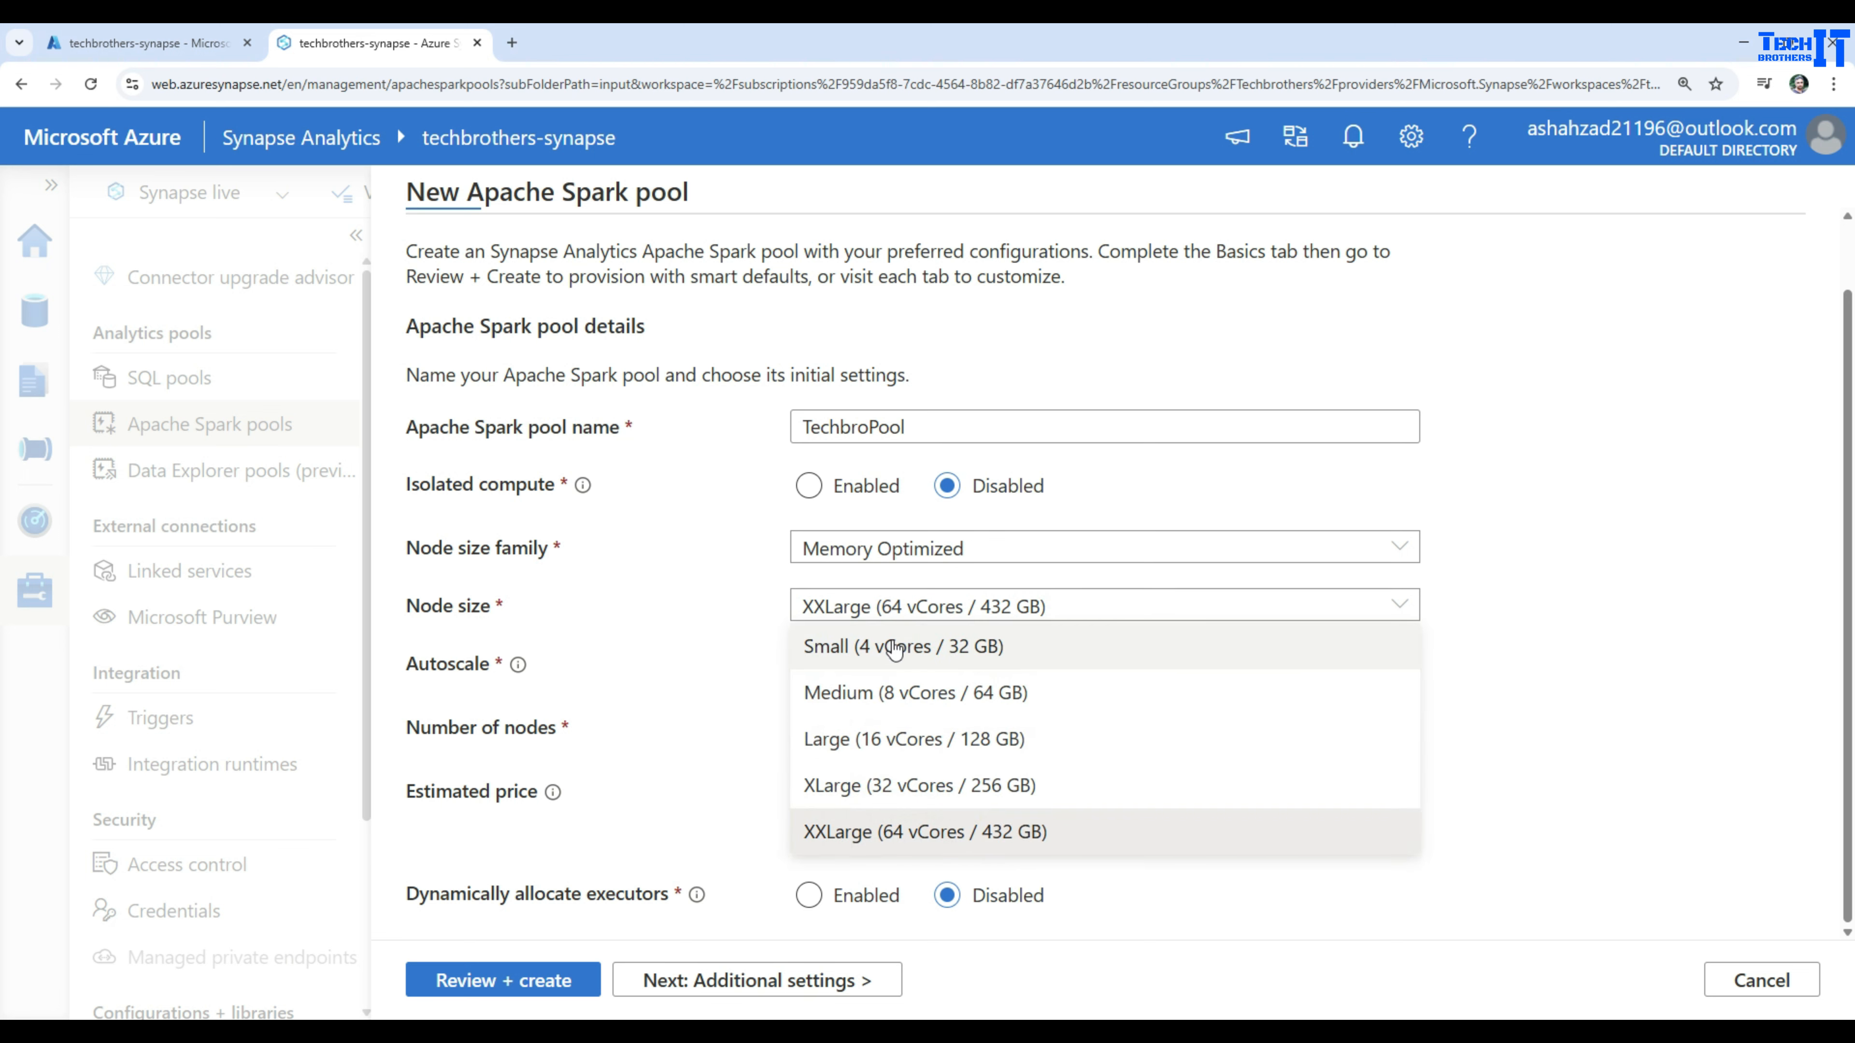
click(913, 647)
drag(1086, 727, 863, 738)
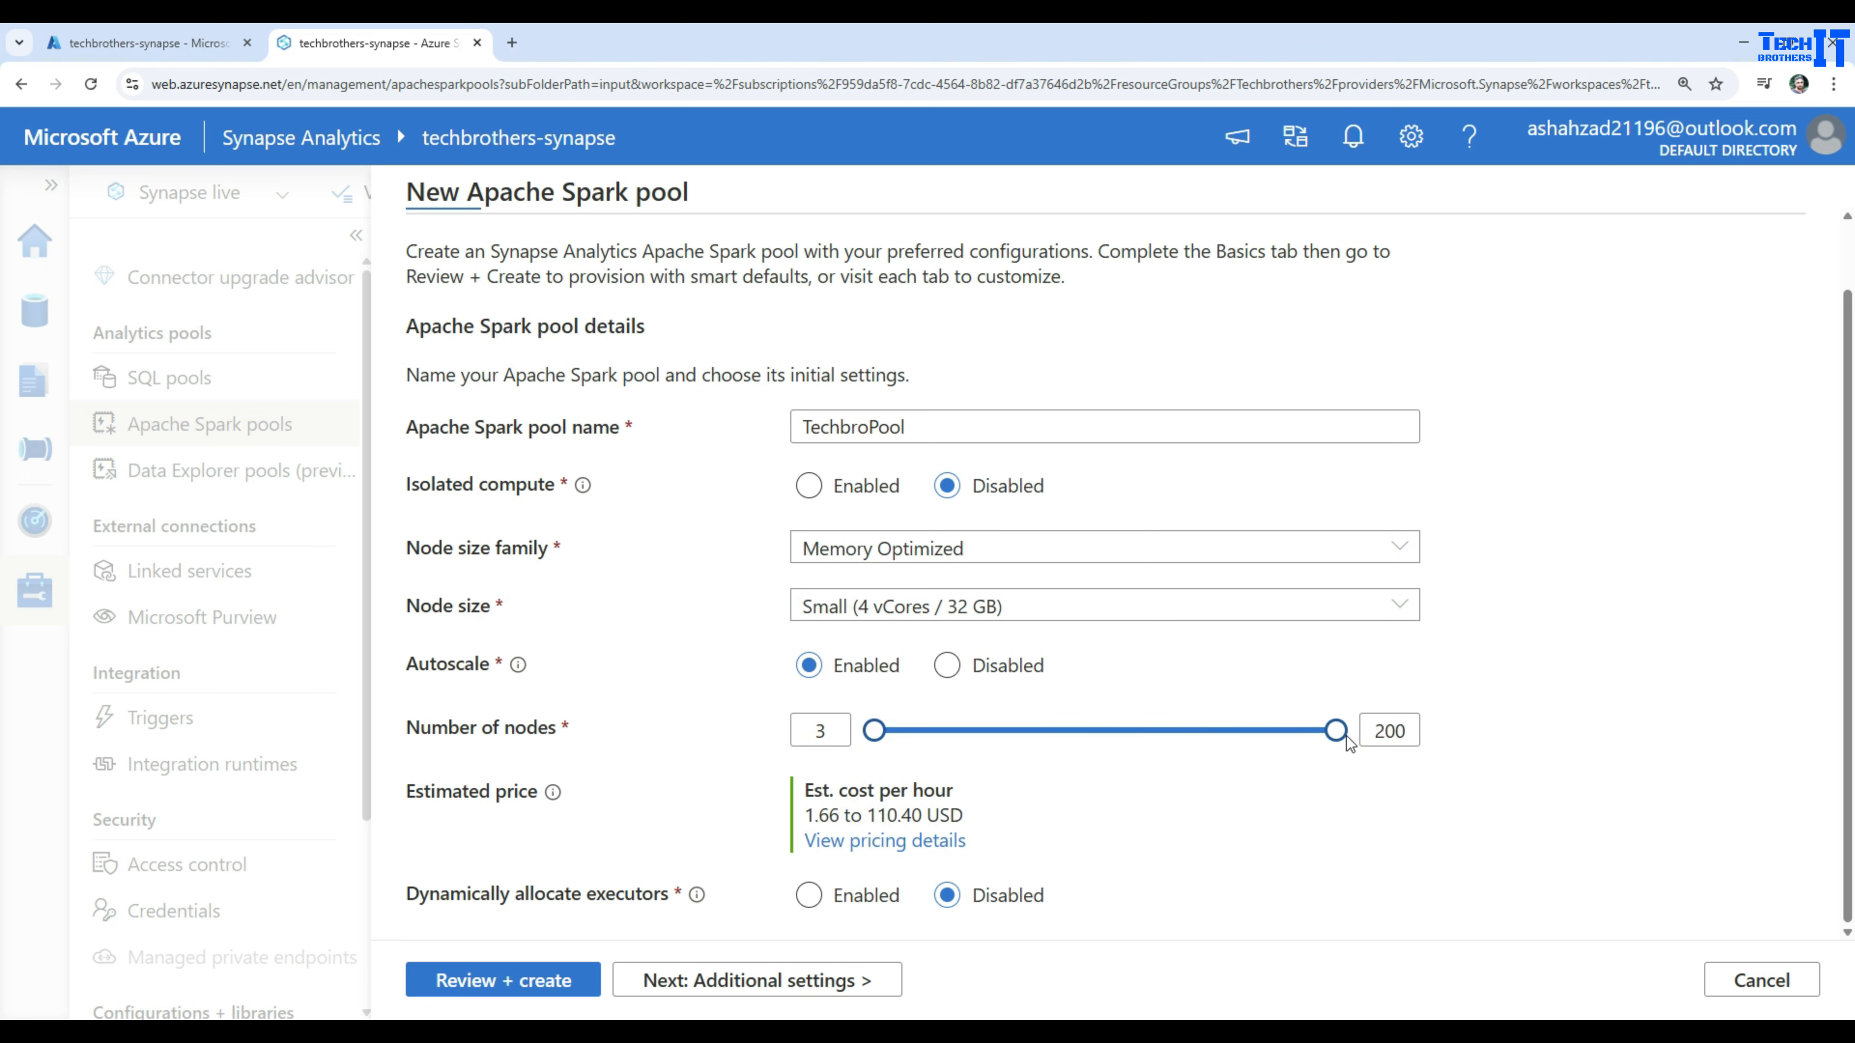
drag(1345, 737, 909, 729)
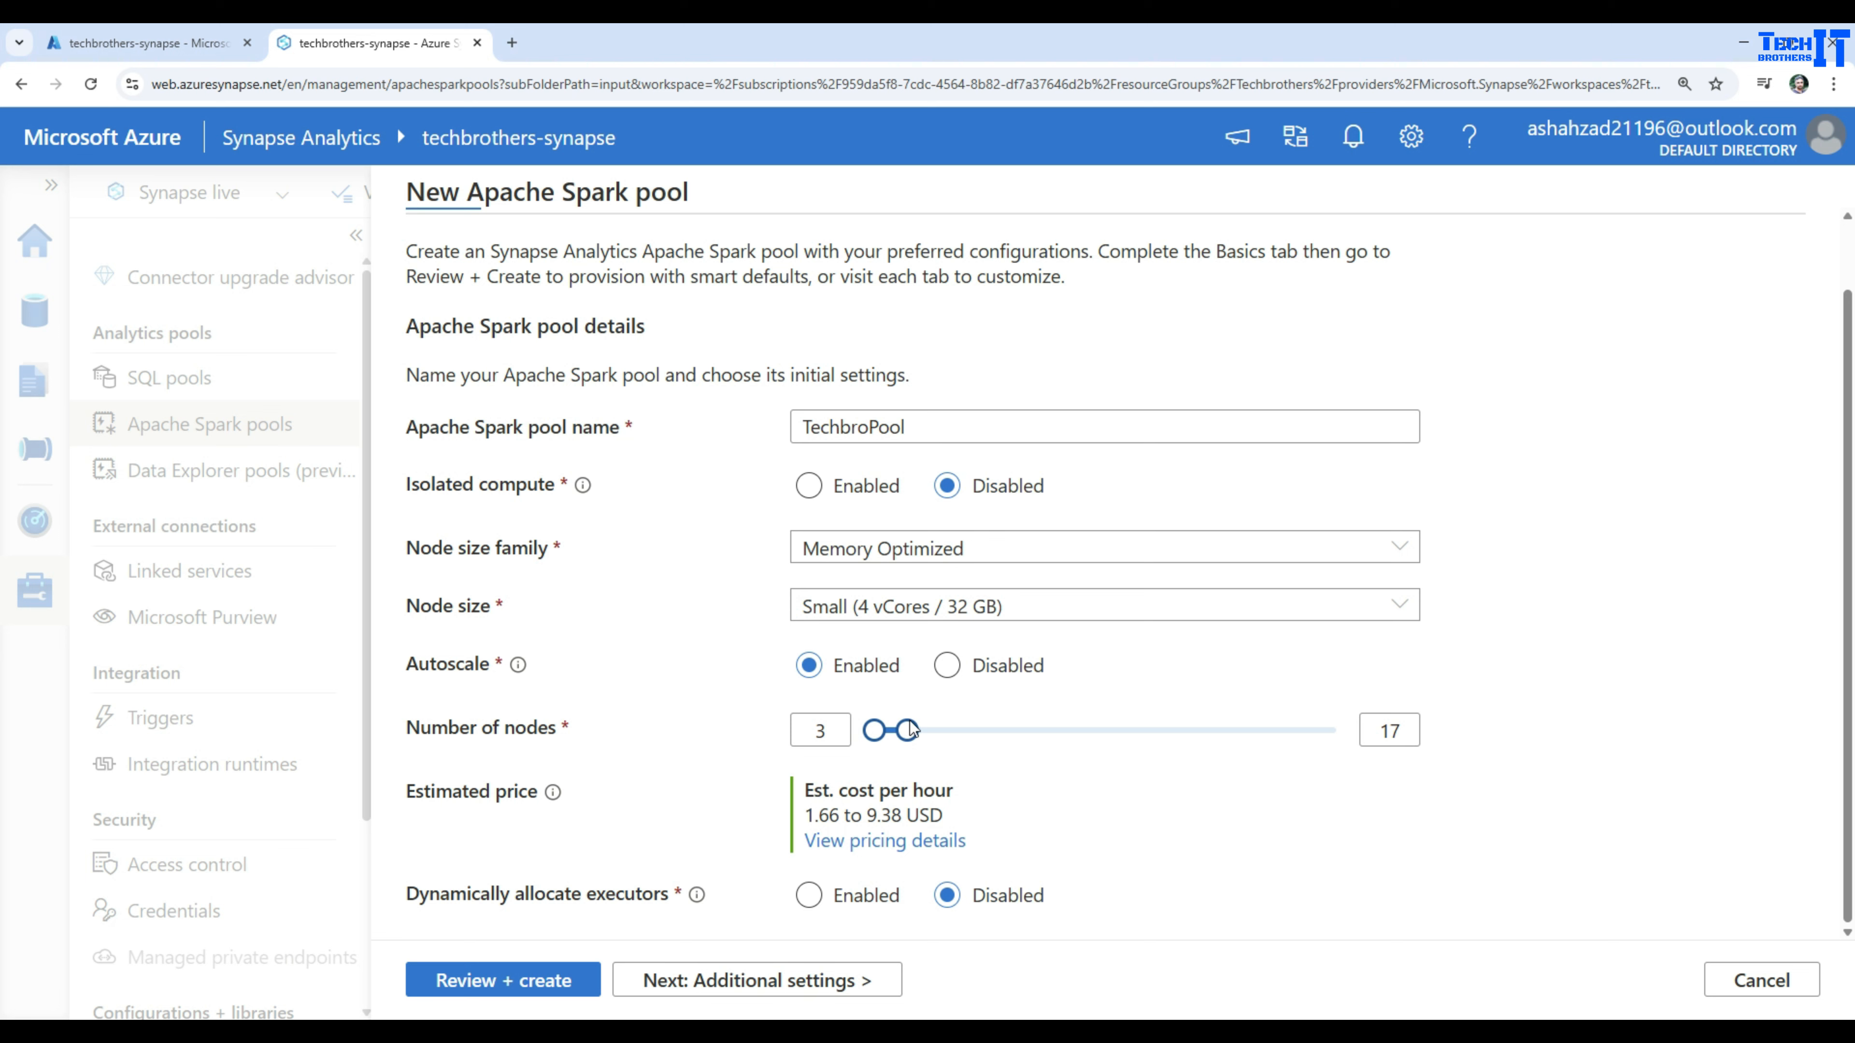
double_click(1388, 730)
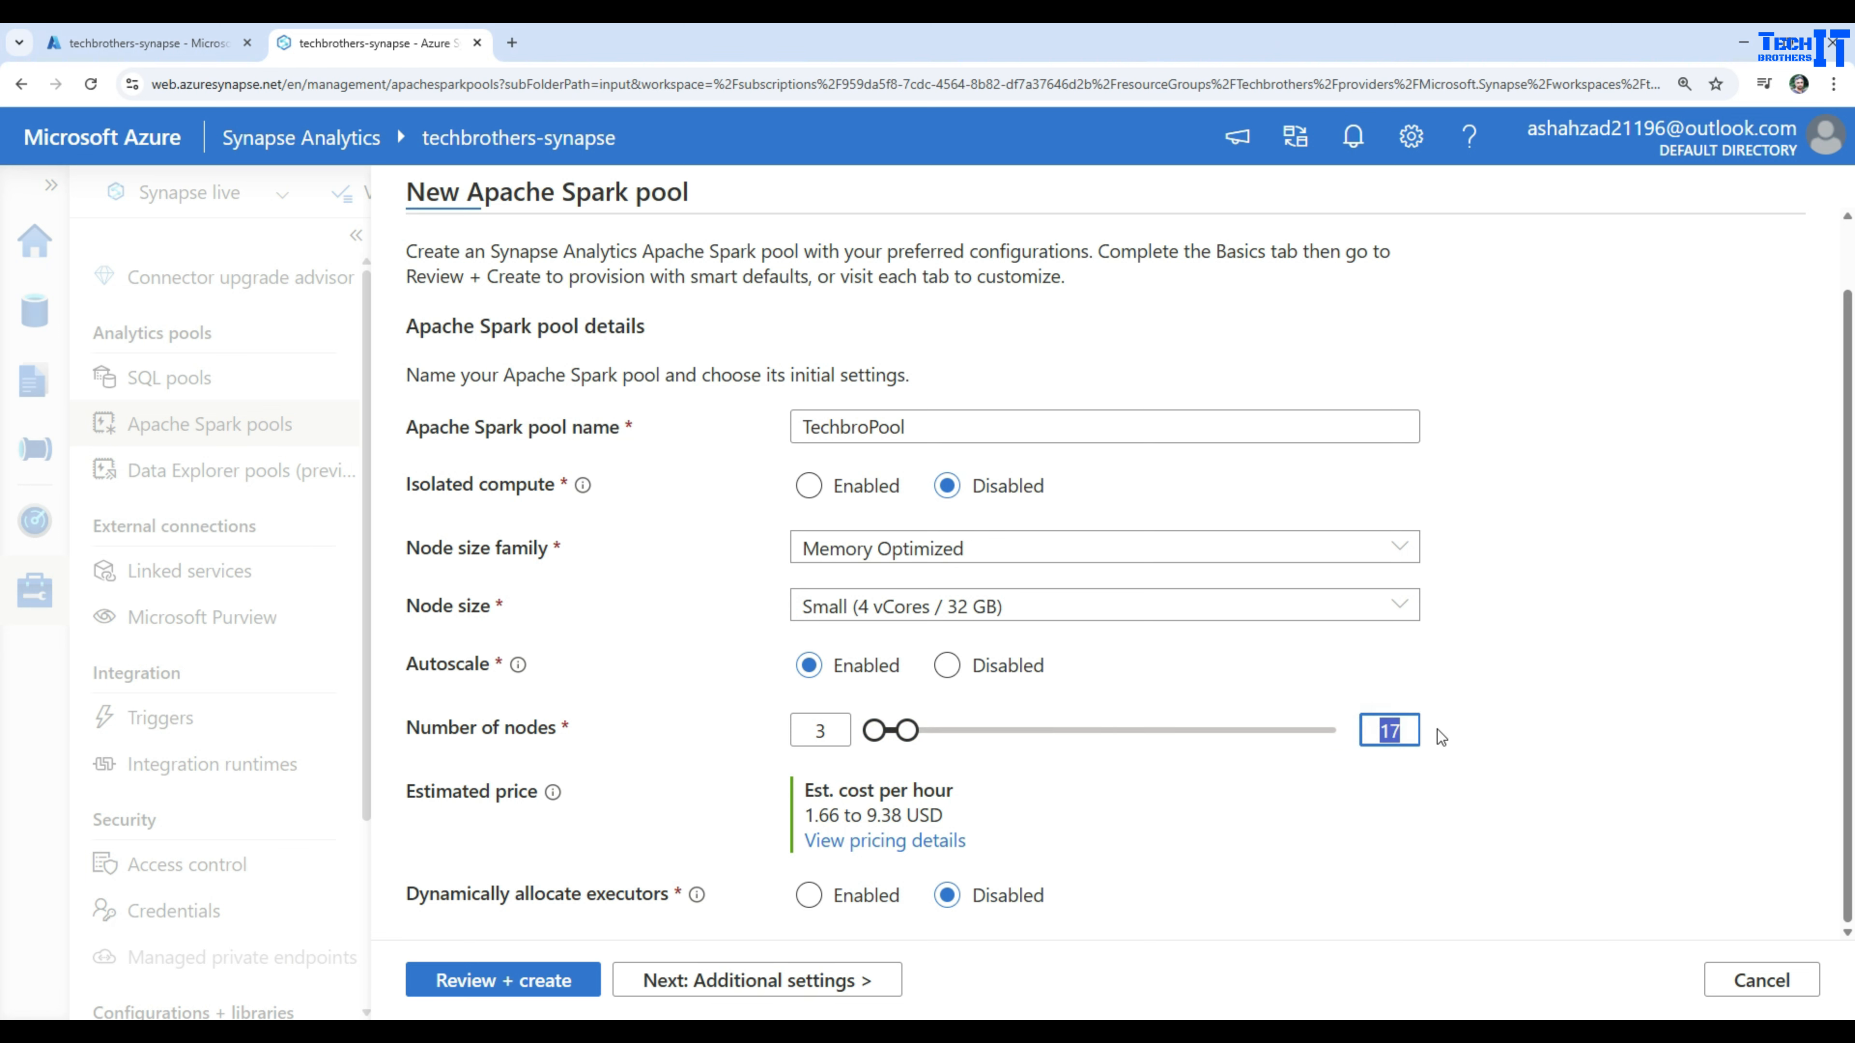
text(10)
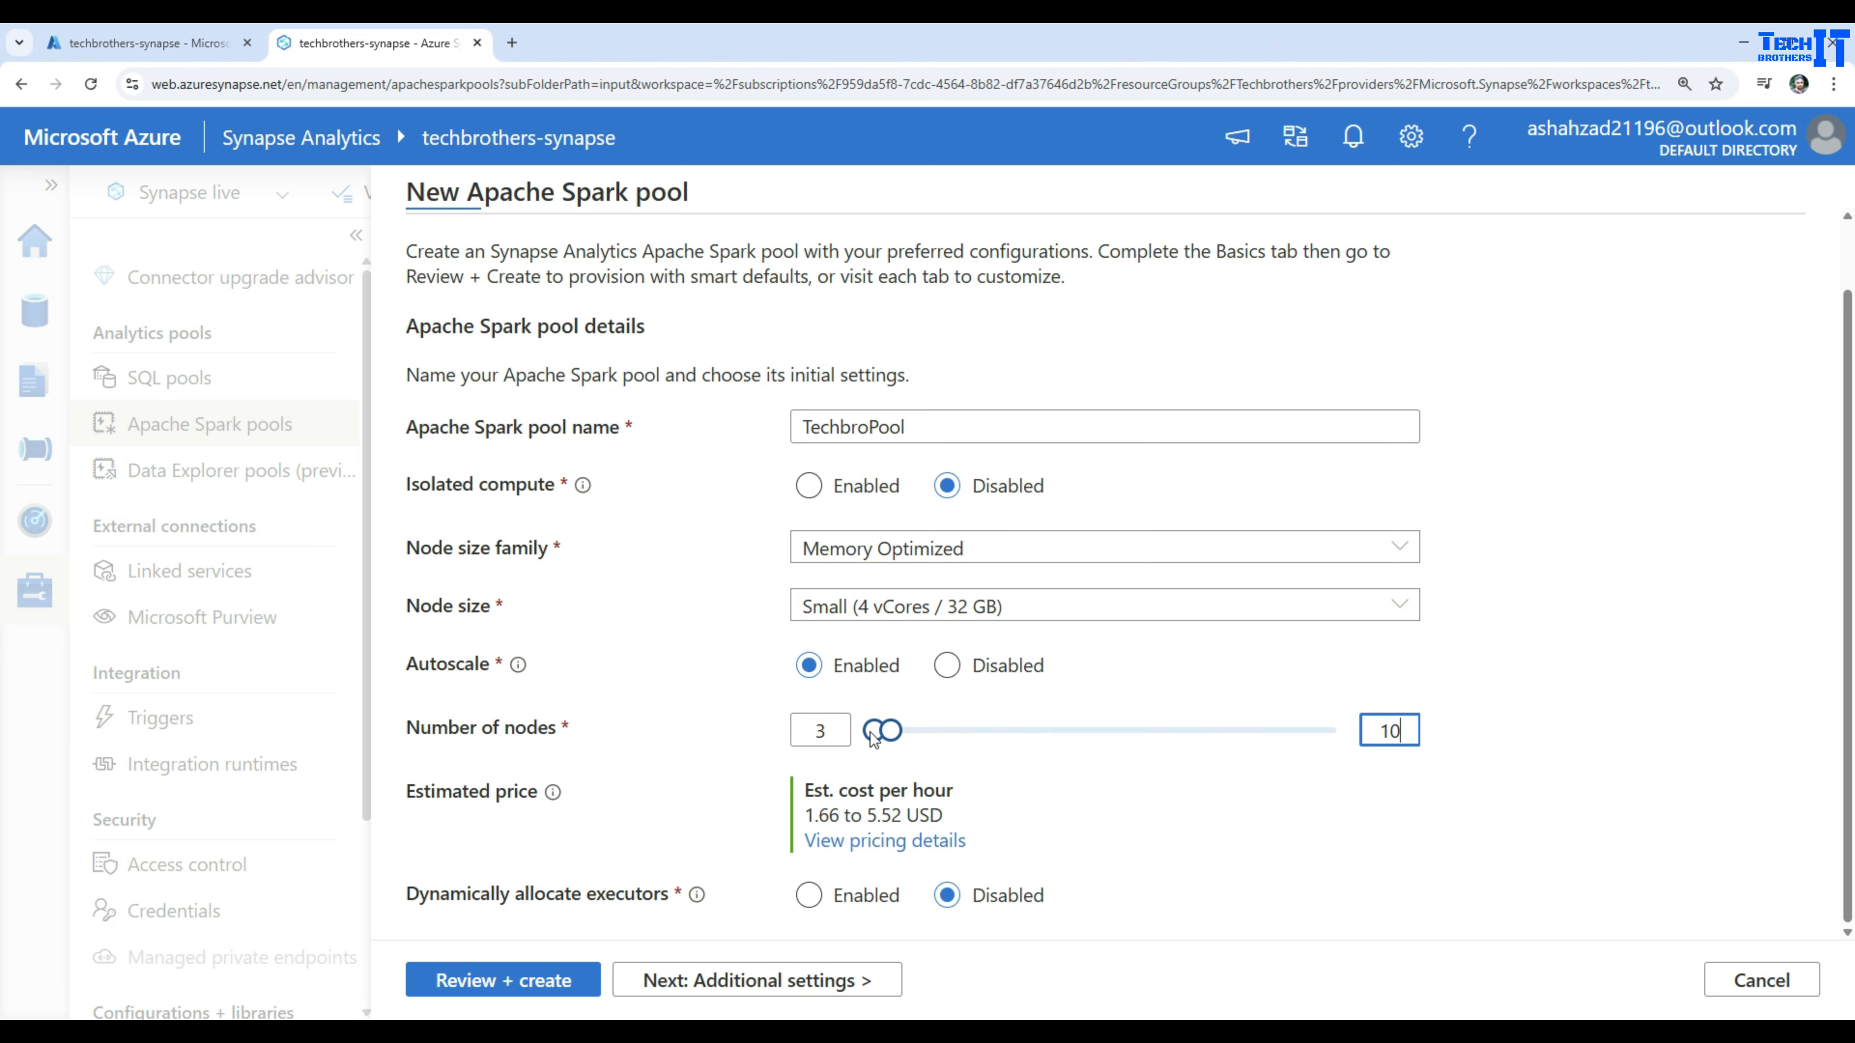
double_click(820, 731)
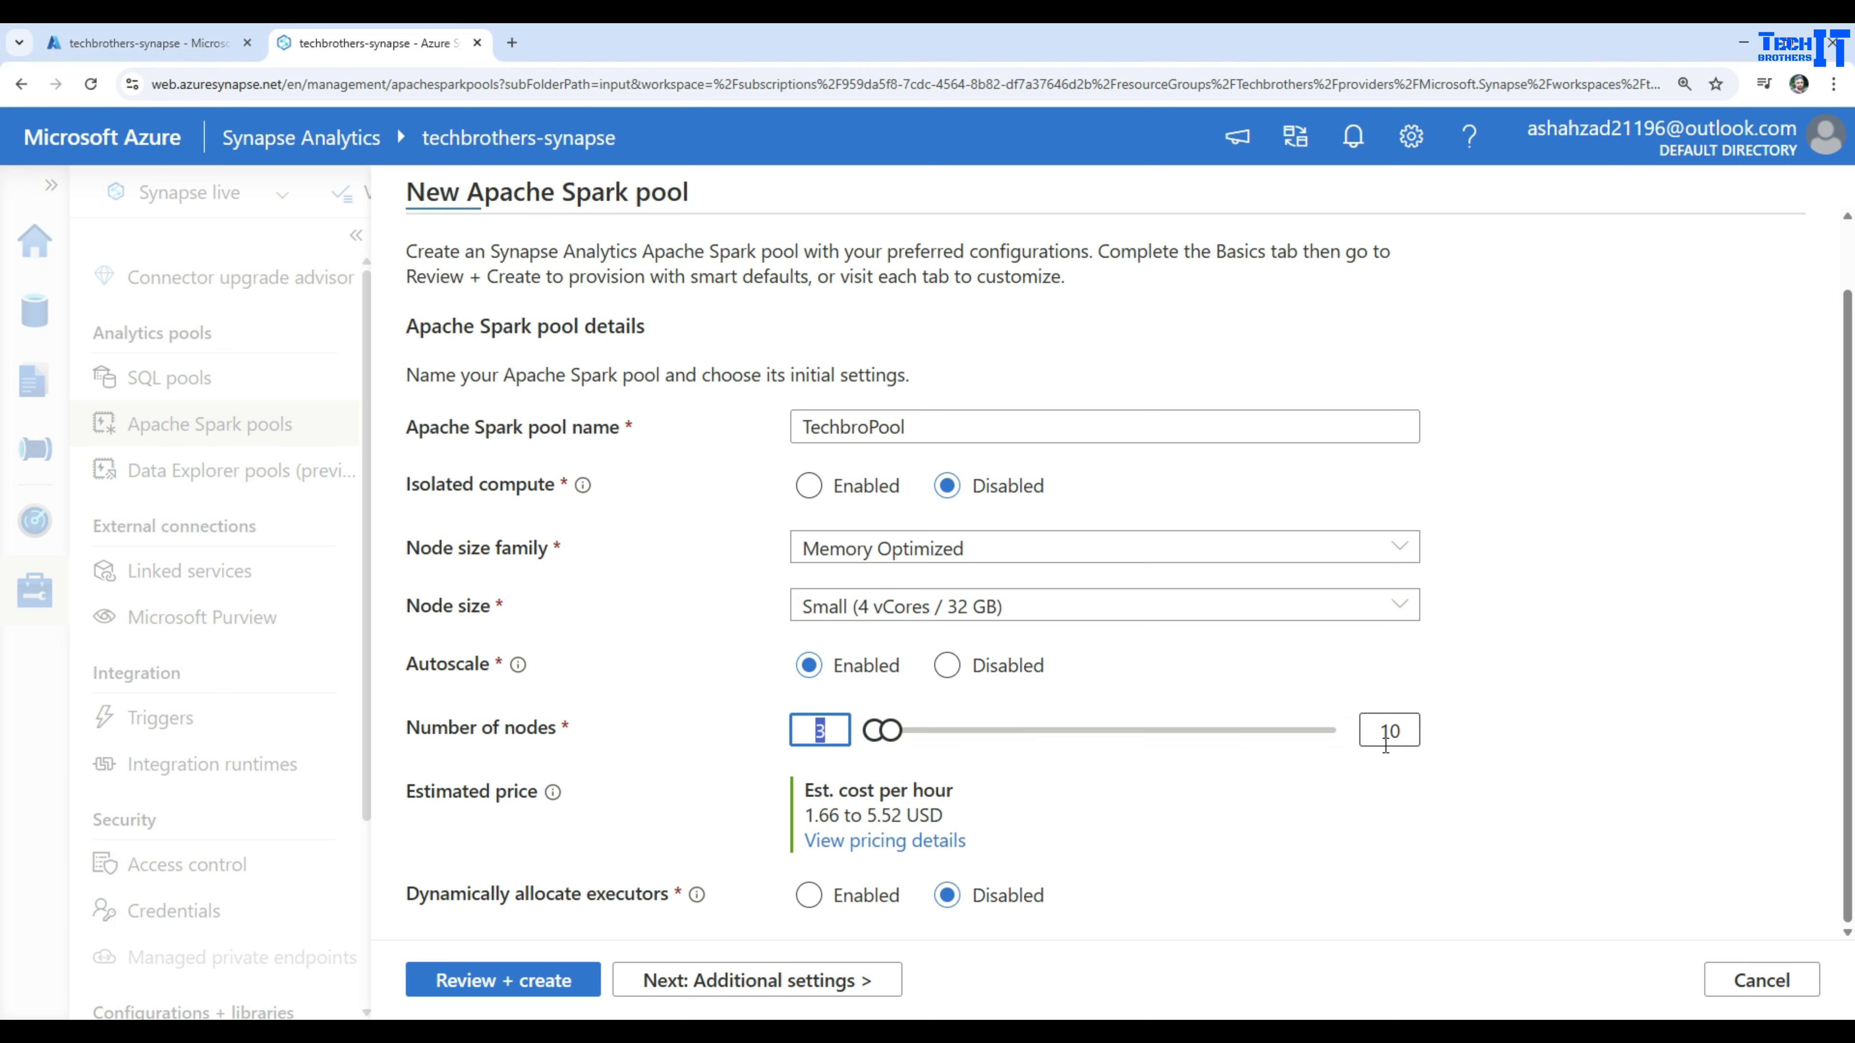
double_click(1361, 730)
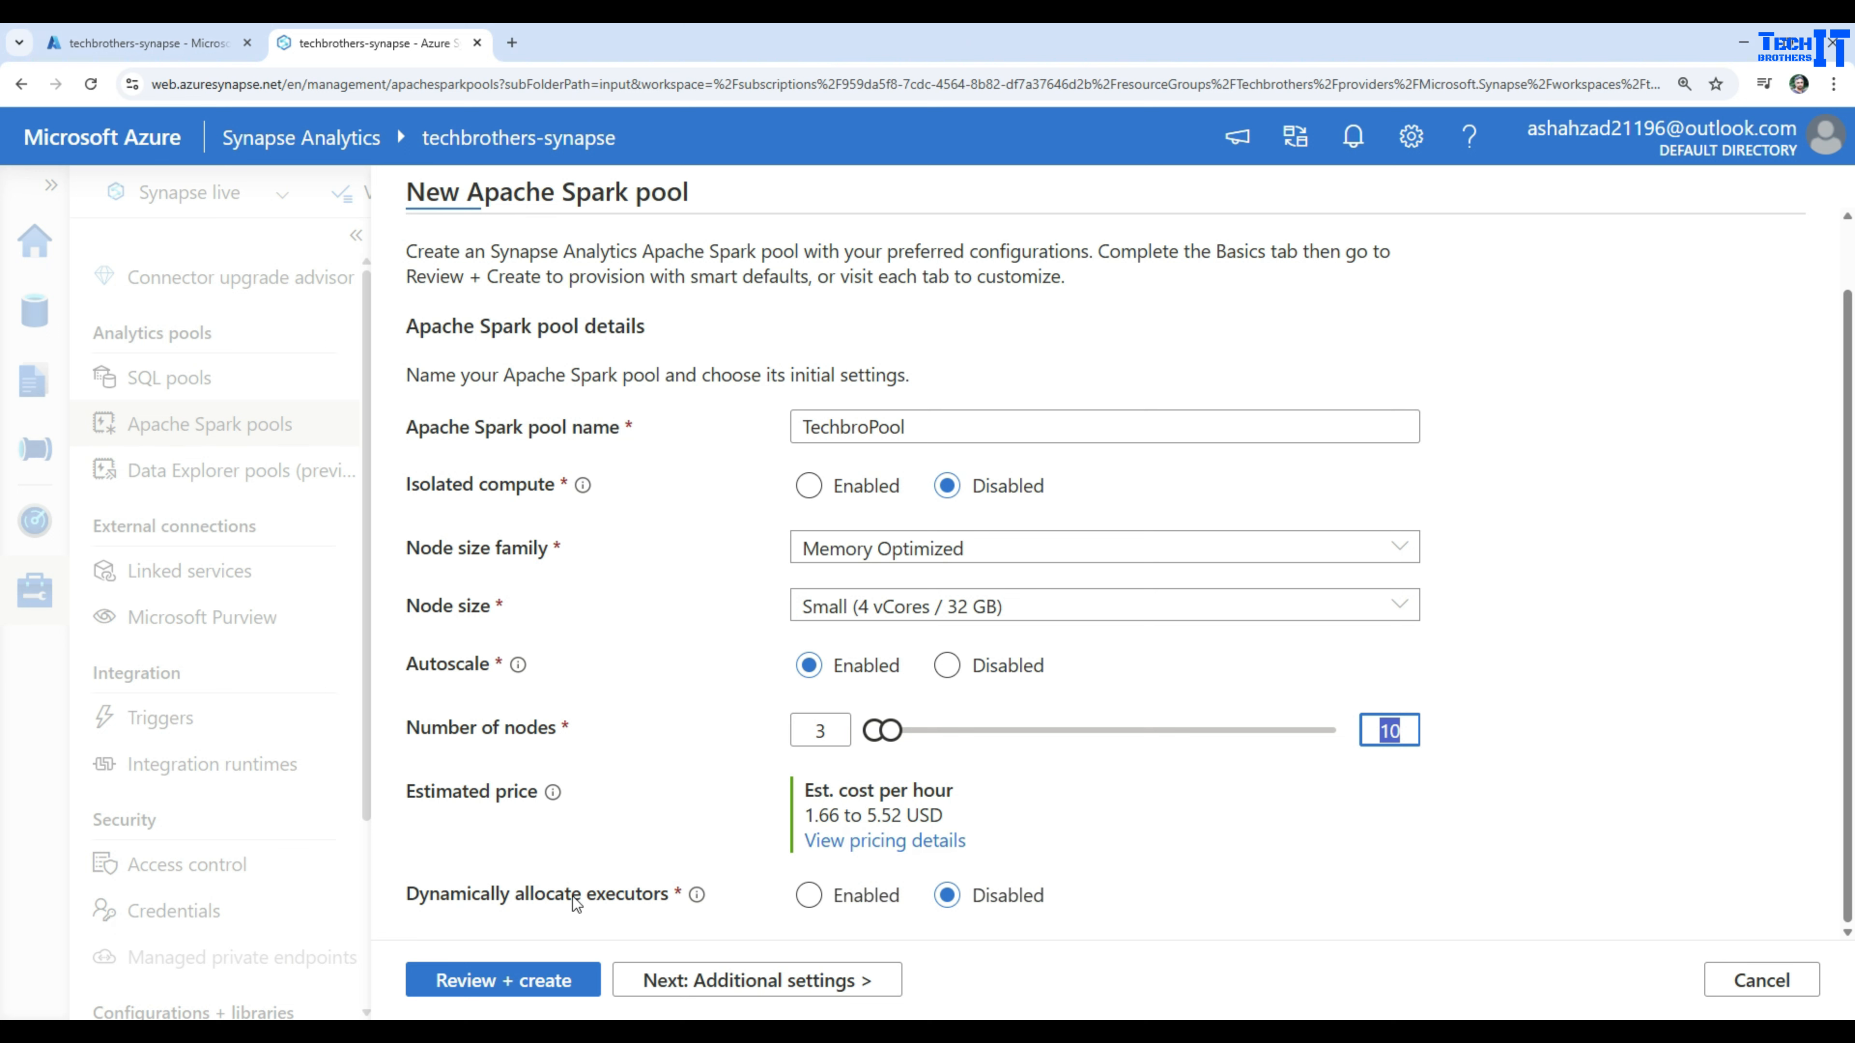
Step: Leave dynamic executor allocation disabled and continue to the pool's additional settings
mouse_move(697, 900)
click(832, 901)
click(1008, 896)
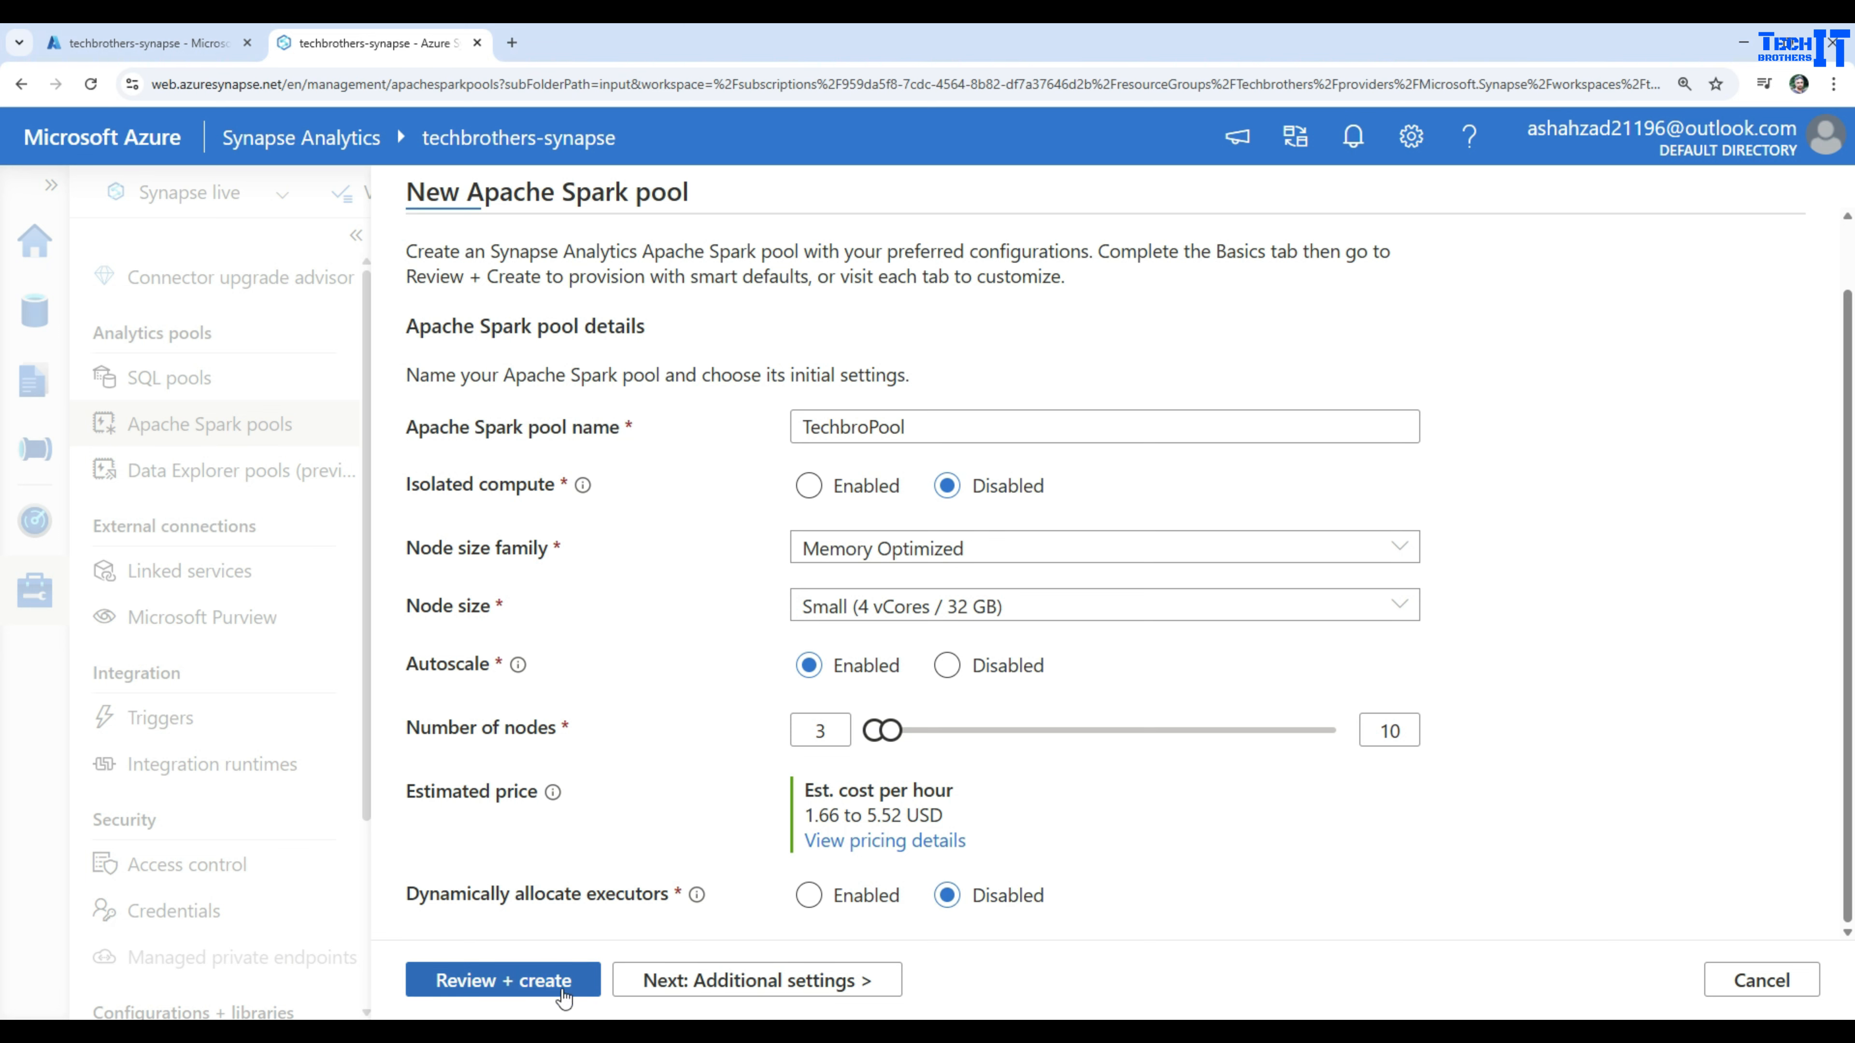
click(694, 986)
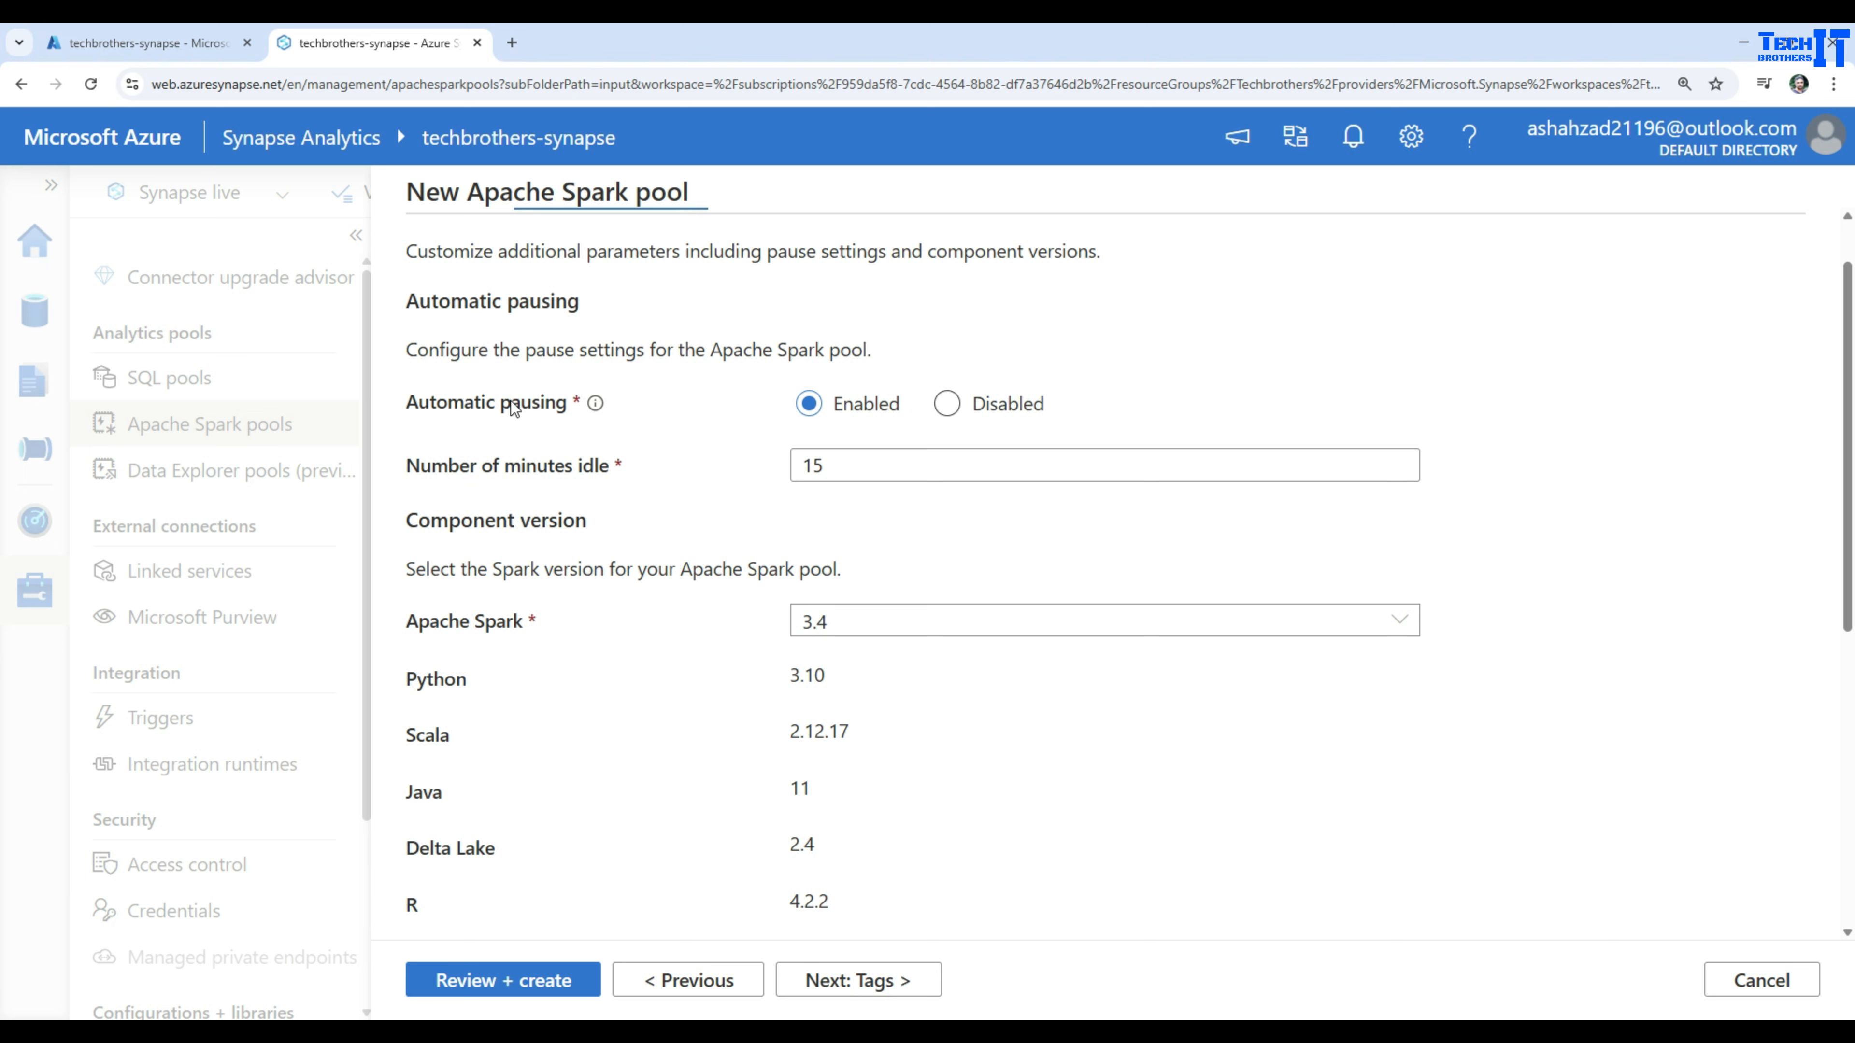
Step: Examine the automatic pausing setting and its number of idle minutes
click(843, 469)
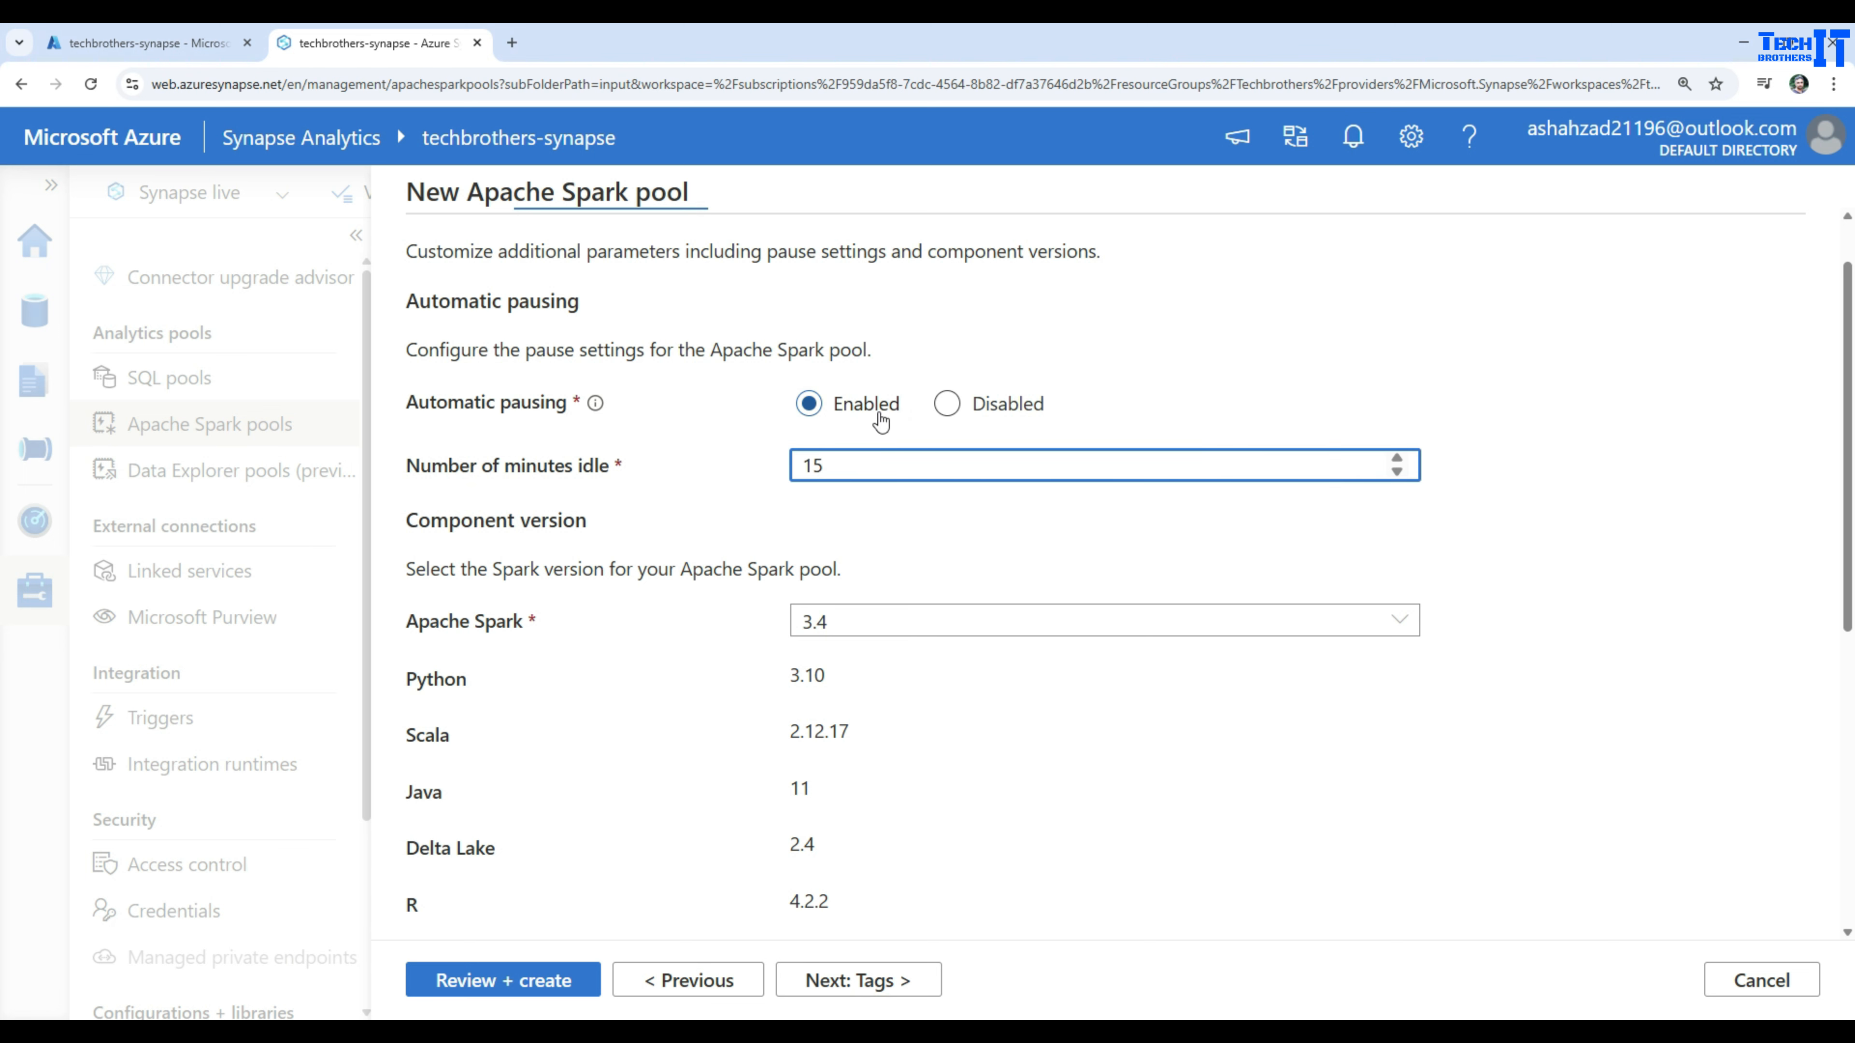
drag(850, 464, 766, 472)
click(842, 466)
drag(868, 461, 786, 471)
click(820, 464)
drag(842, 461, 796, 463)
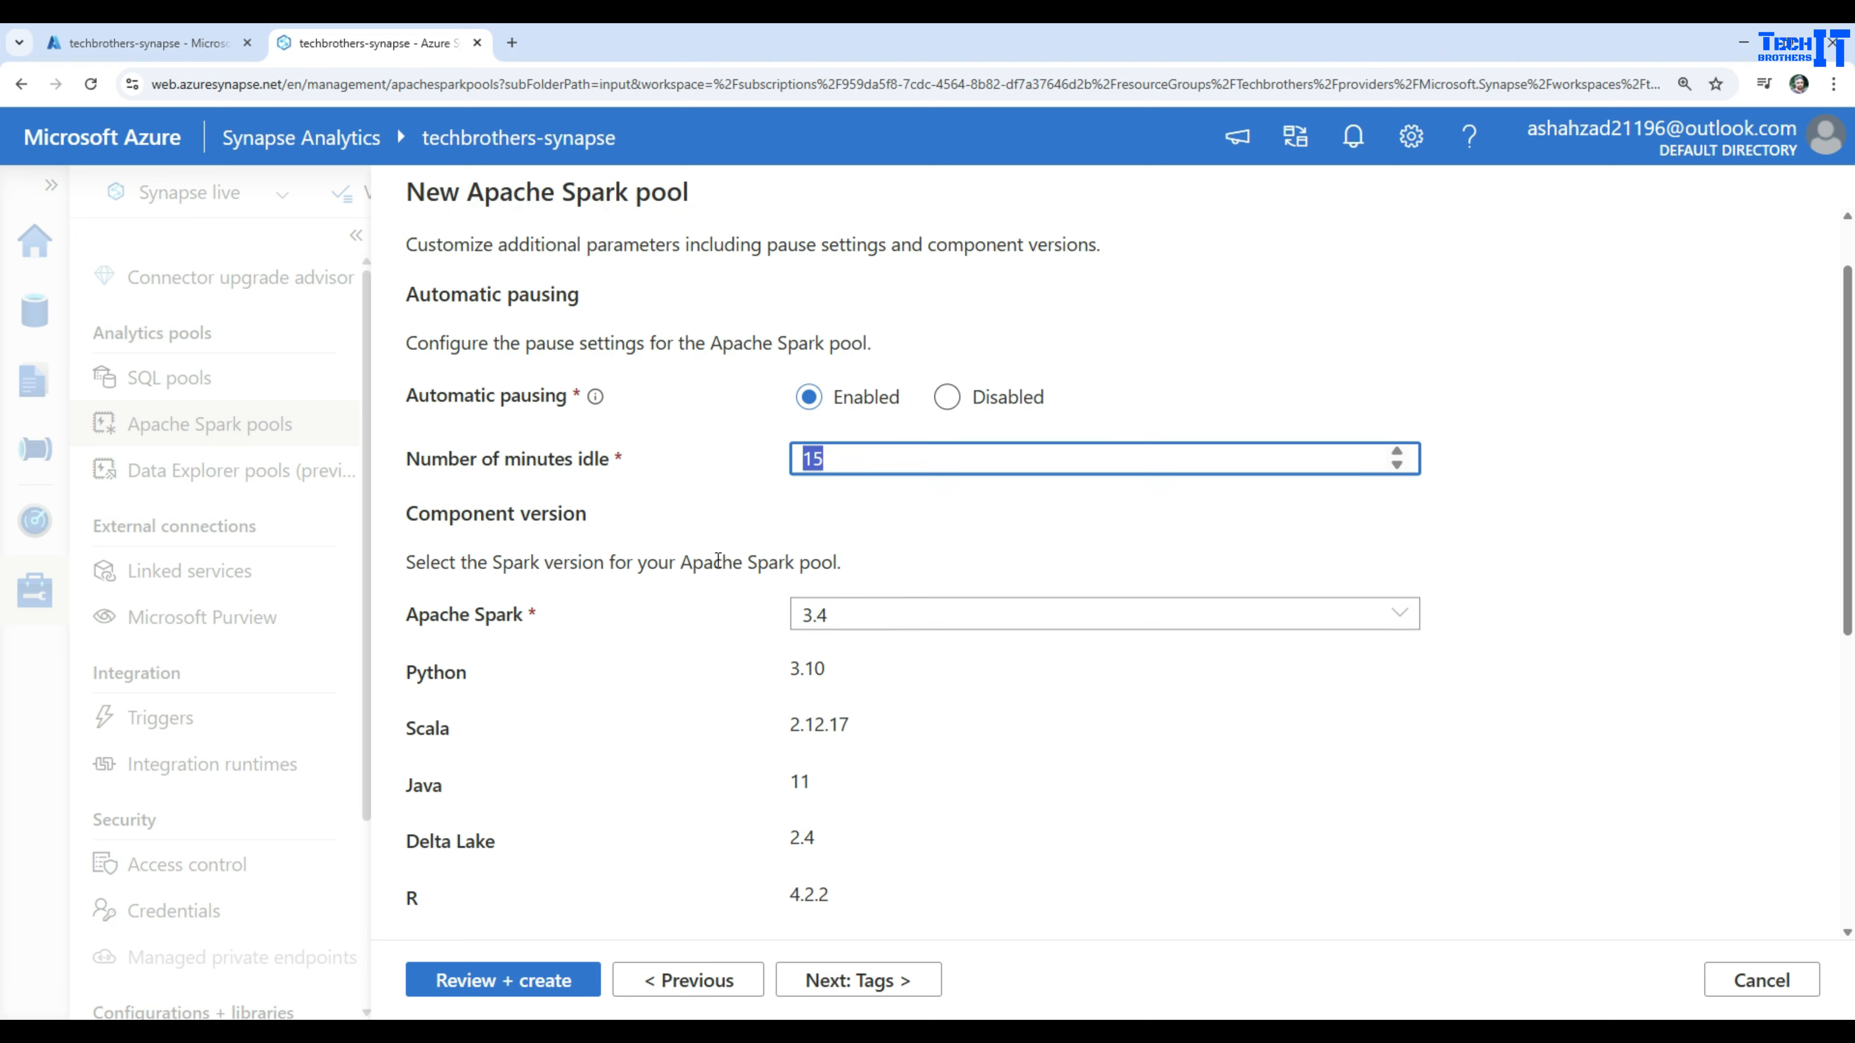
Step: Examine the Apache Spark versions offered for the pool and keep version 3.4 selected
scroll(723, 556, down, 2)
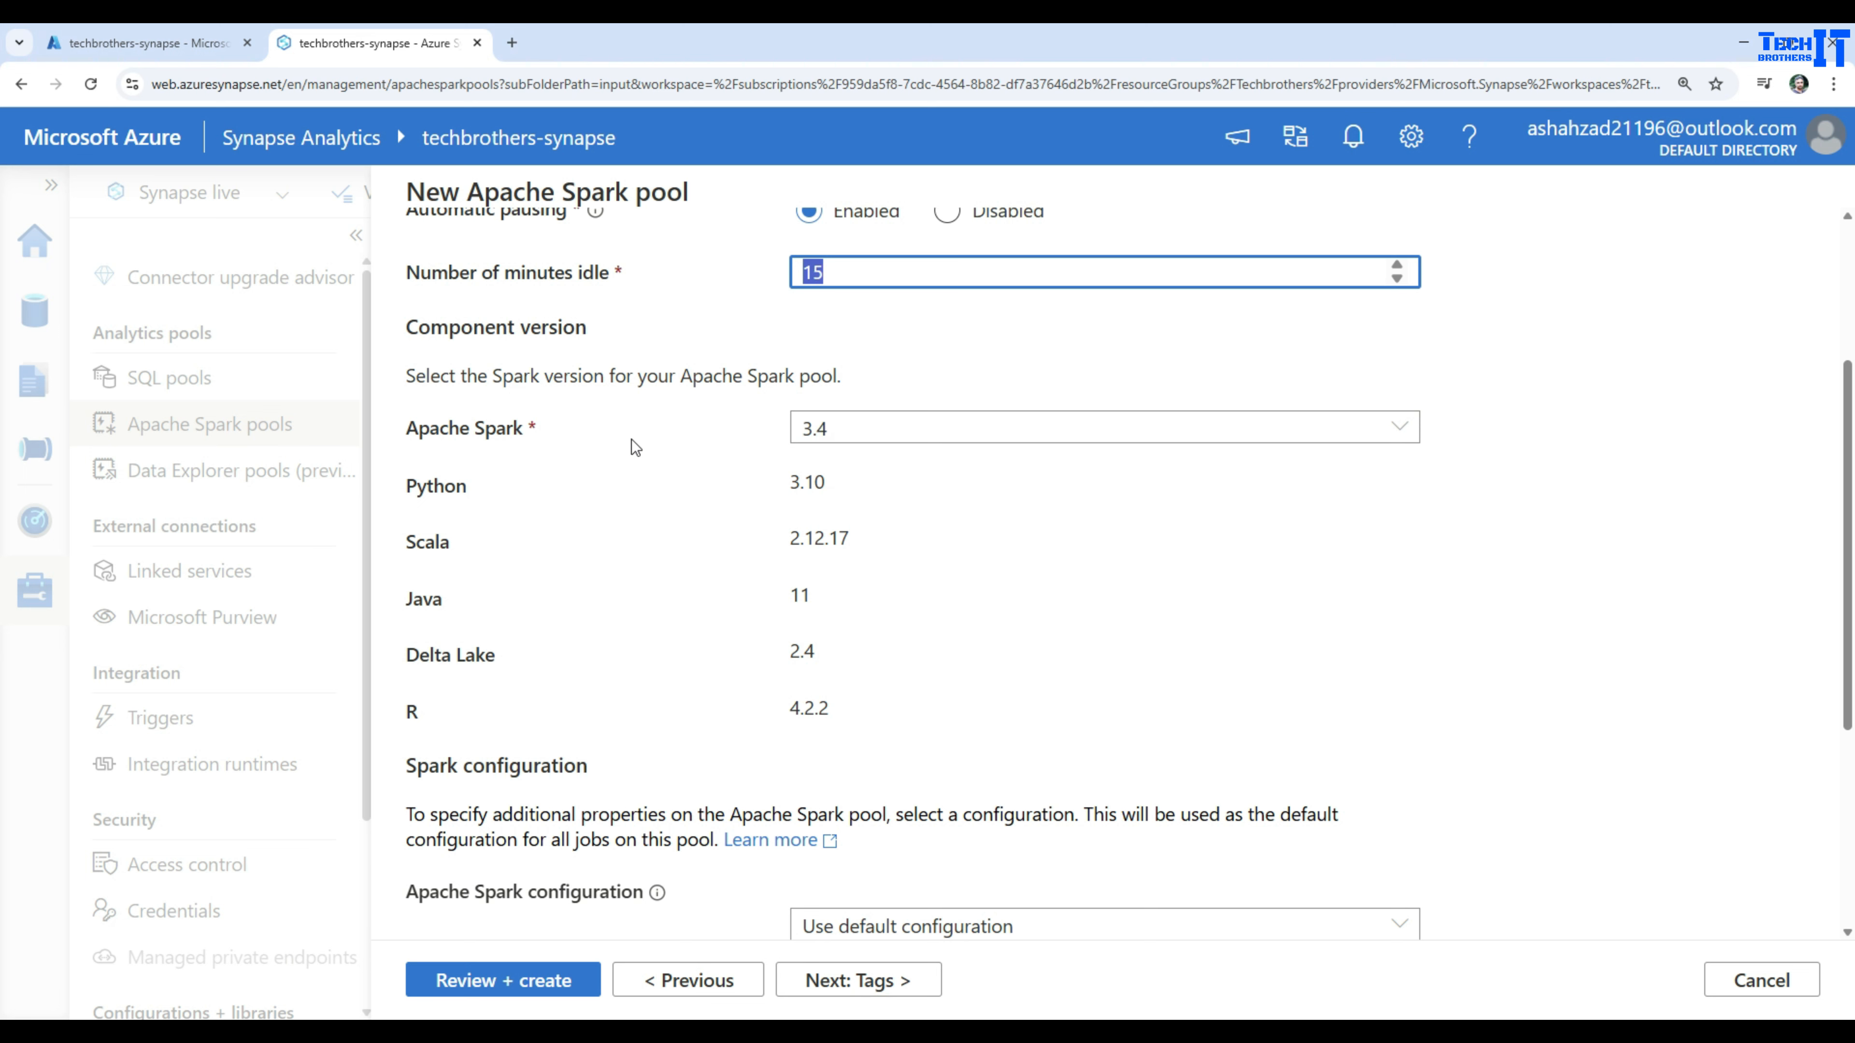
click(841, 441)
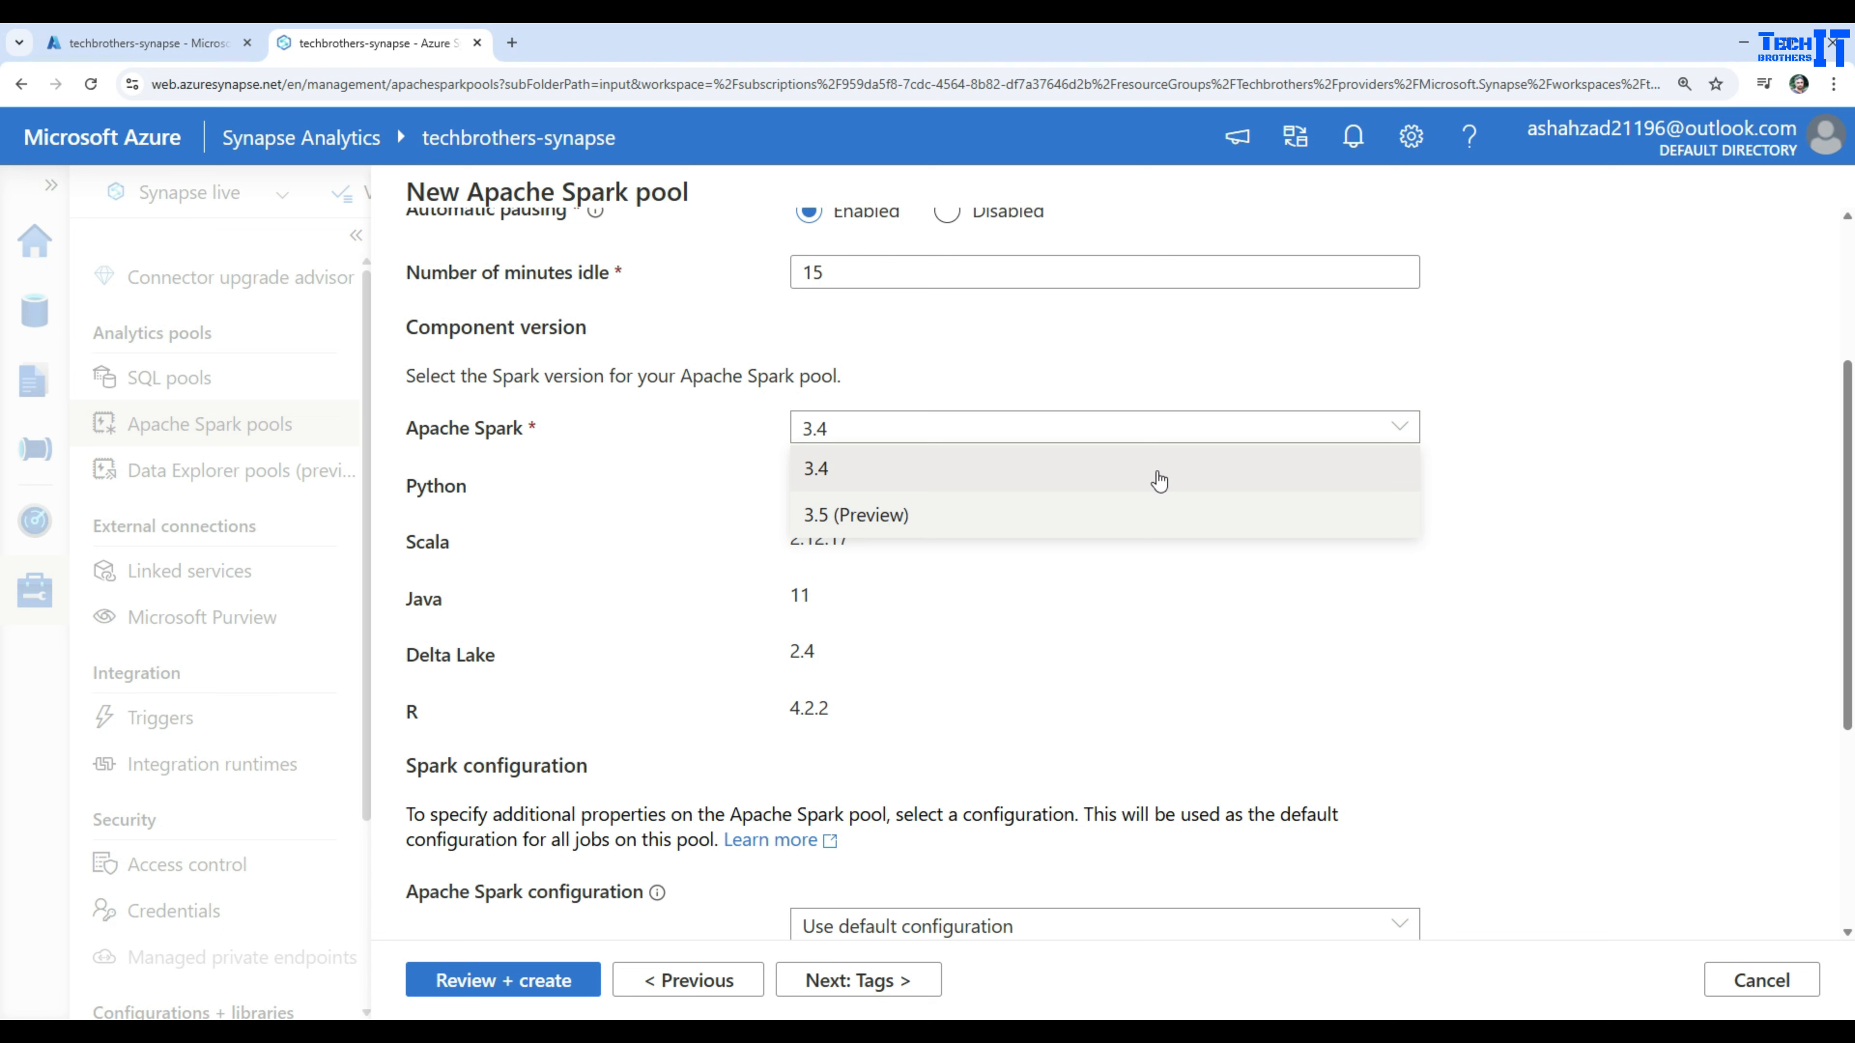
click(1521, 441)
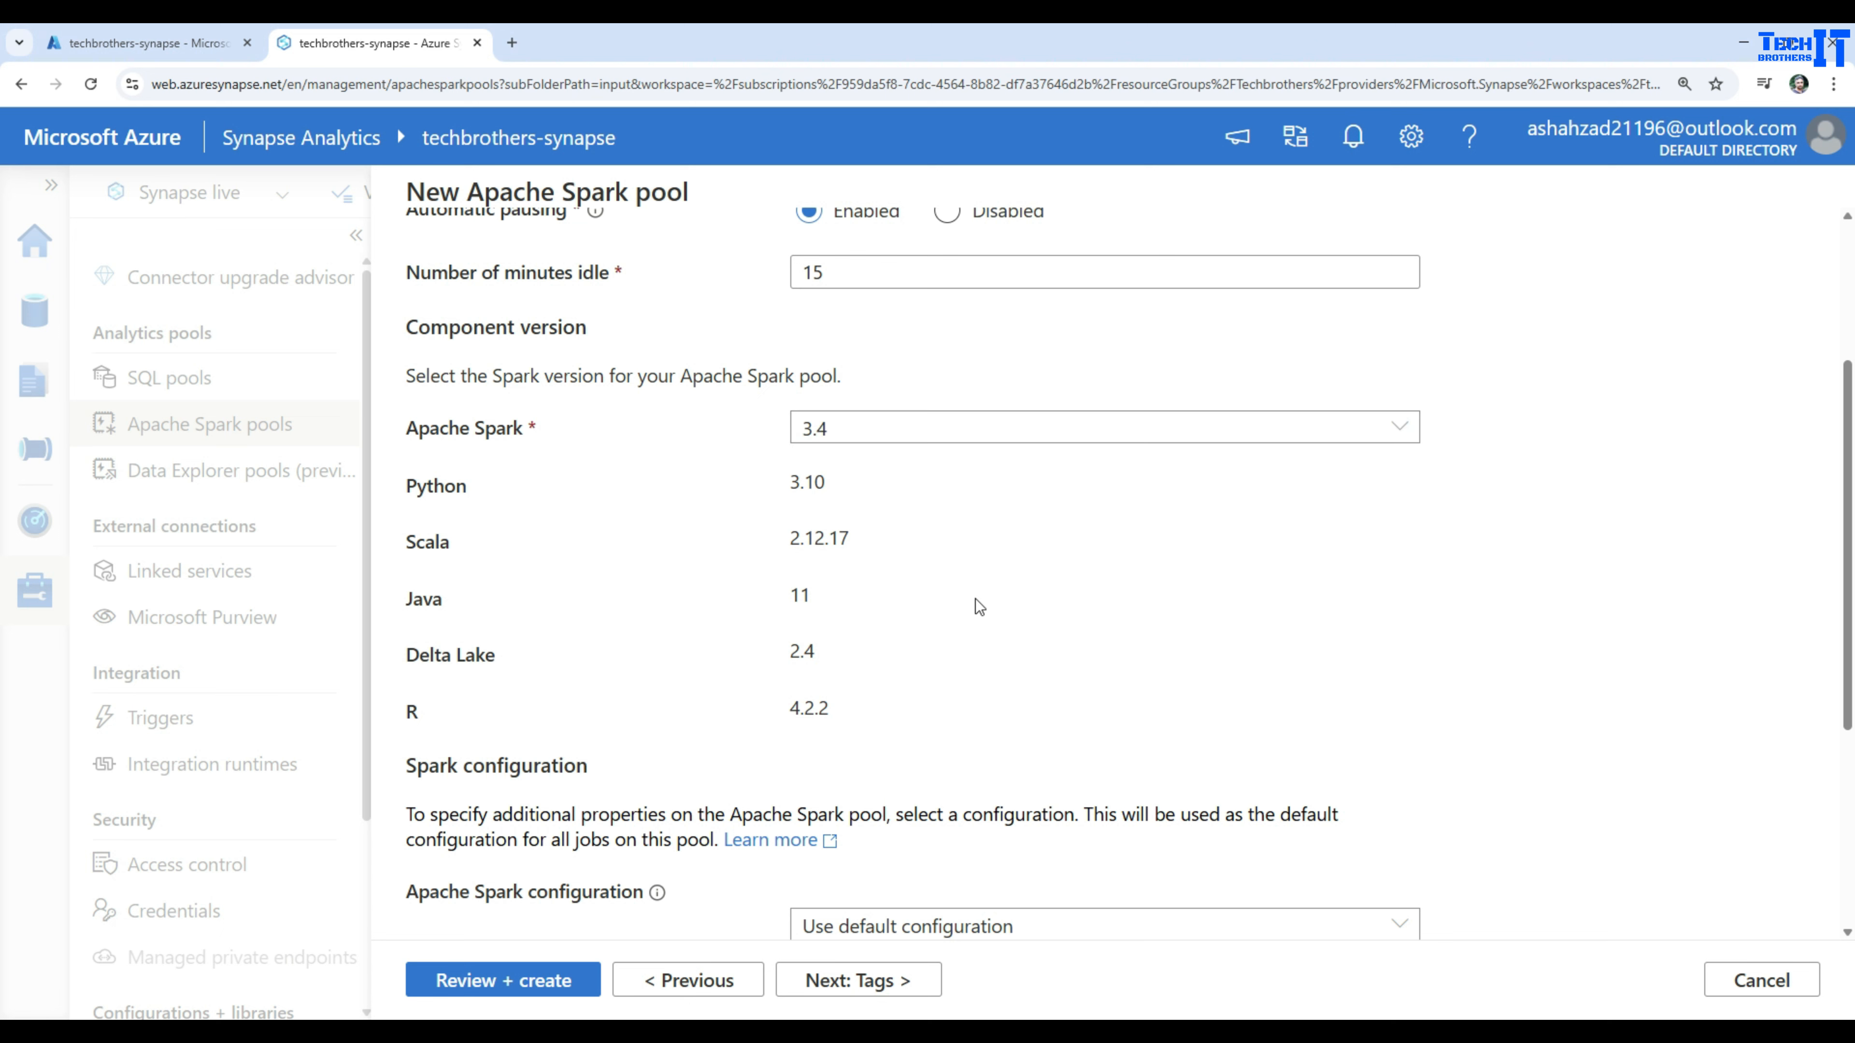
Step: Examine the Python, Scala, Java, Delta Lake and R component versions that come with the selected Spark version
scroll(979, 606, down, 3)
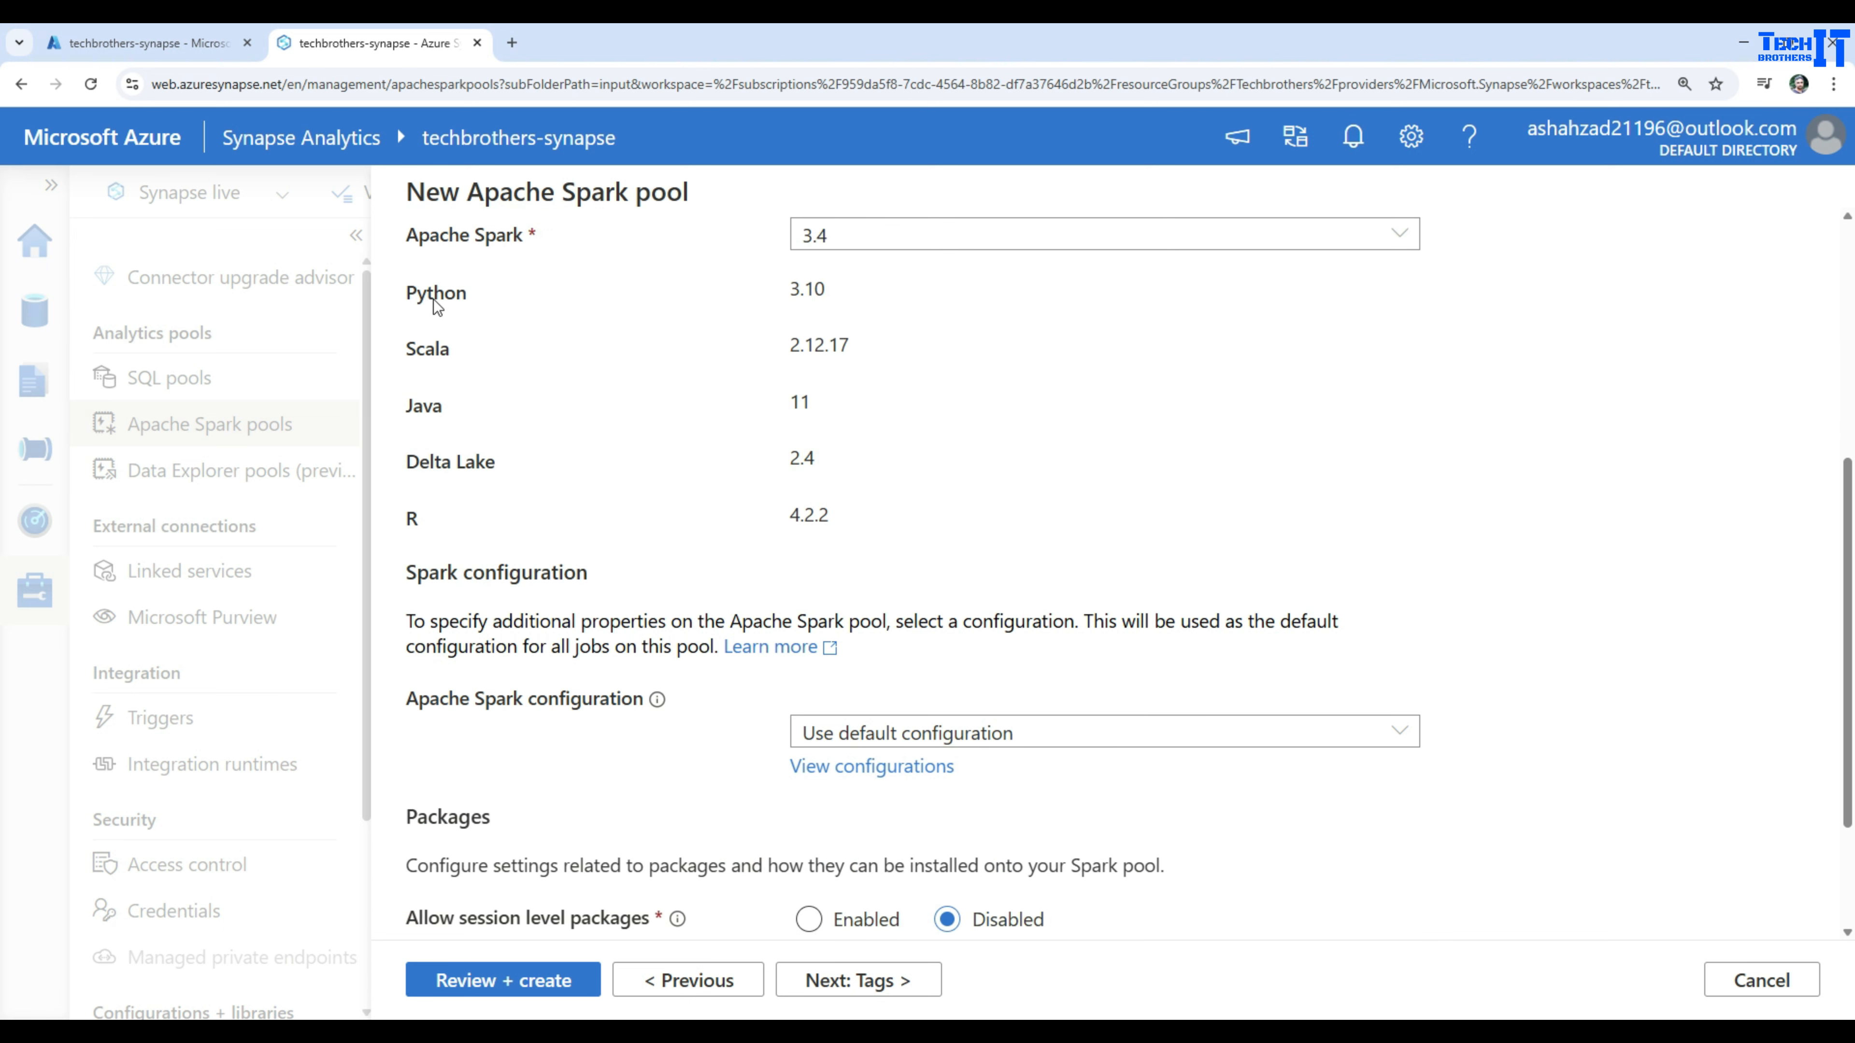
drag(821, 298, 786, 290)
drag(934, 355, 729, 359)
drag(901, 403, 753, 401)
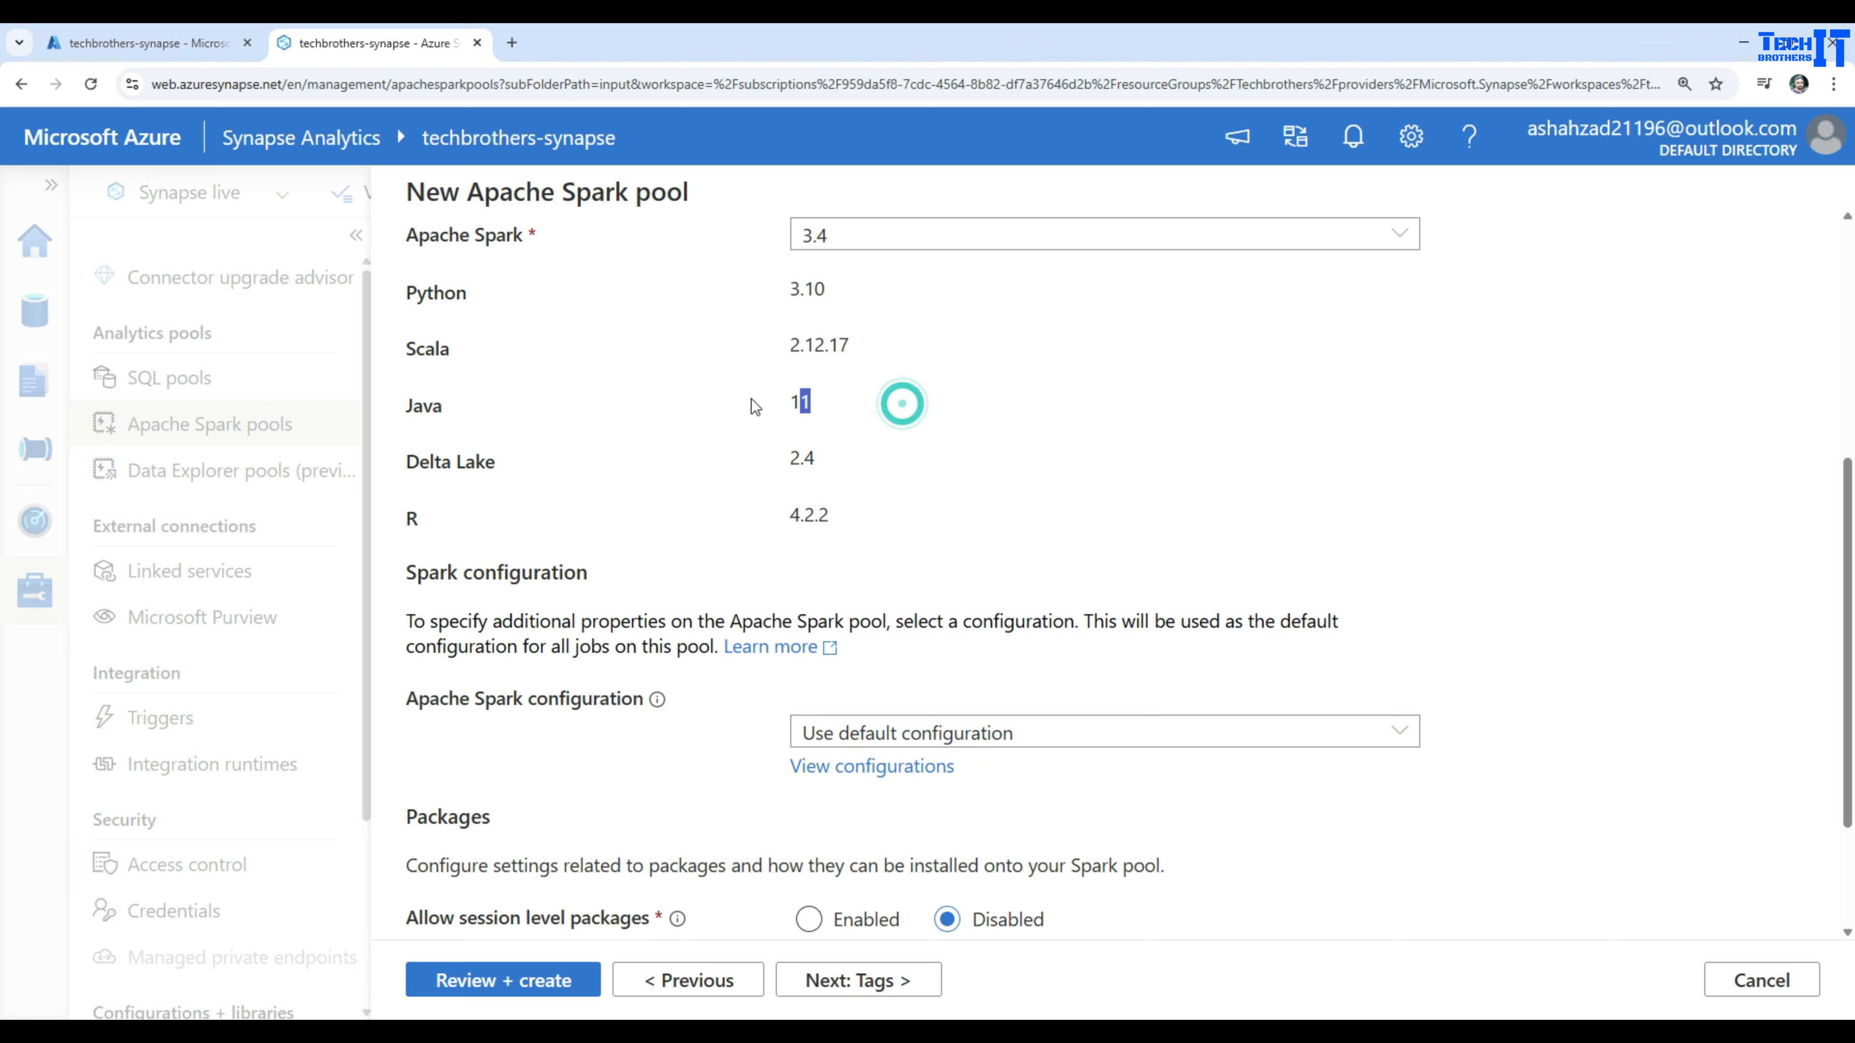
drag(924, 472, 772, 470)
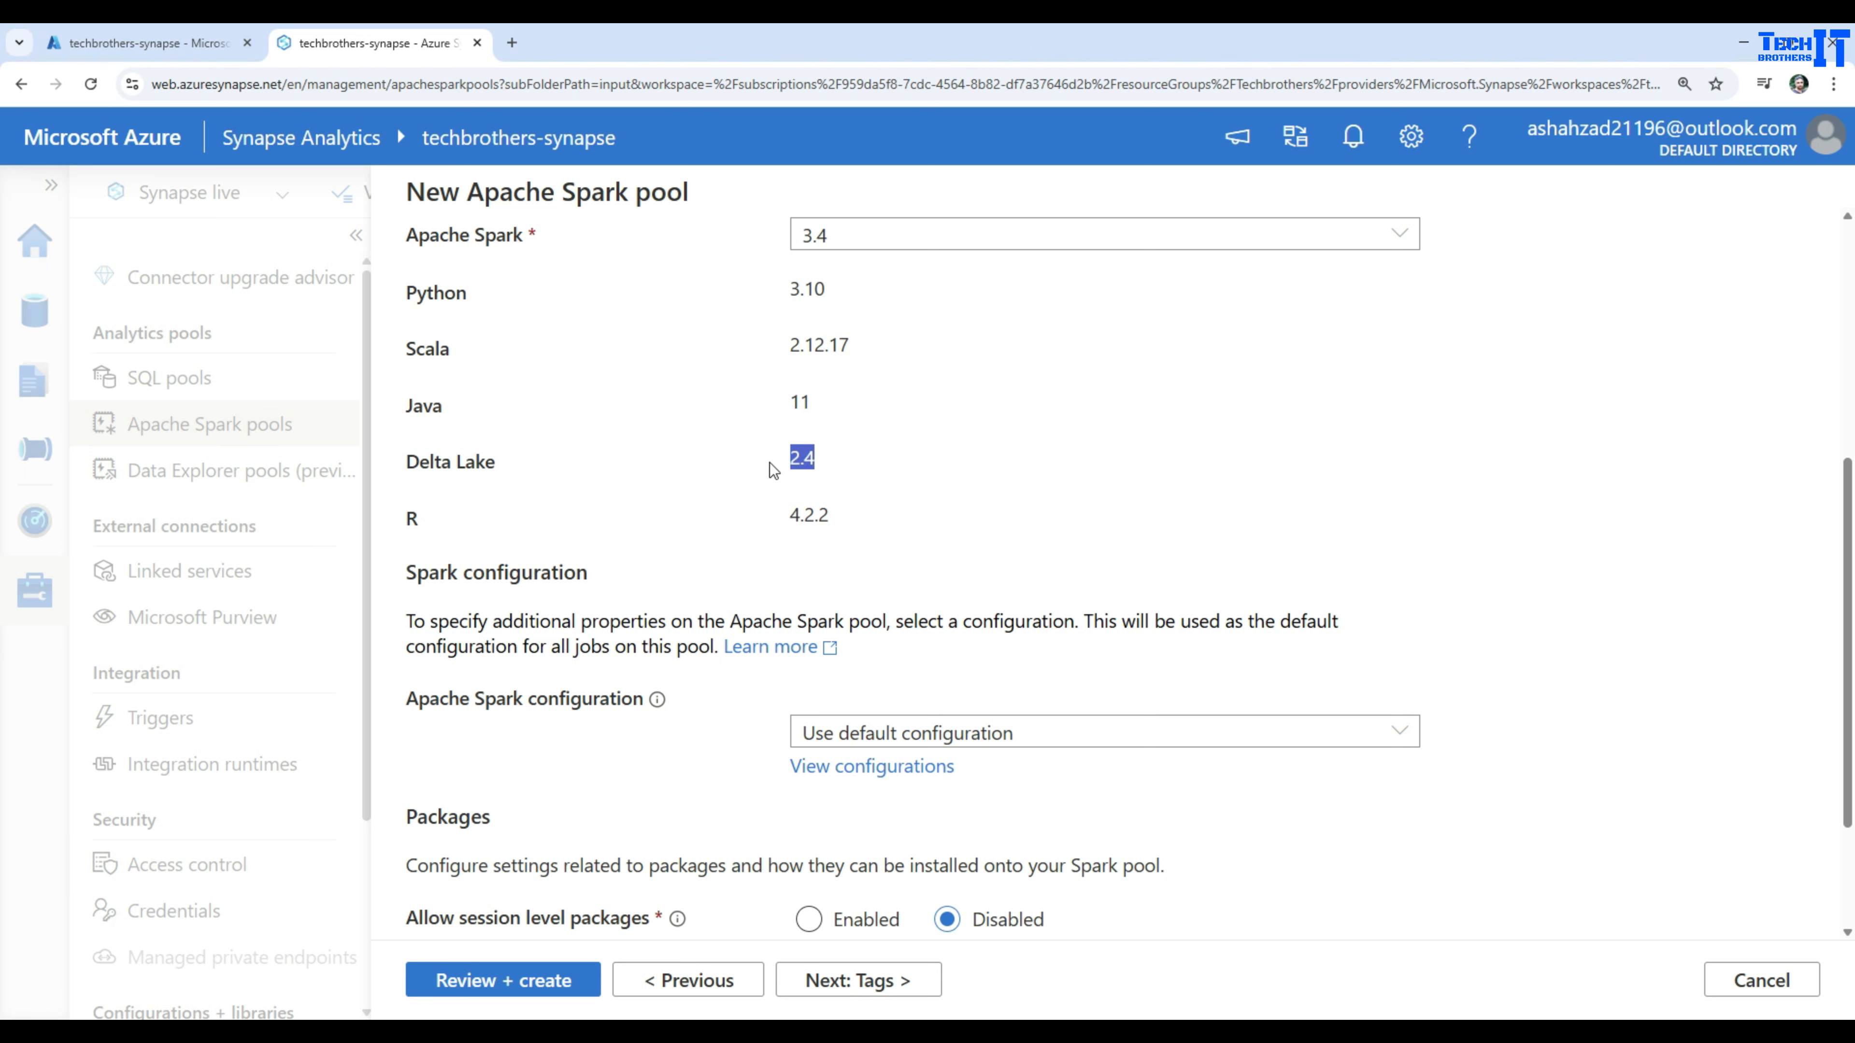
drag(873, 520, 771, 518)
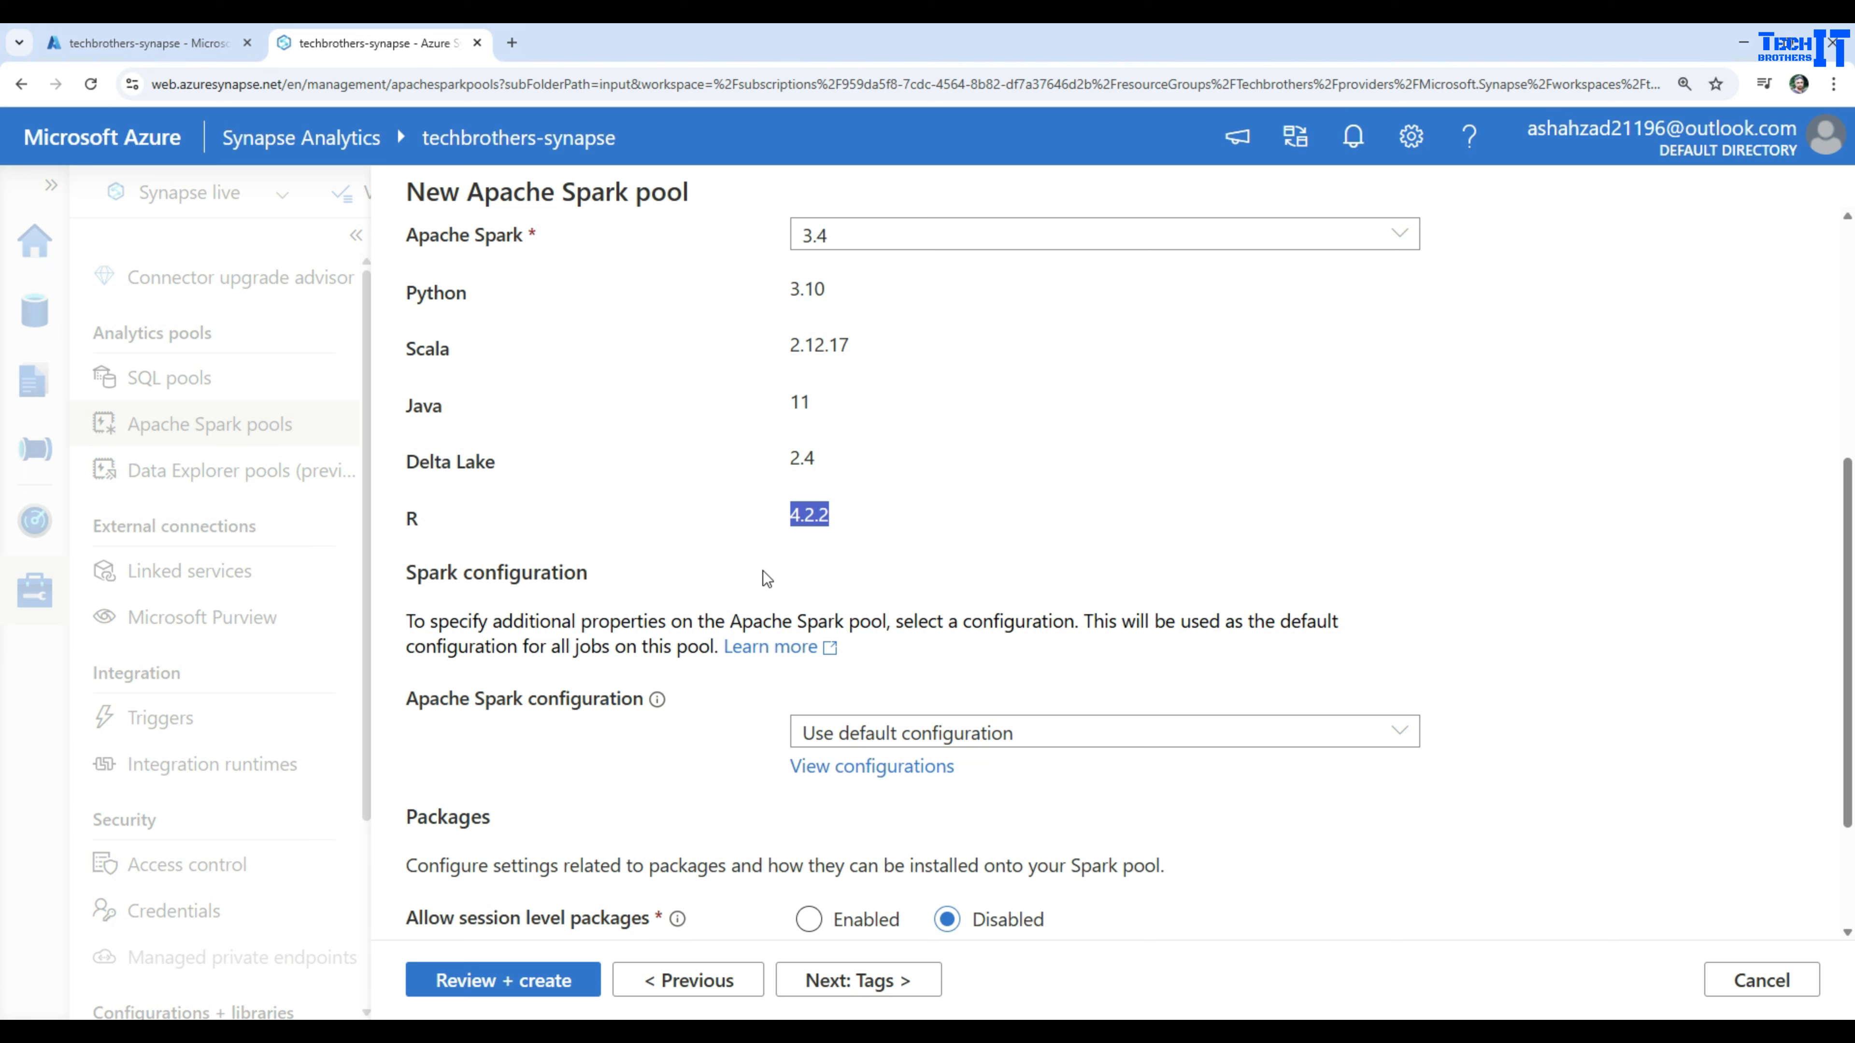
scroll(575, 474, up, 1)
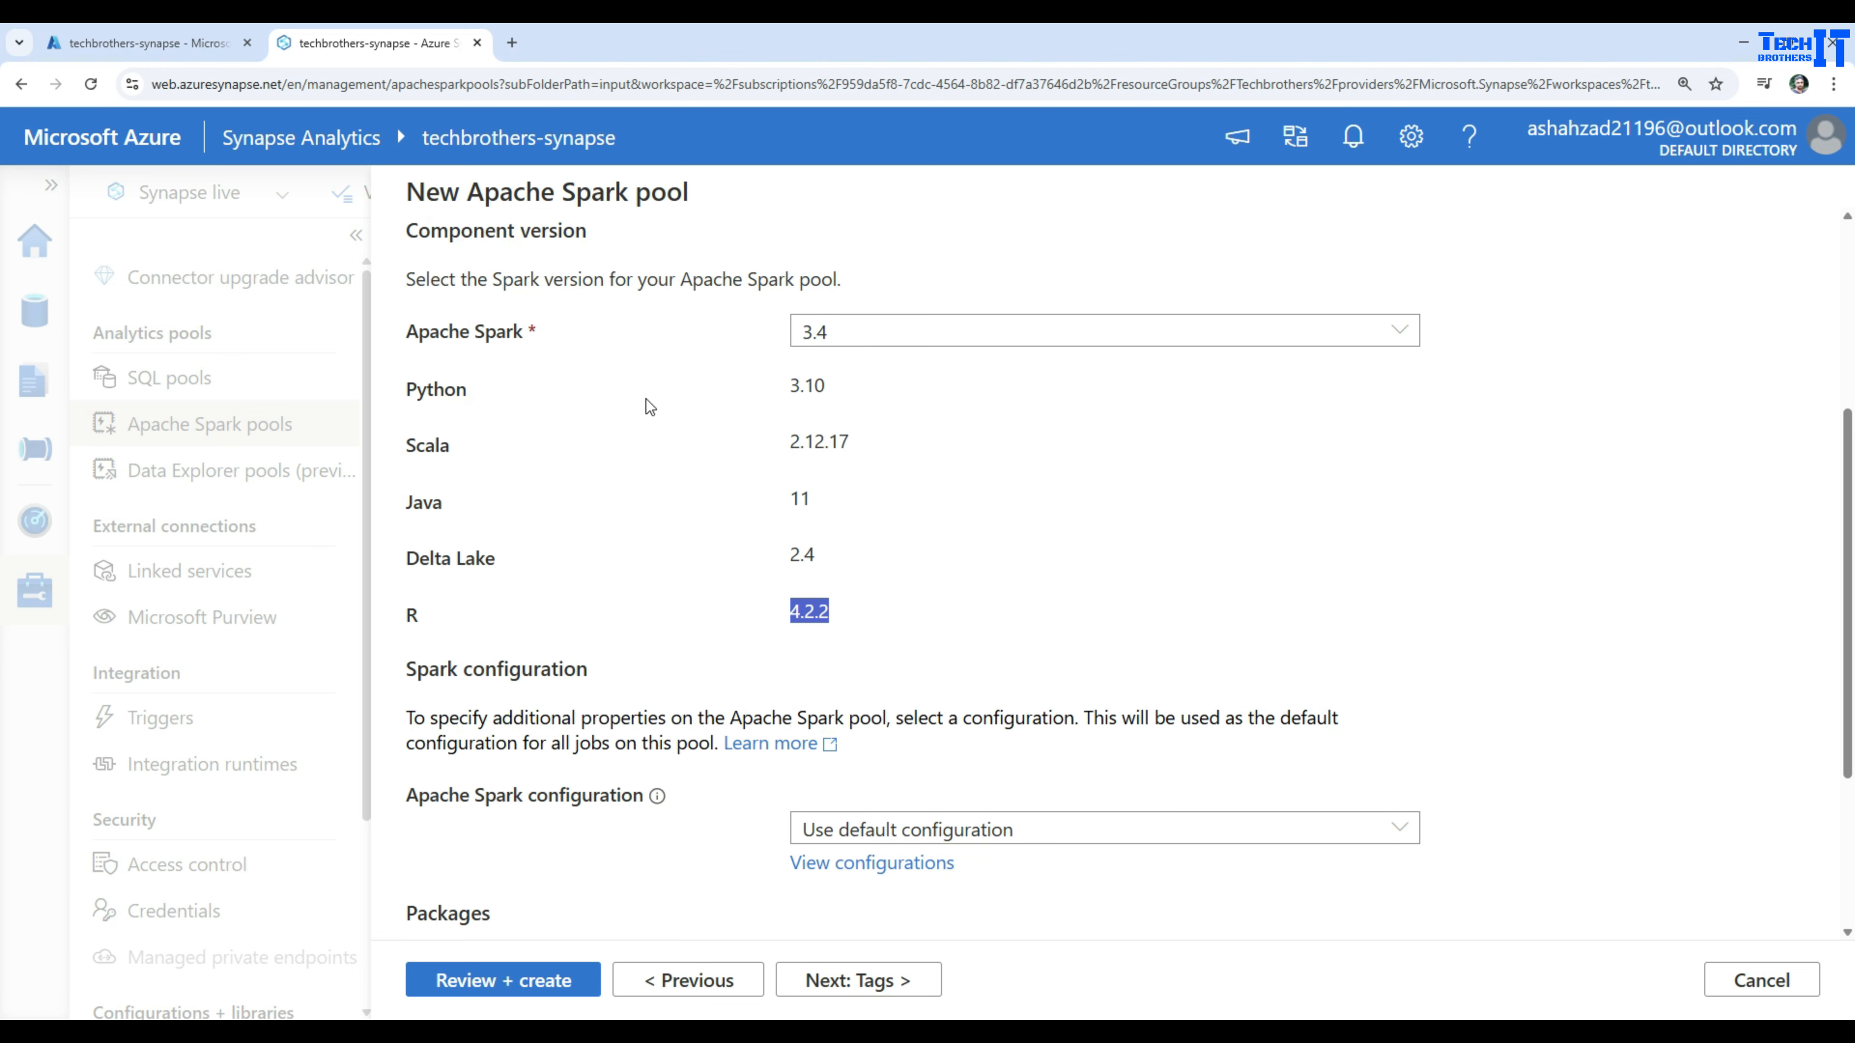
Step: Examine the choices for the Apache Spark configuration, including the list of custom configurations, and keep the default configuration
scroll(634, 582, down, 3)
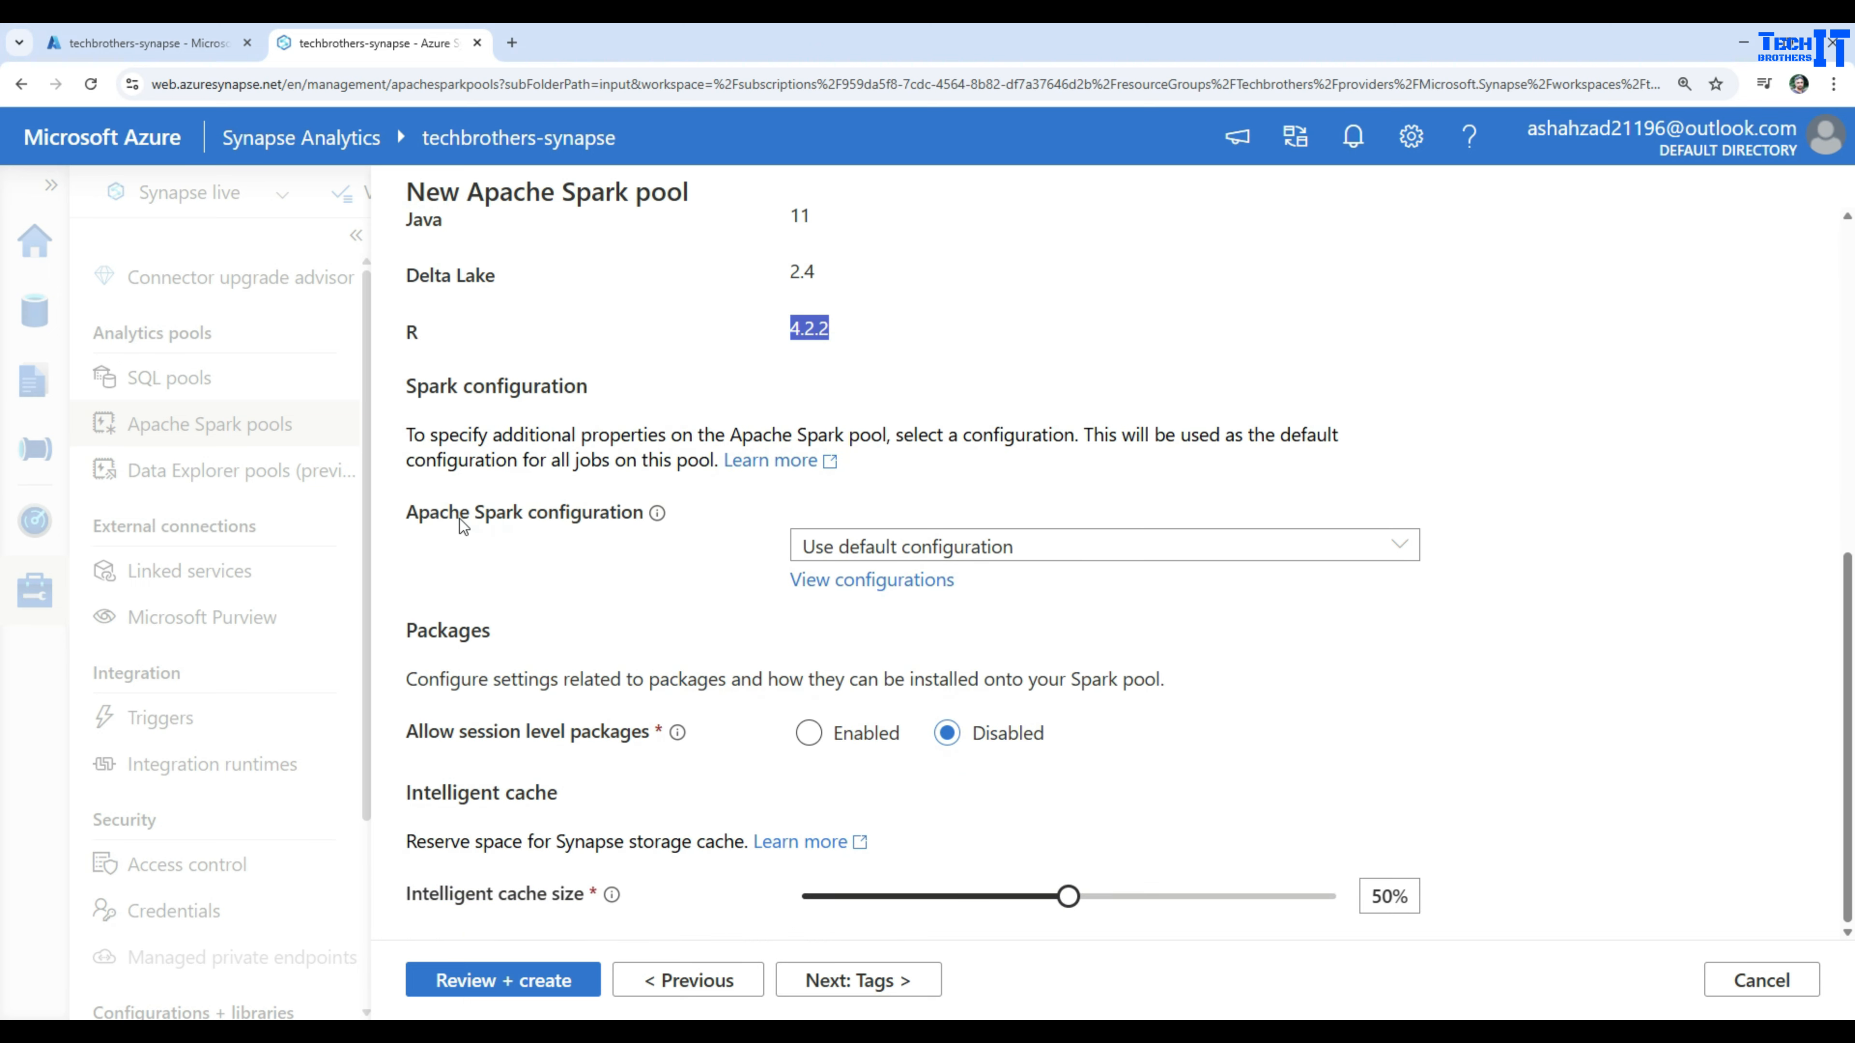
click(881, 545)
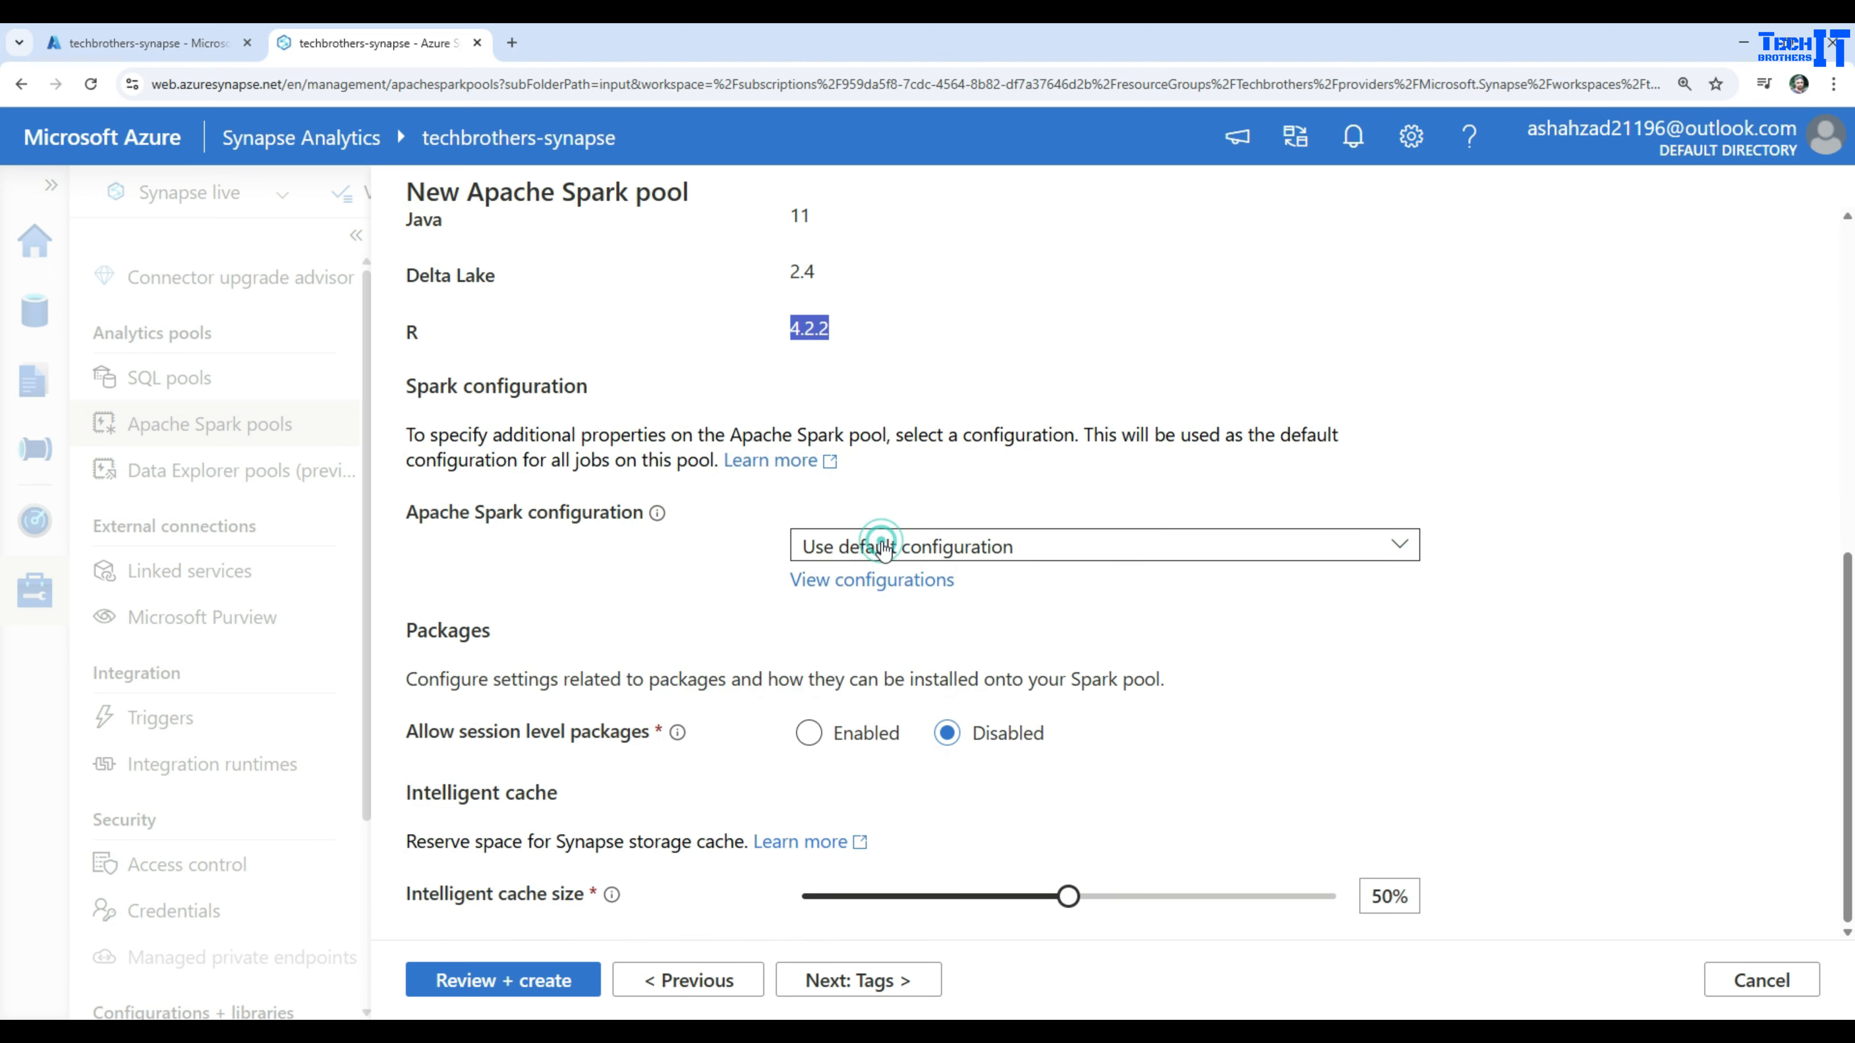
click(955, 497)
click(862, 581)
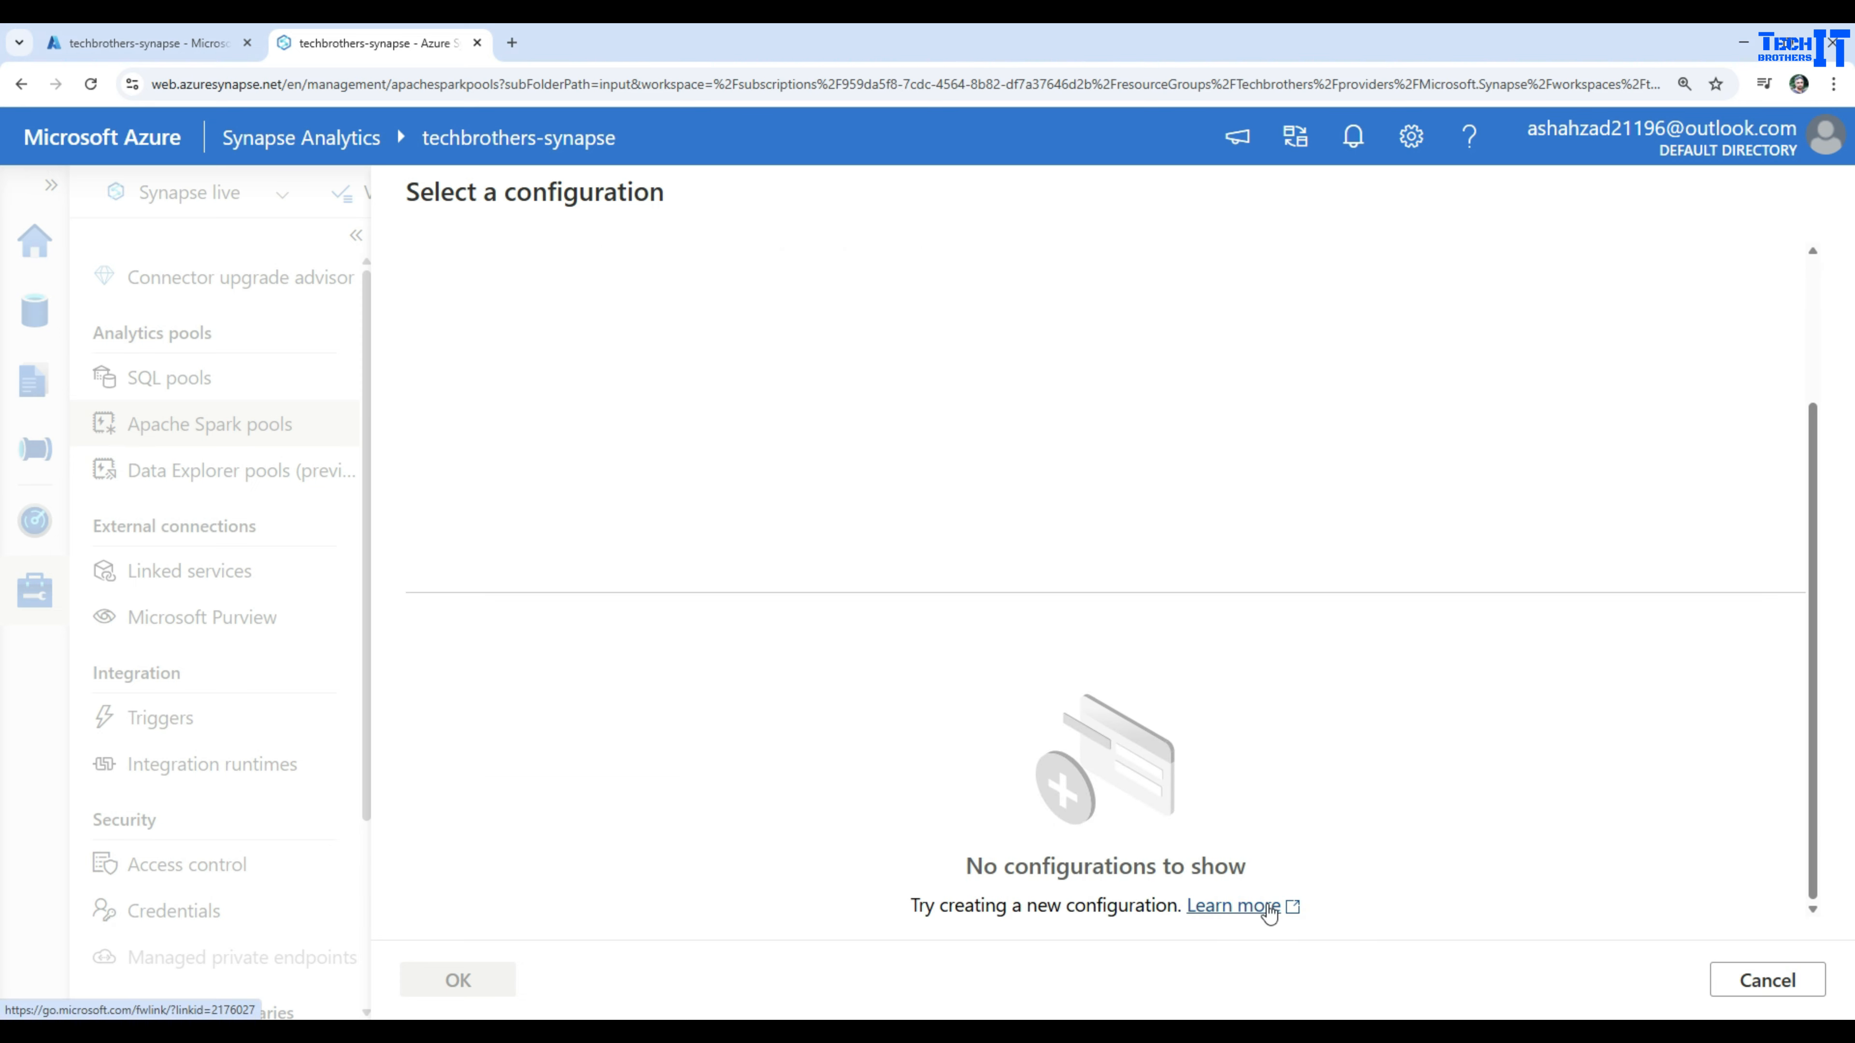
click(1734, 980)
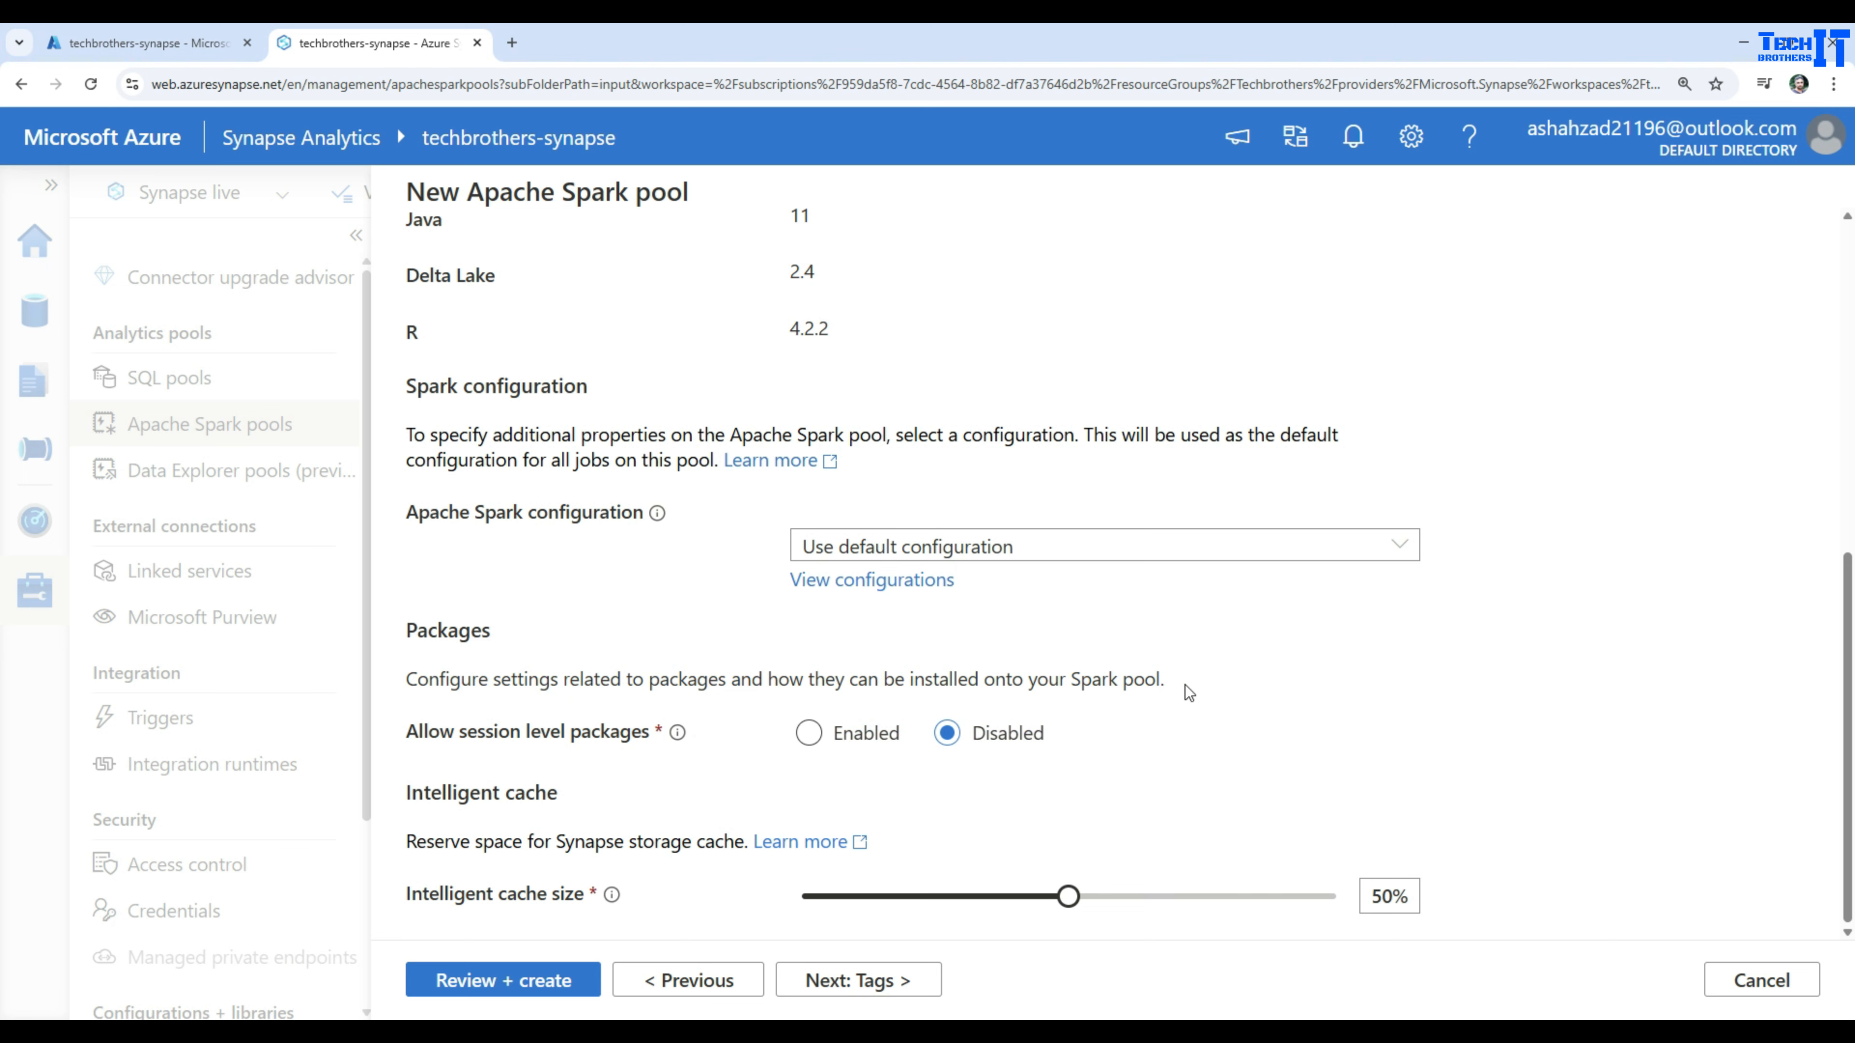
Step: Examine the package and intelligent cache size settings, leaving session level packages disabled
drag(1188, 687, 402, 683)
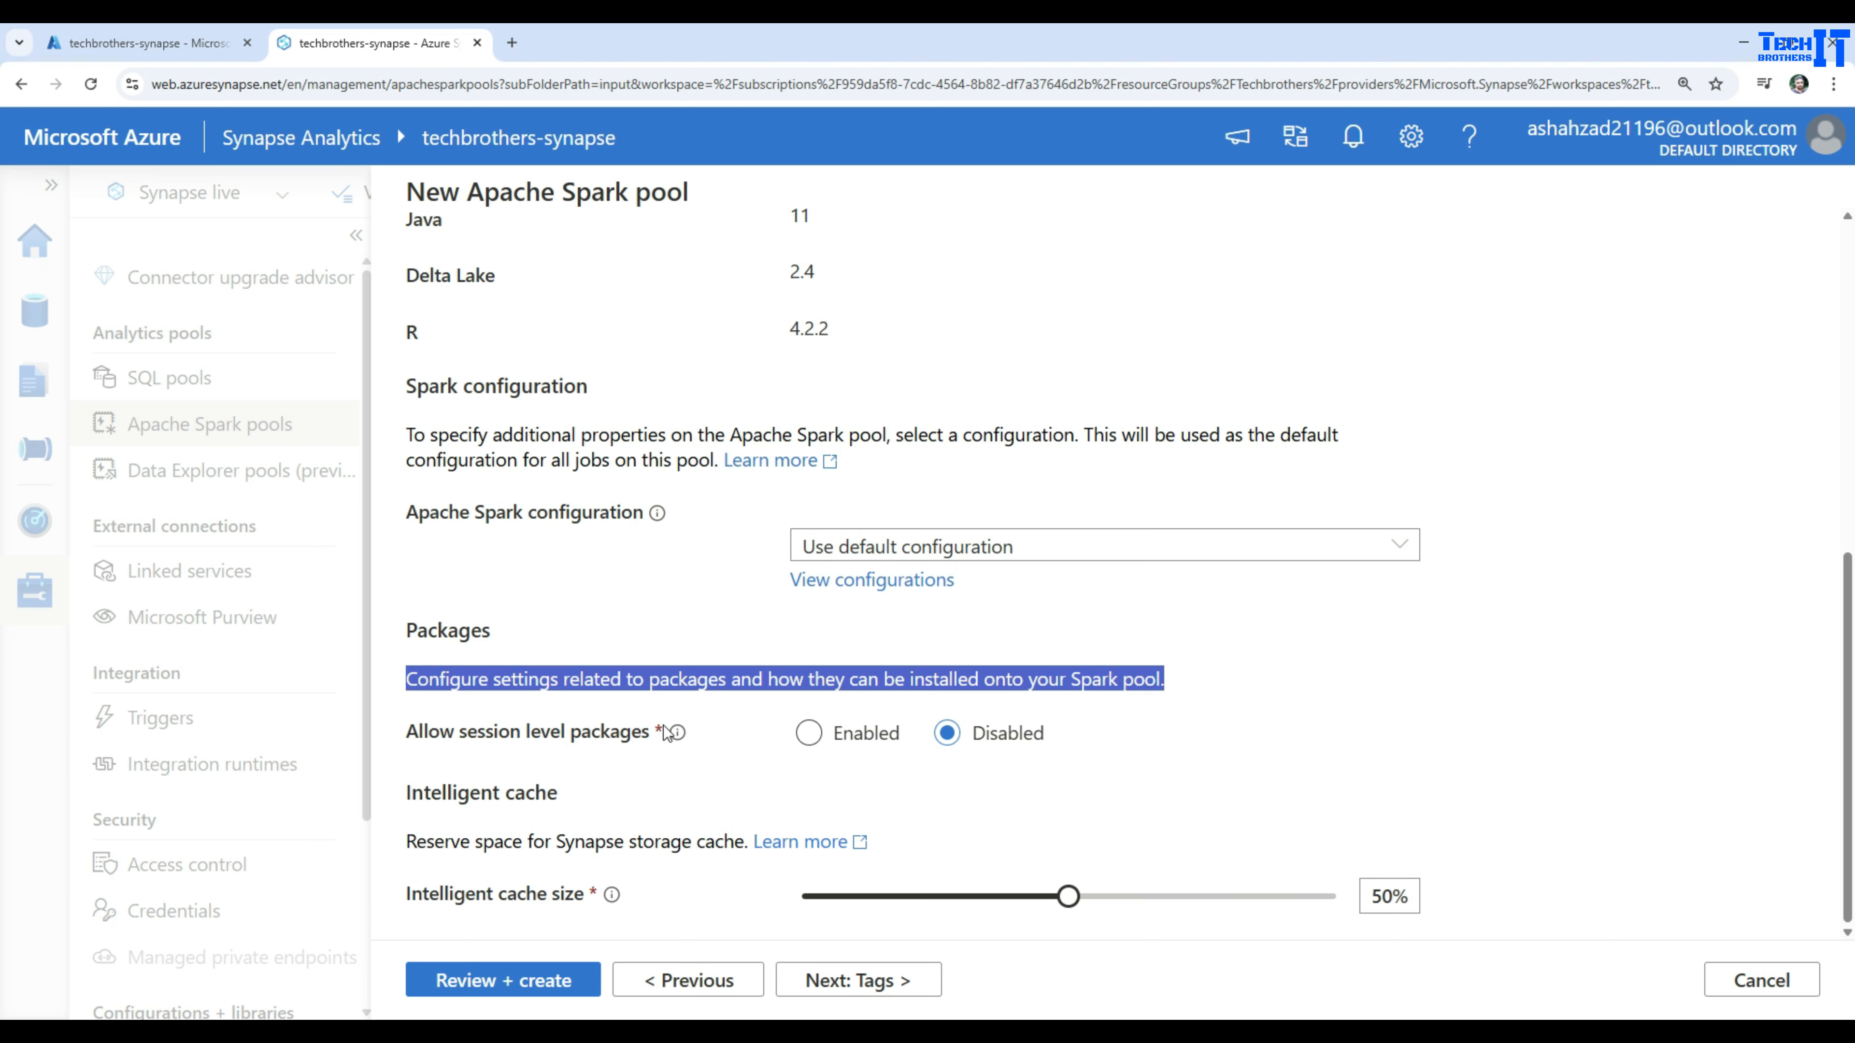
click(809, 732)
click(949, 733)
scroll(669, 603, up, 5)
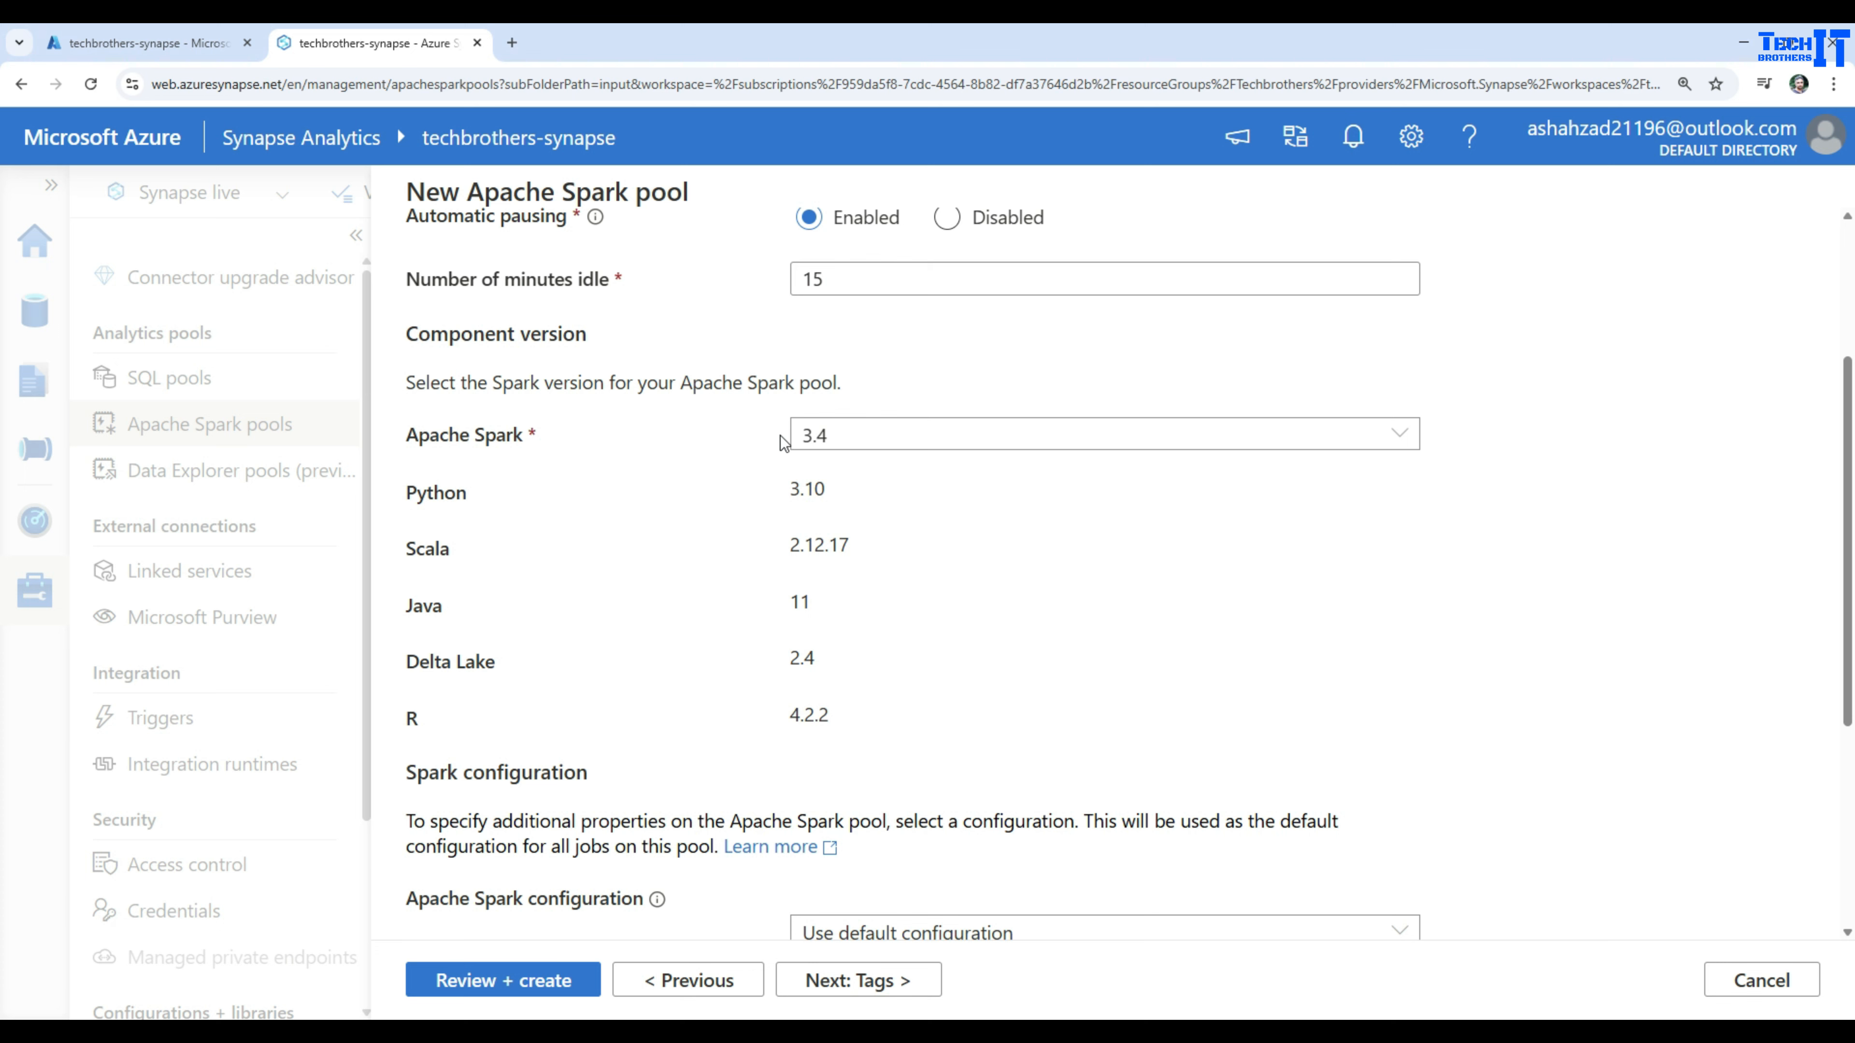
scroll(640, 548, down, 5)
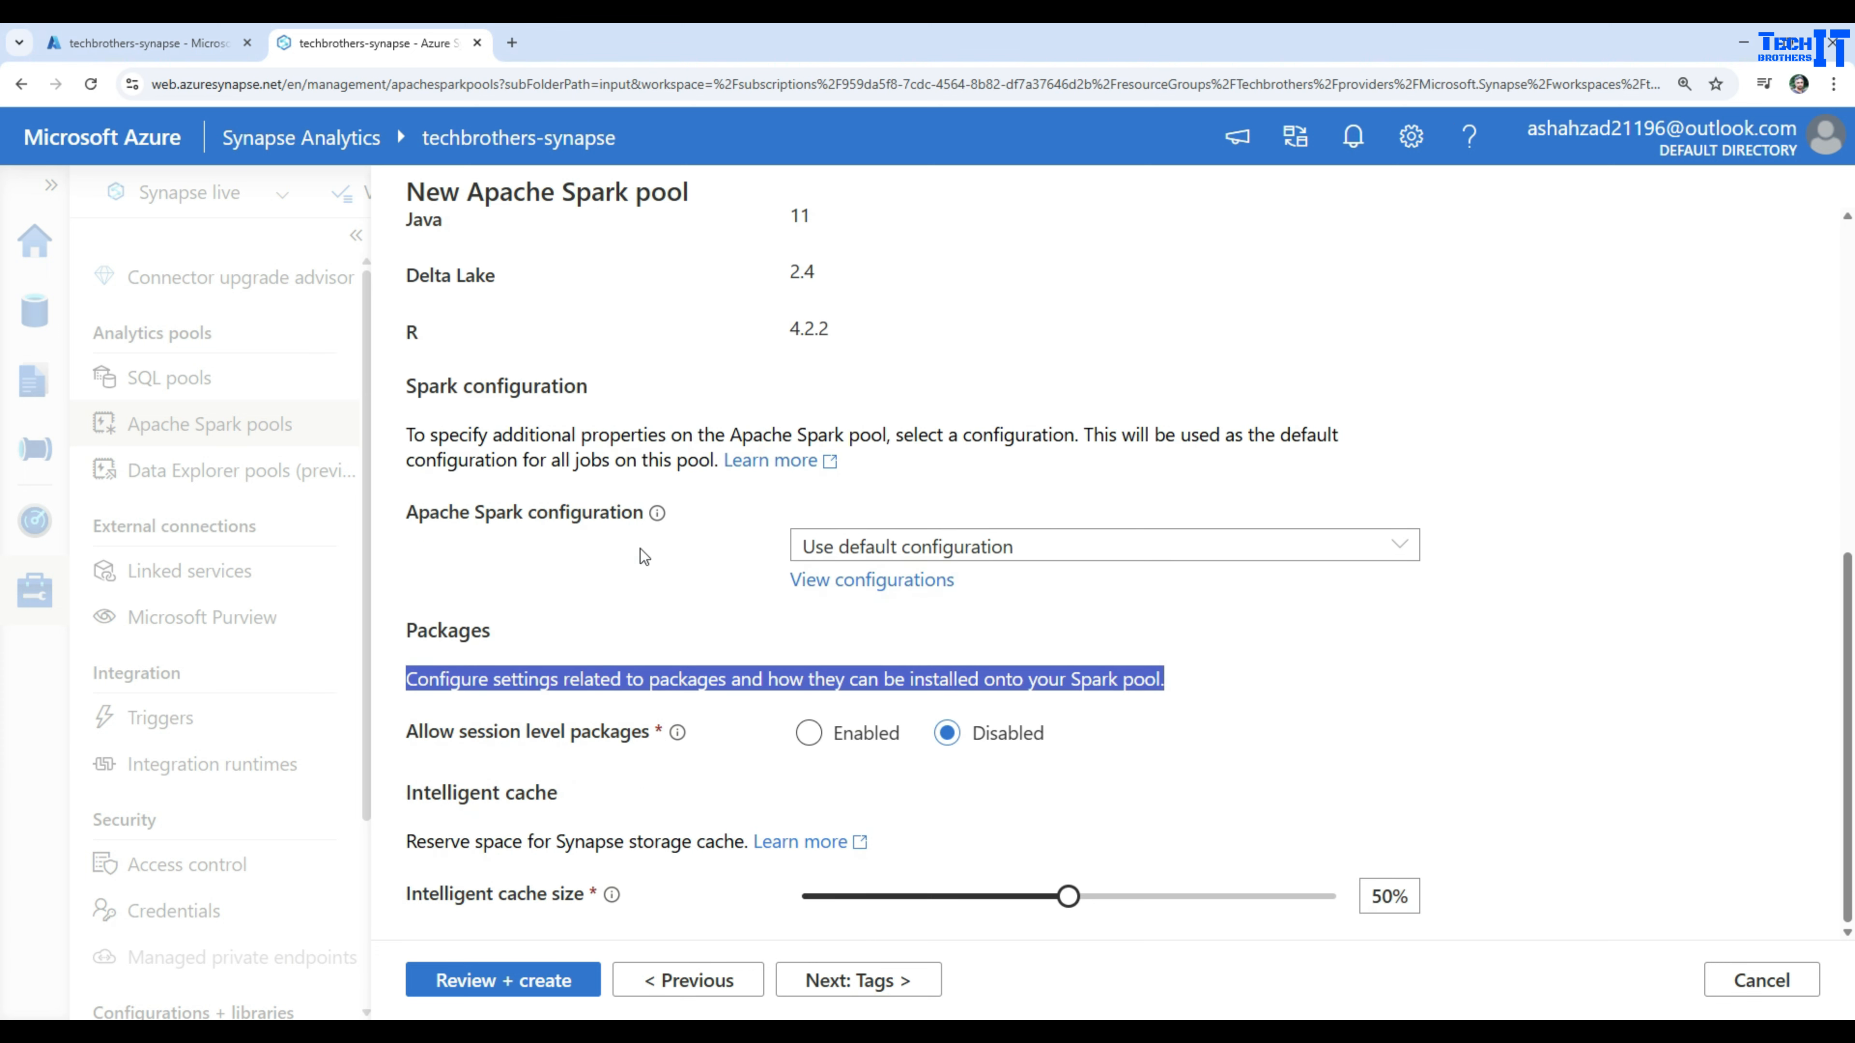
click(695, 627)
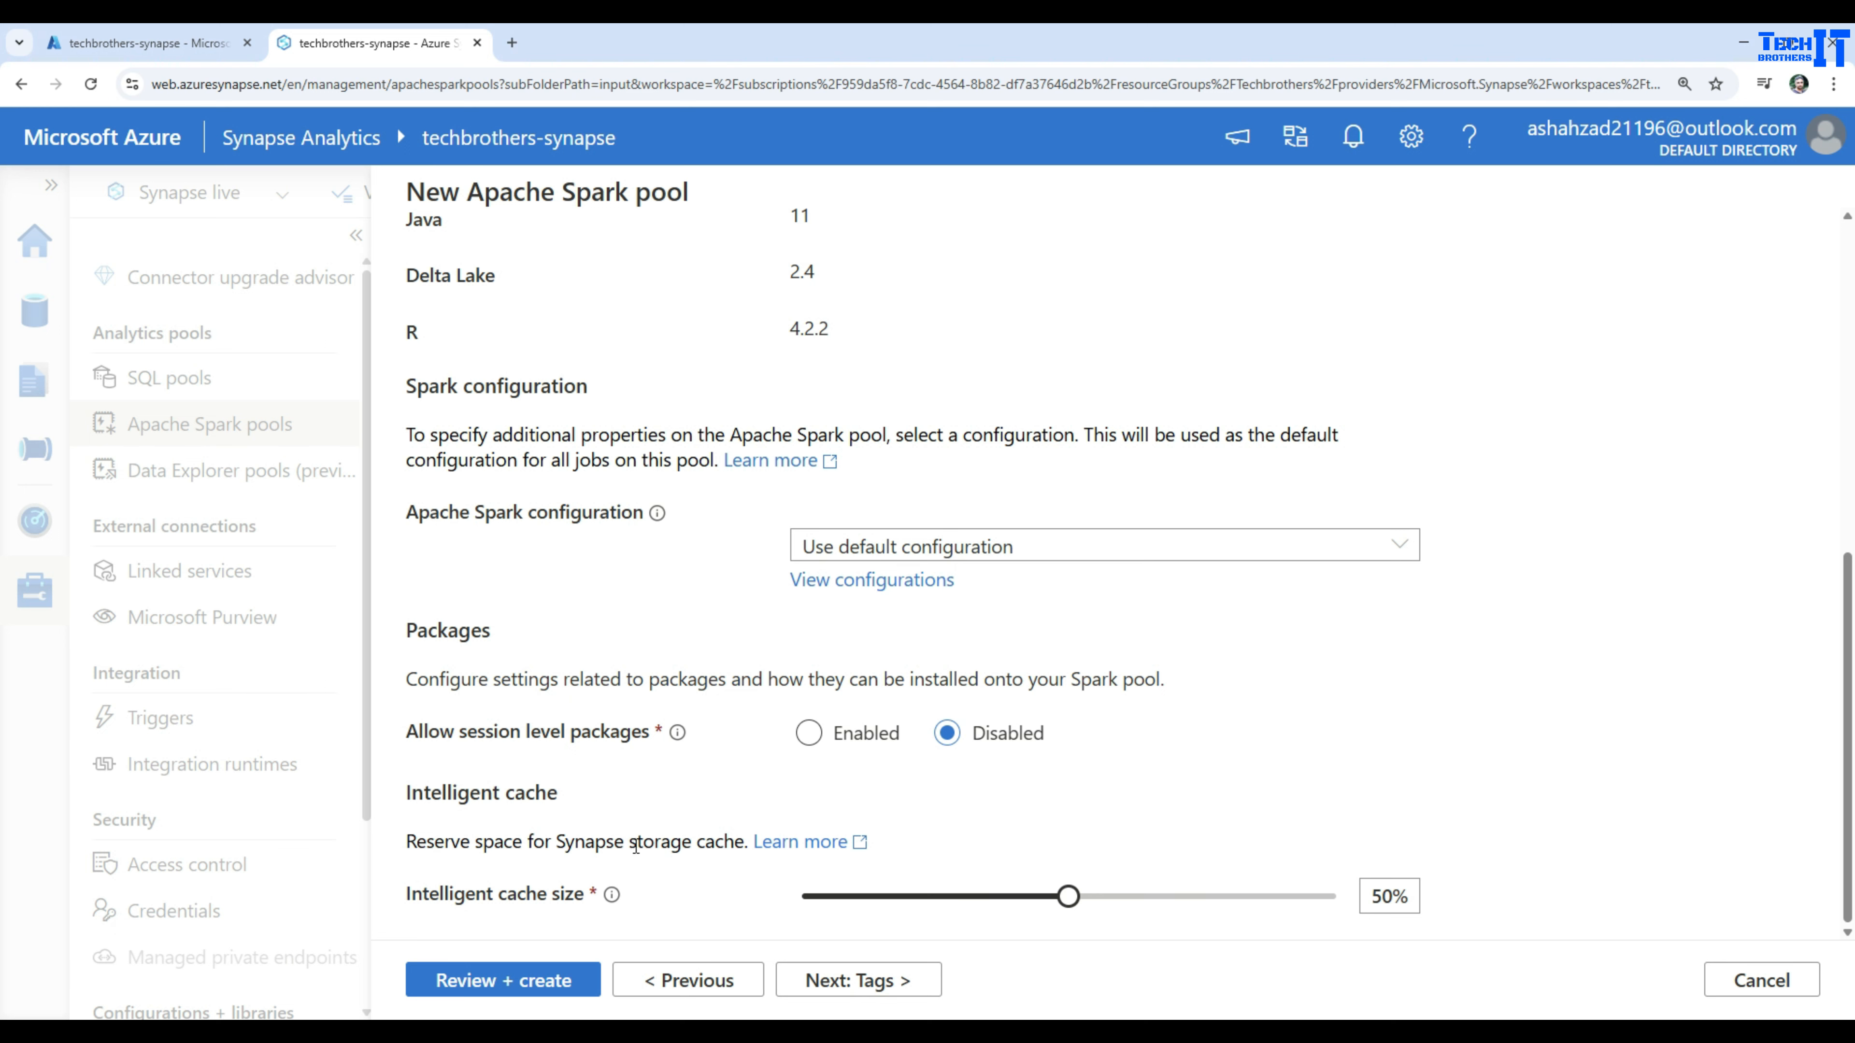
mouse_move(613, 897)
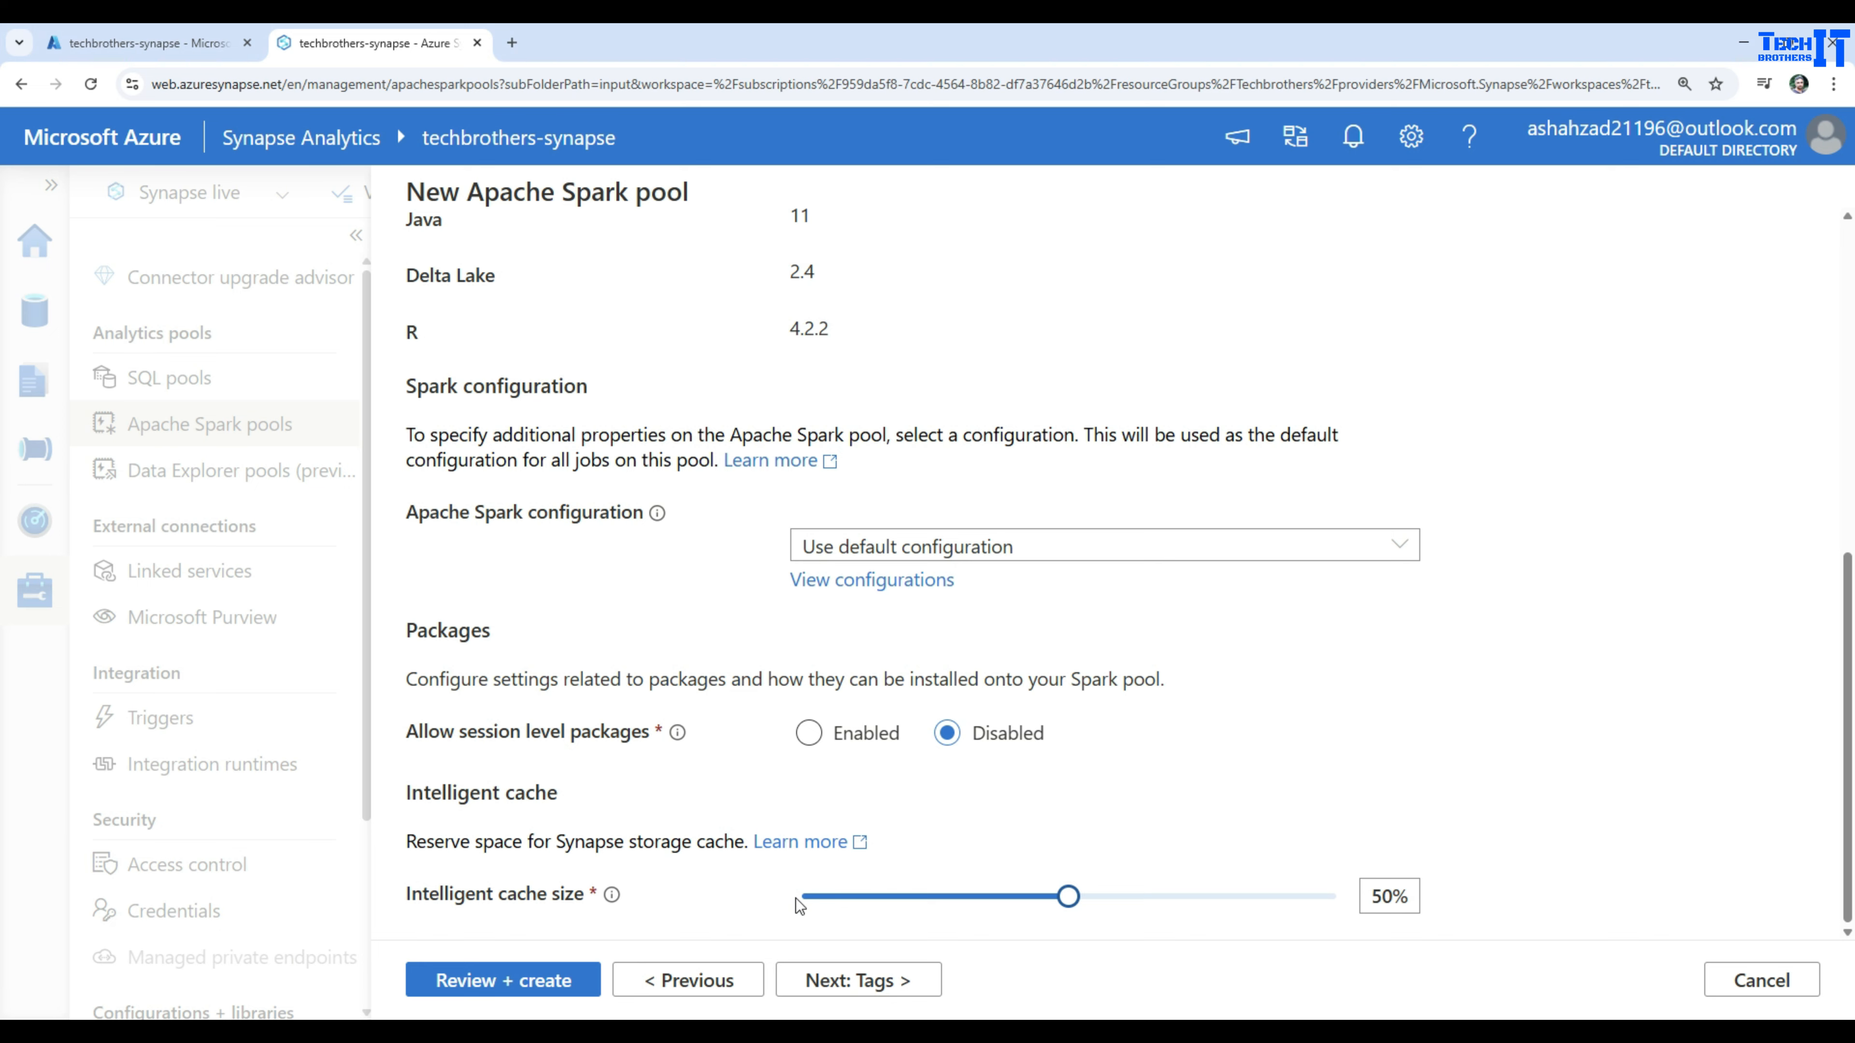
Step: Review the new pool's settings summary and estimated hourly cost, and create the Apache Spark pool
click(538, 979)
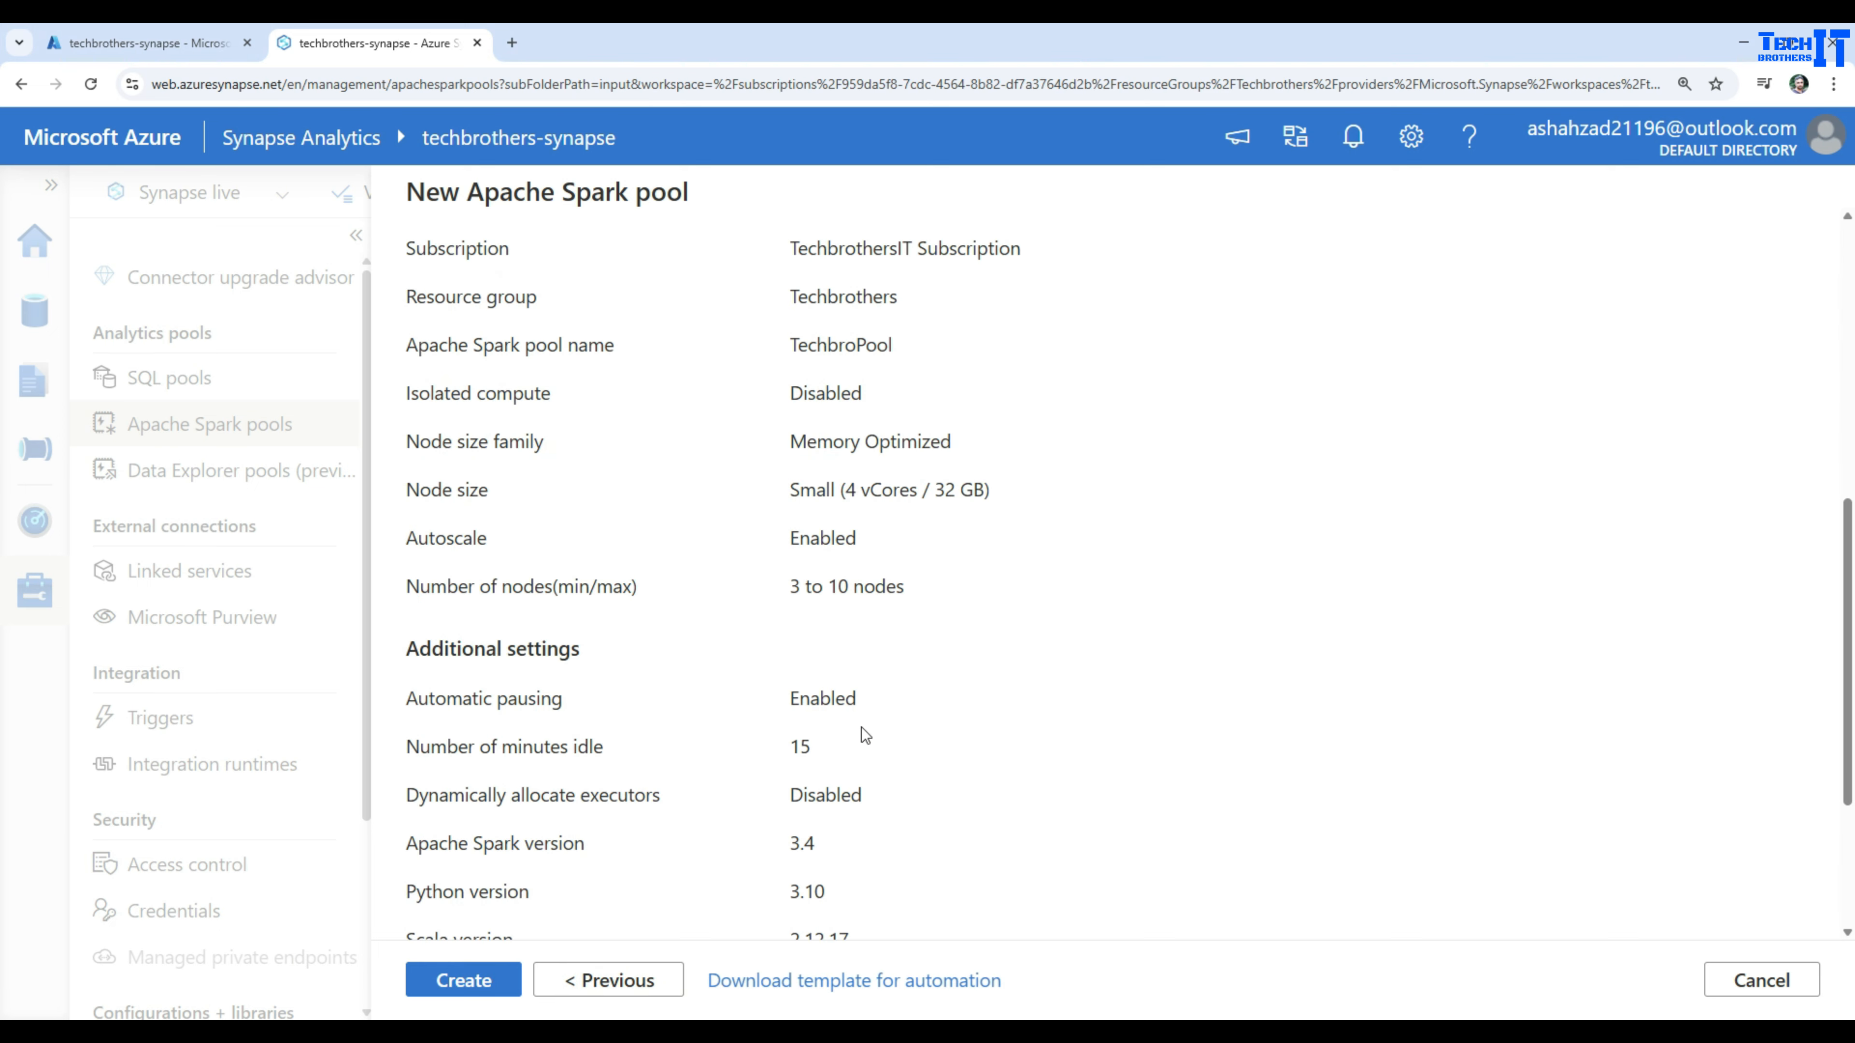
scroll(863, 732, up, 8)
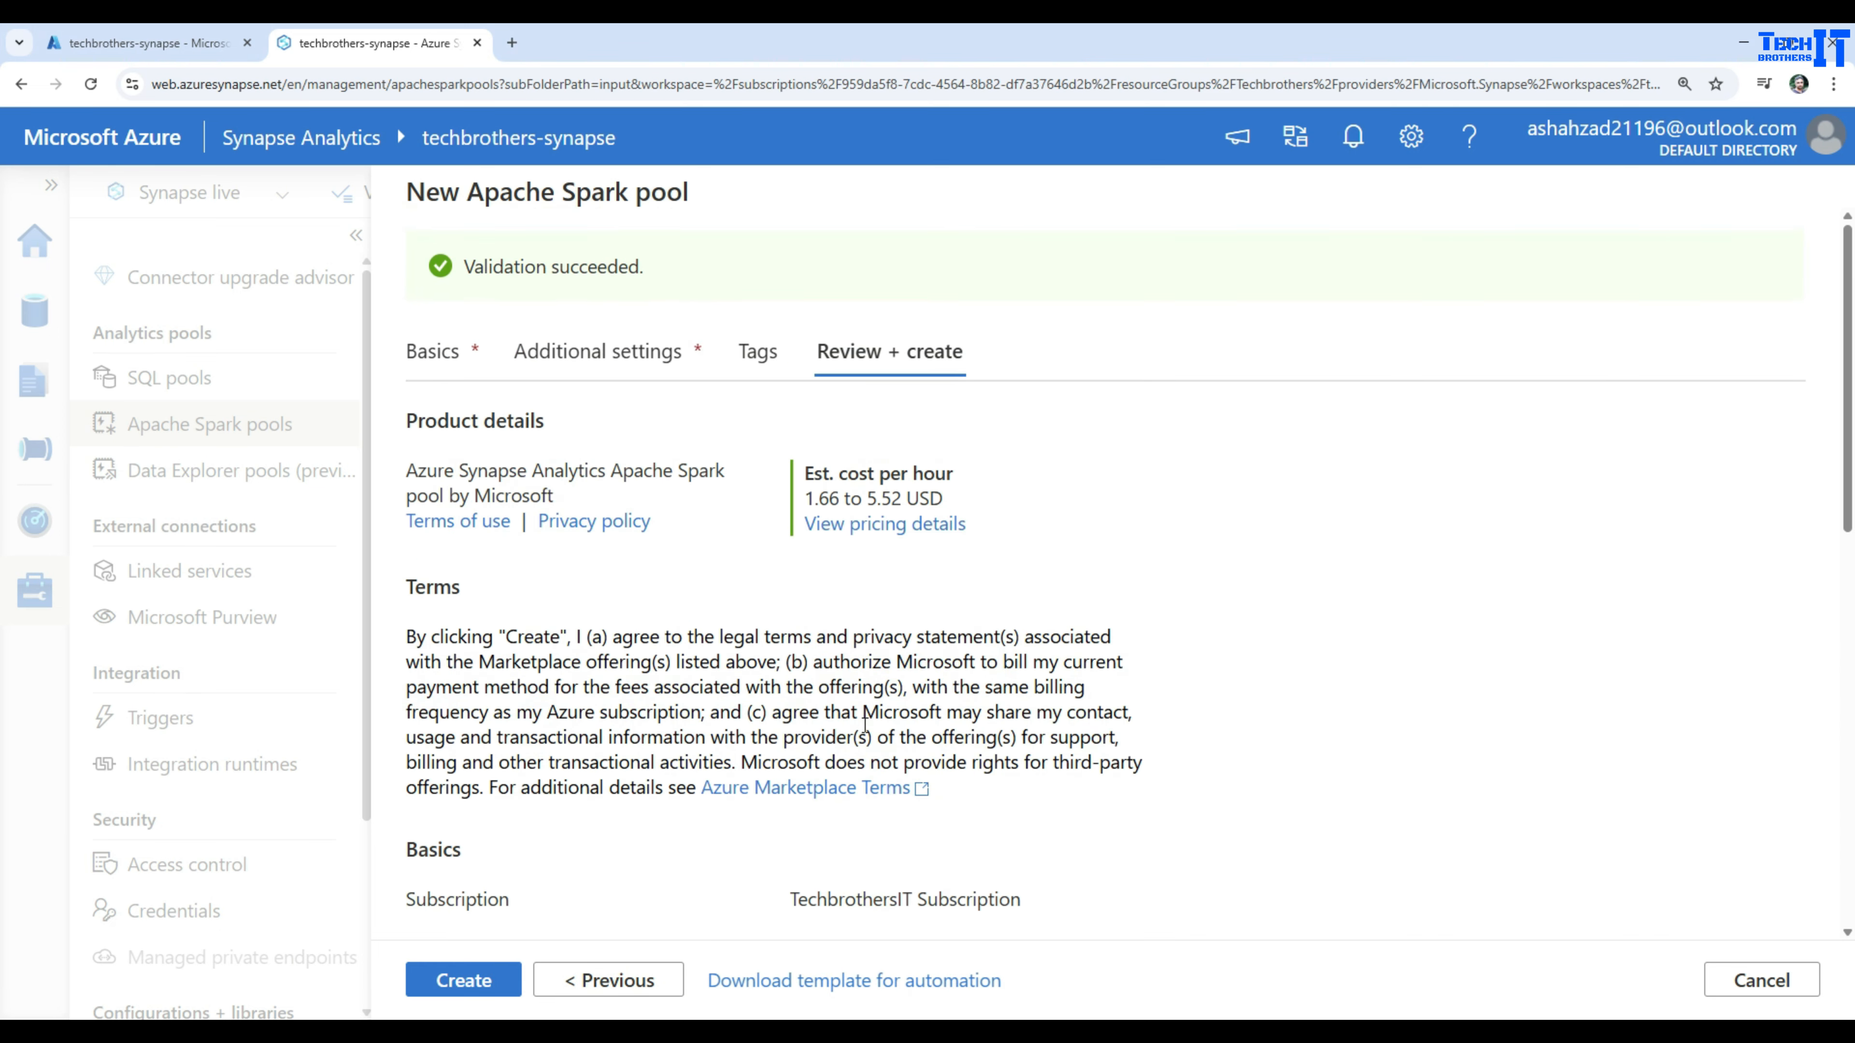
drag(809, 500, 944, 497)
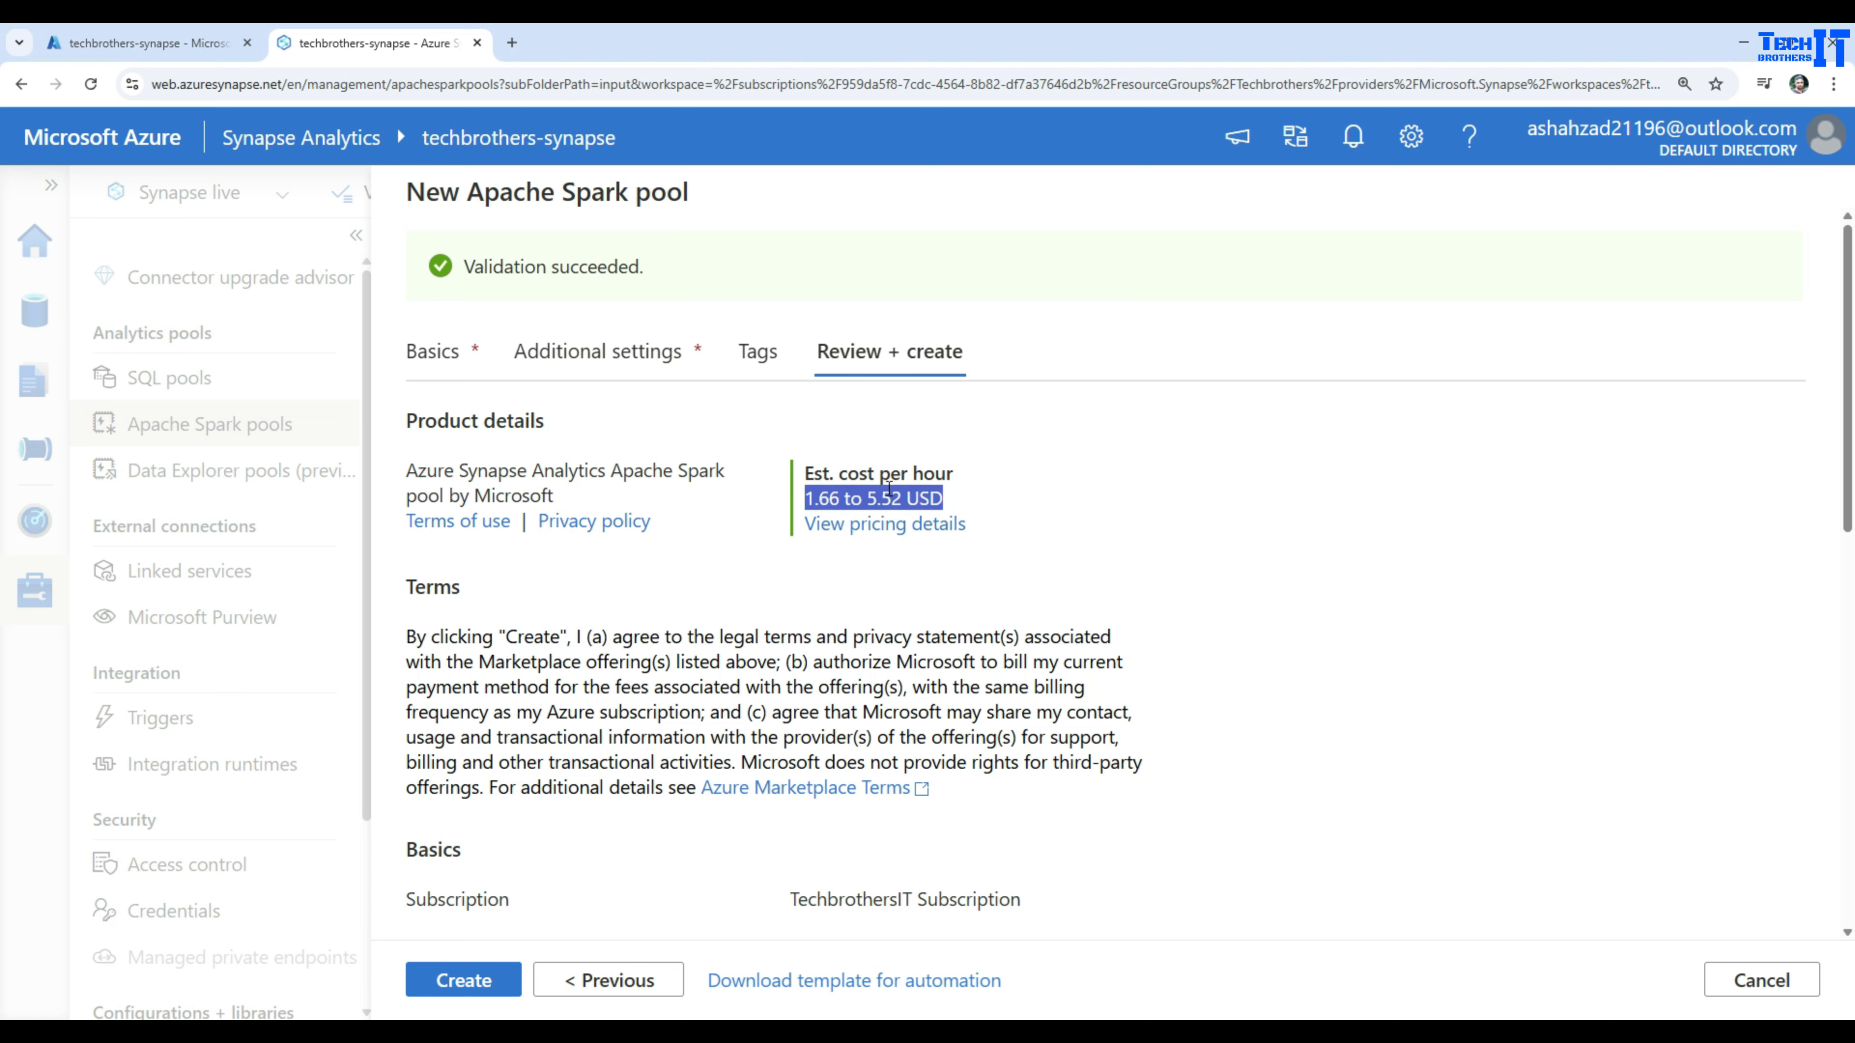
scroll(921, 673, down, 10)
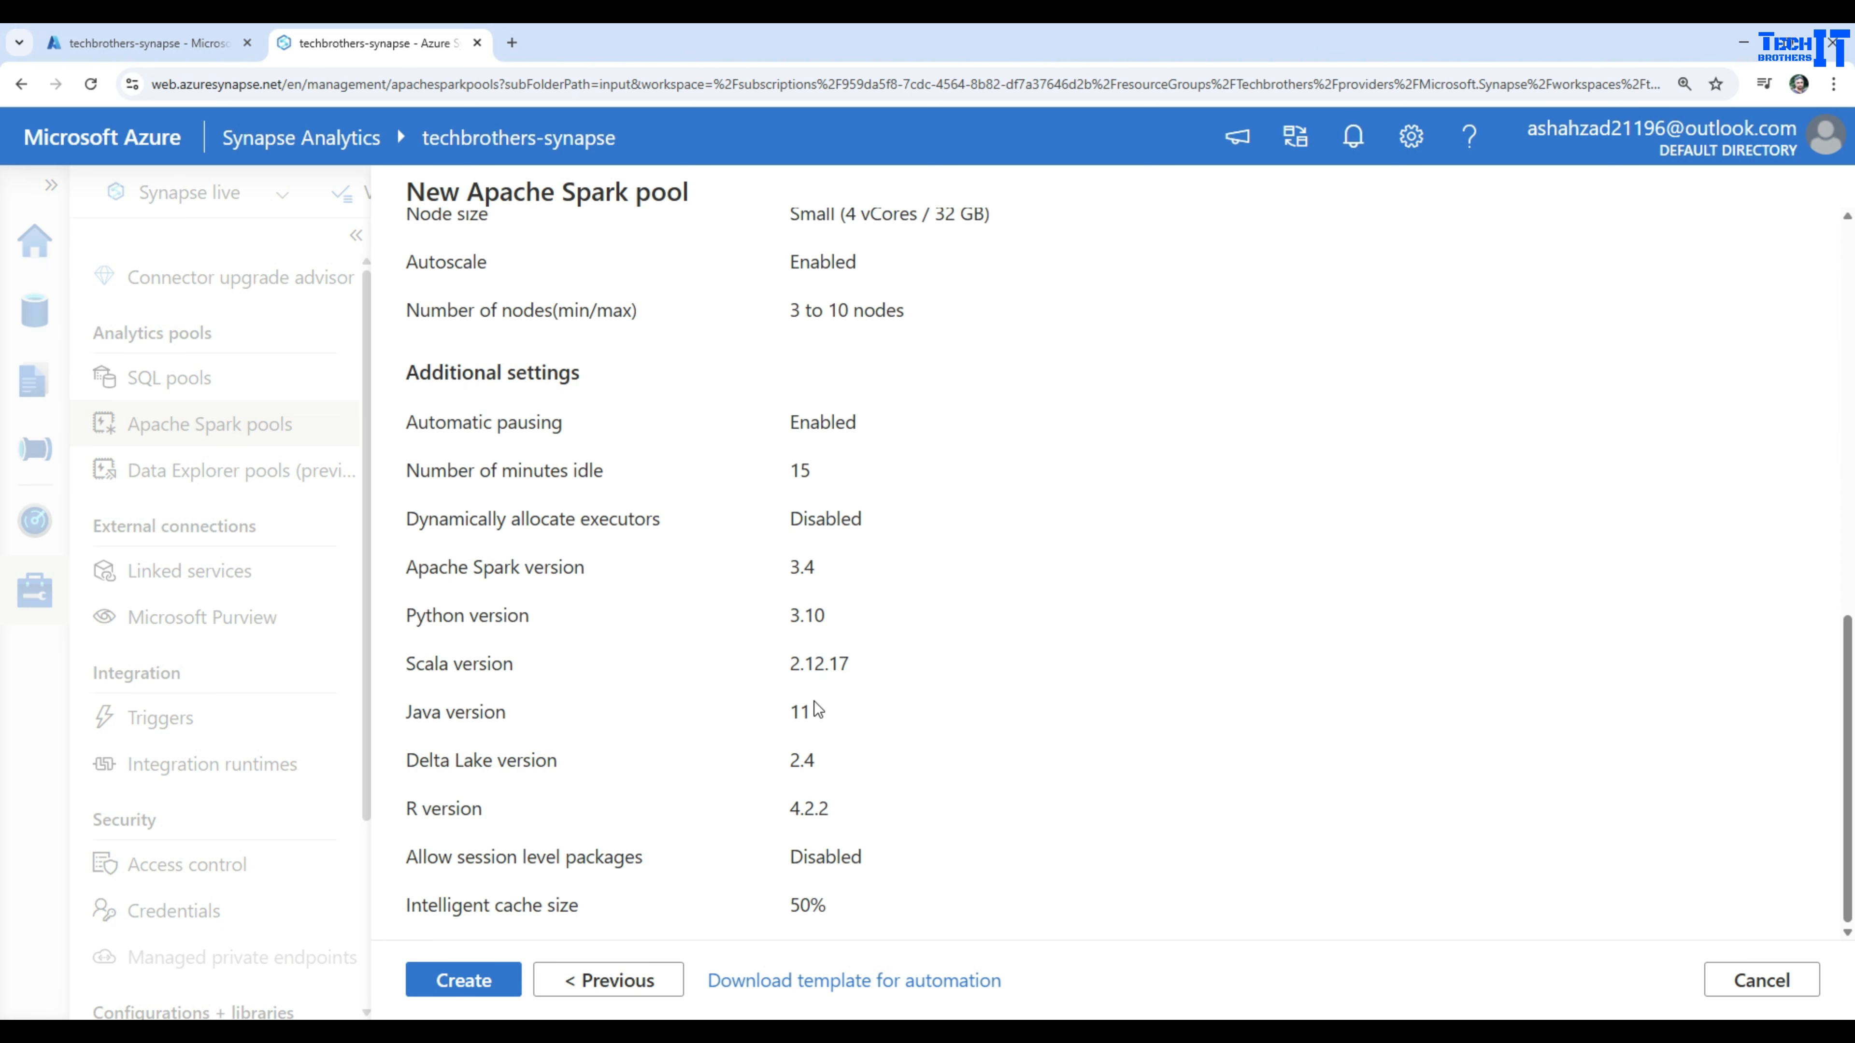
click(464, 979)
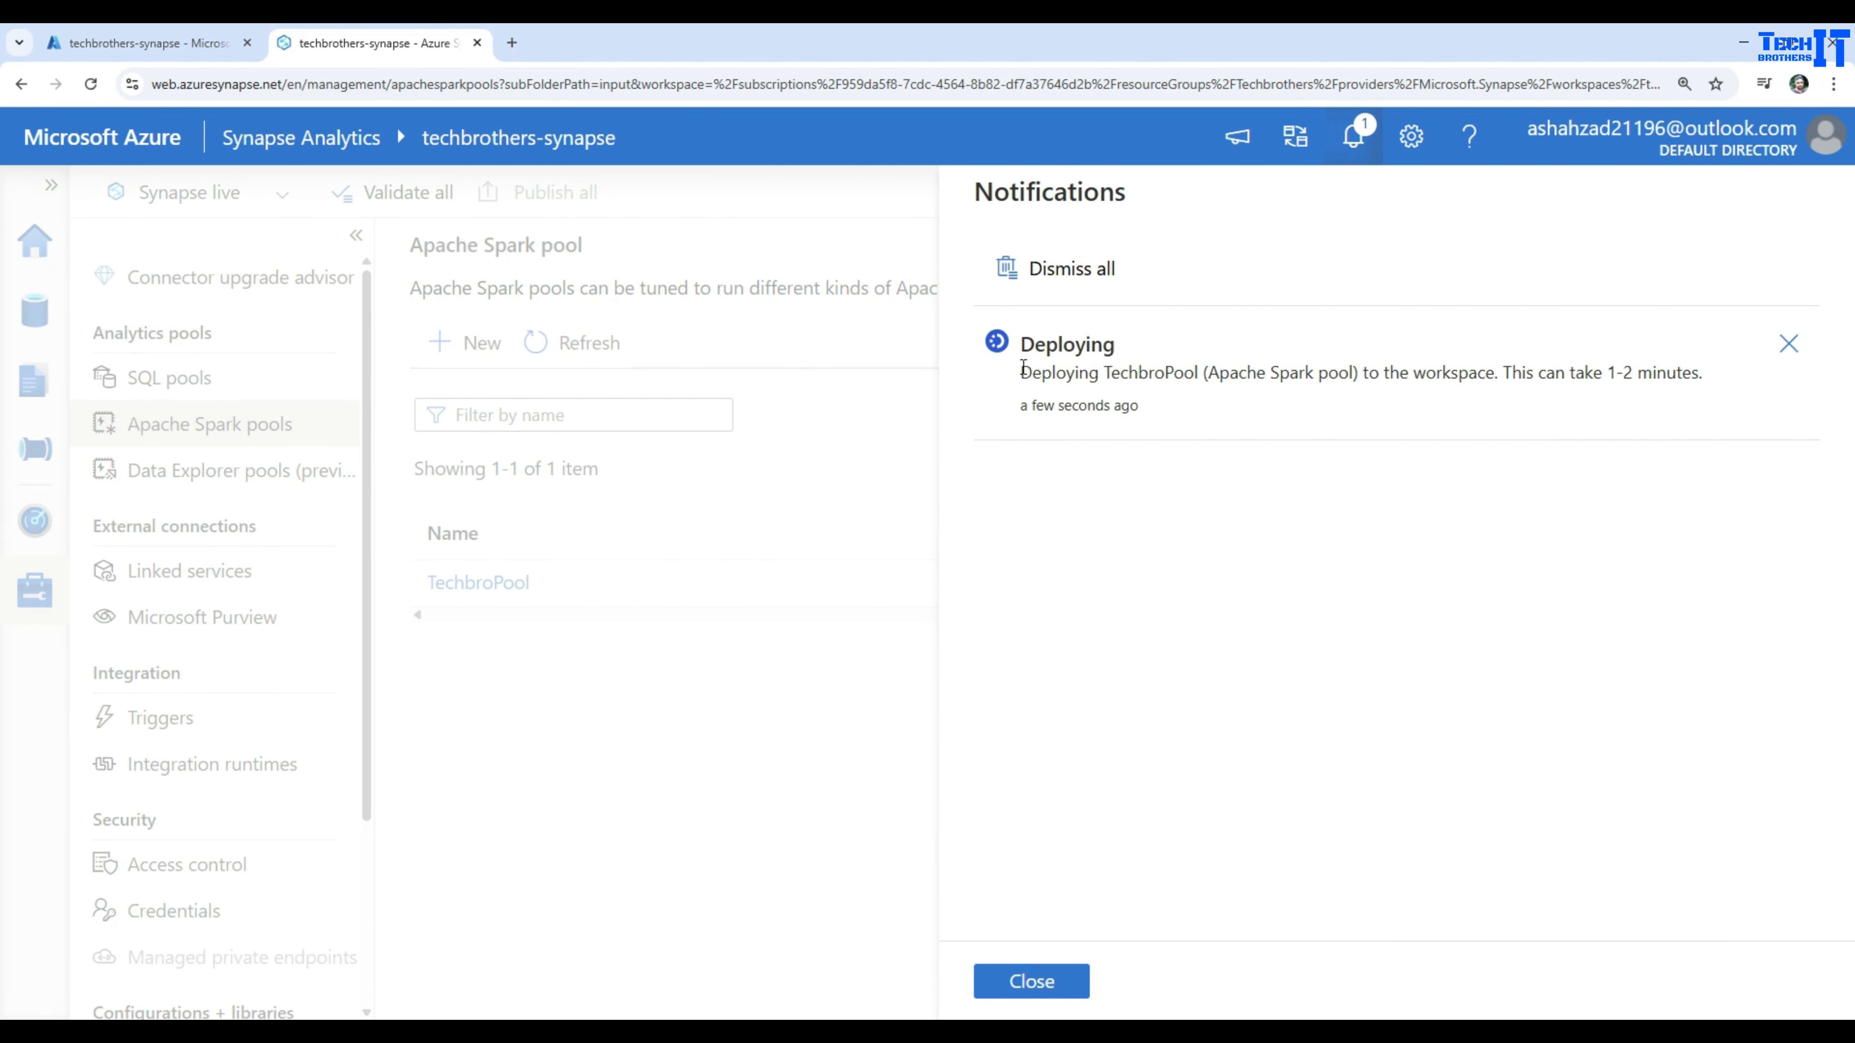
Step: Read the TechbroPool deployment notification and close the notifications
drag(1021, 372, 1204, 369)
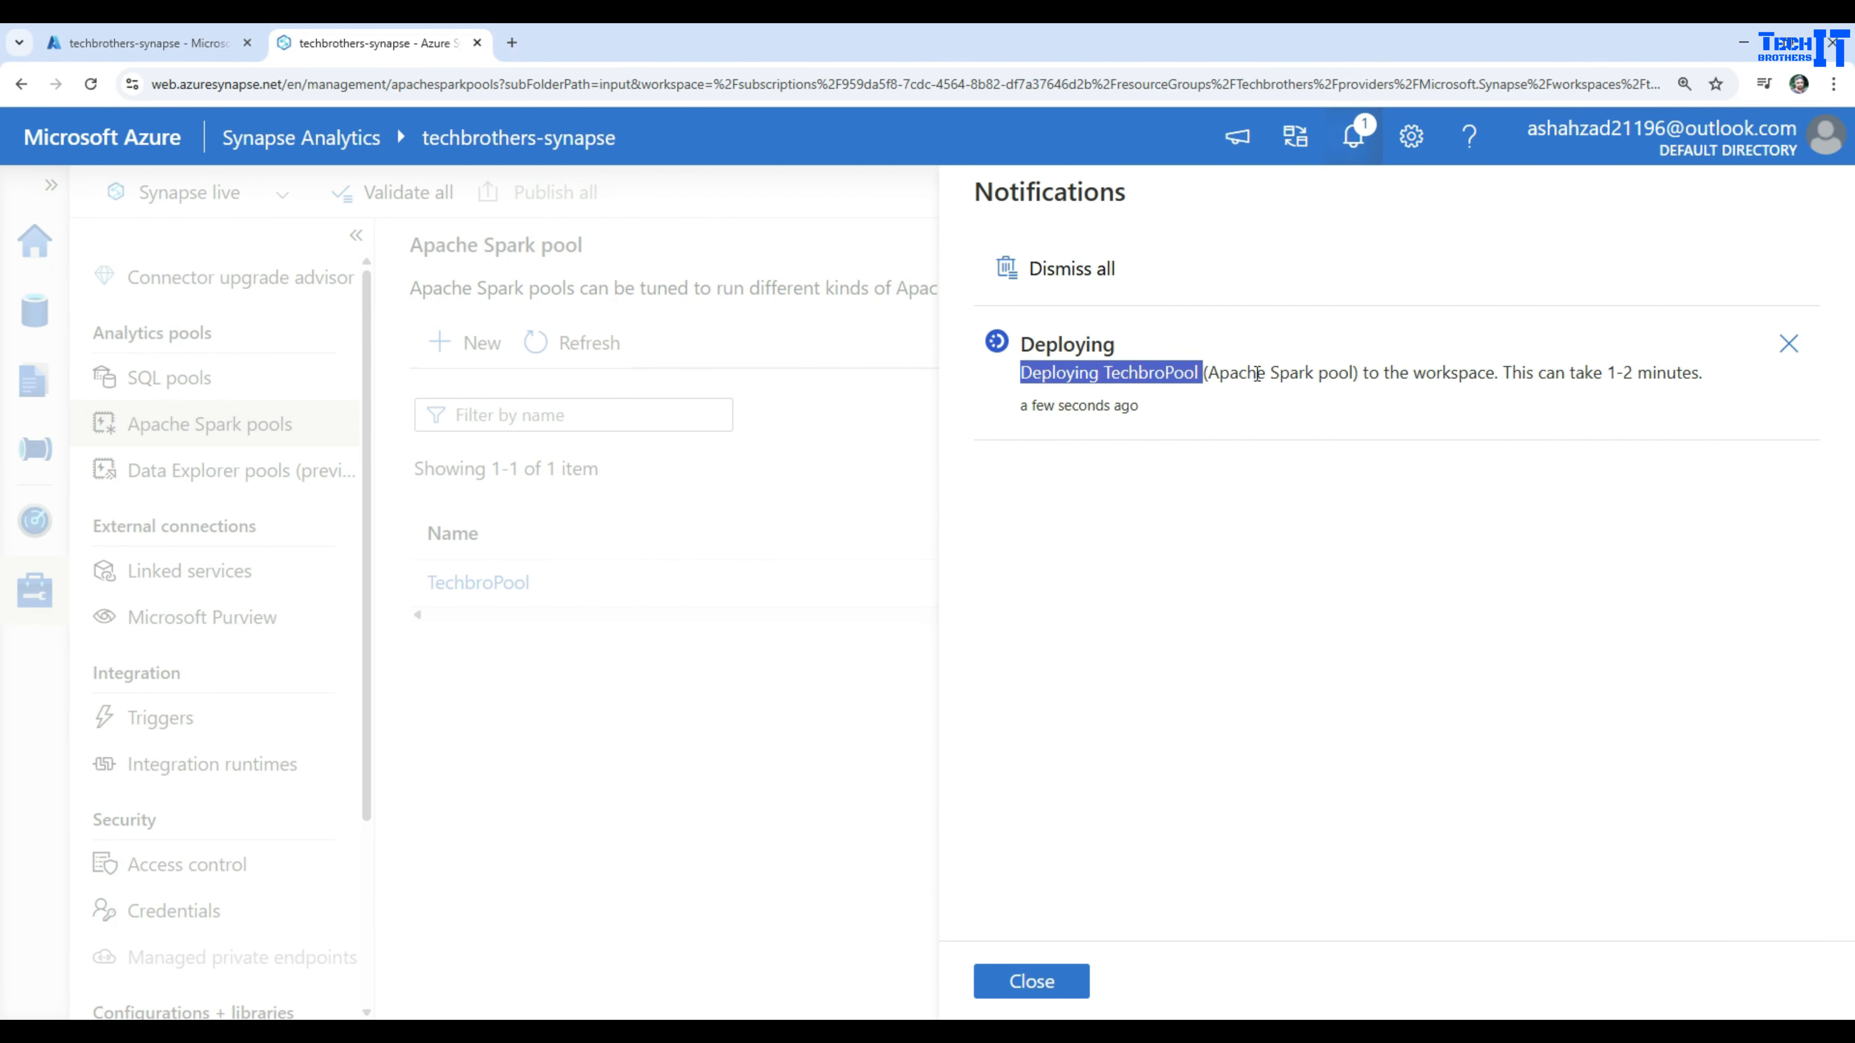
click(1358, 371)
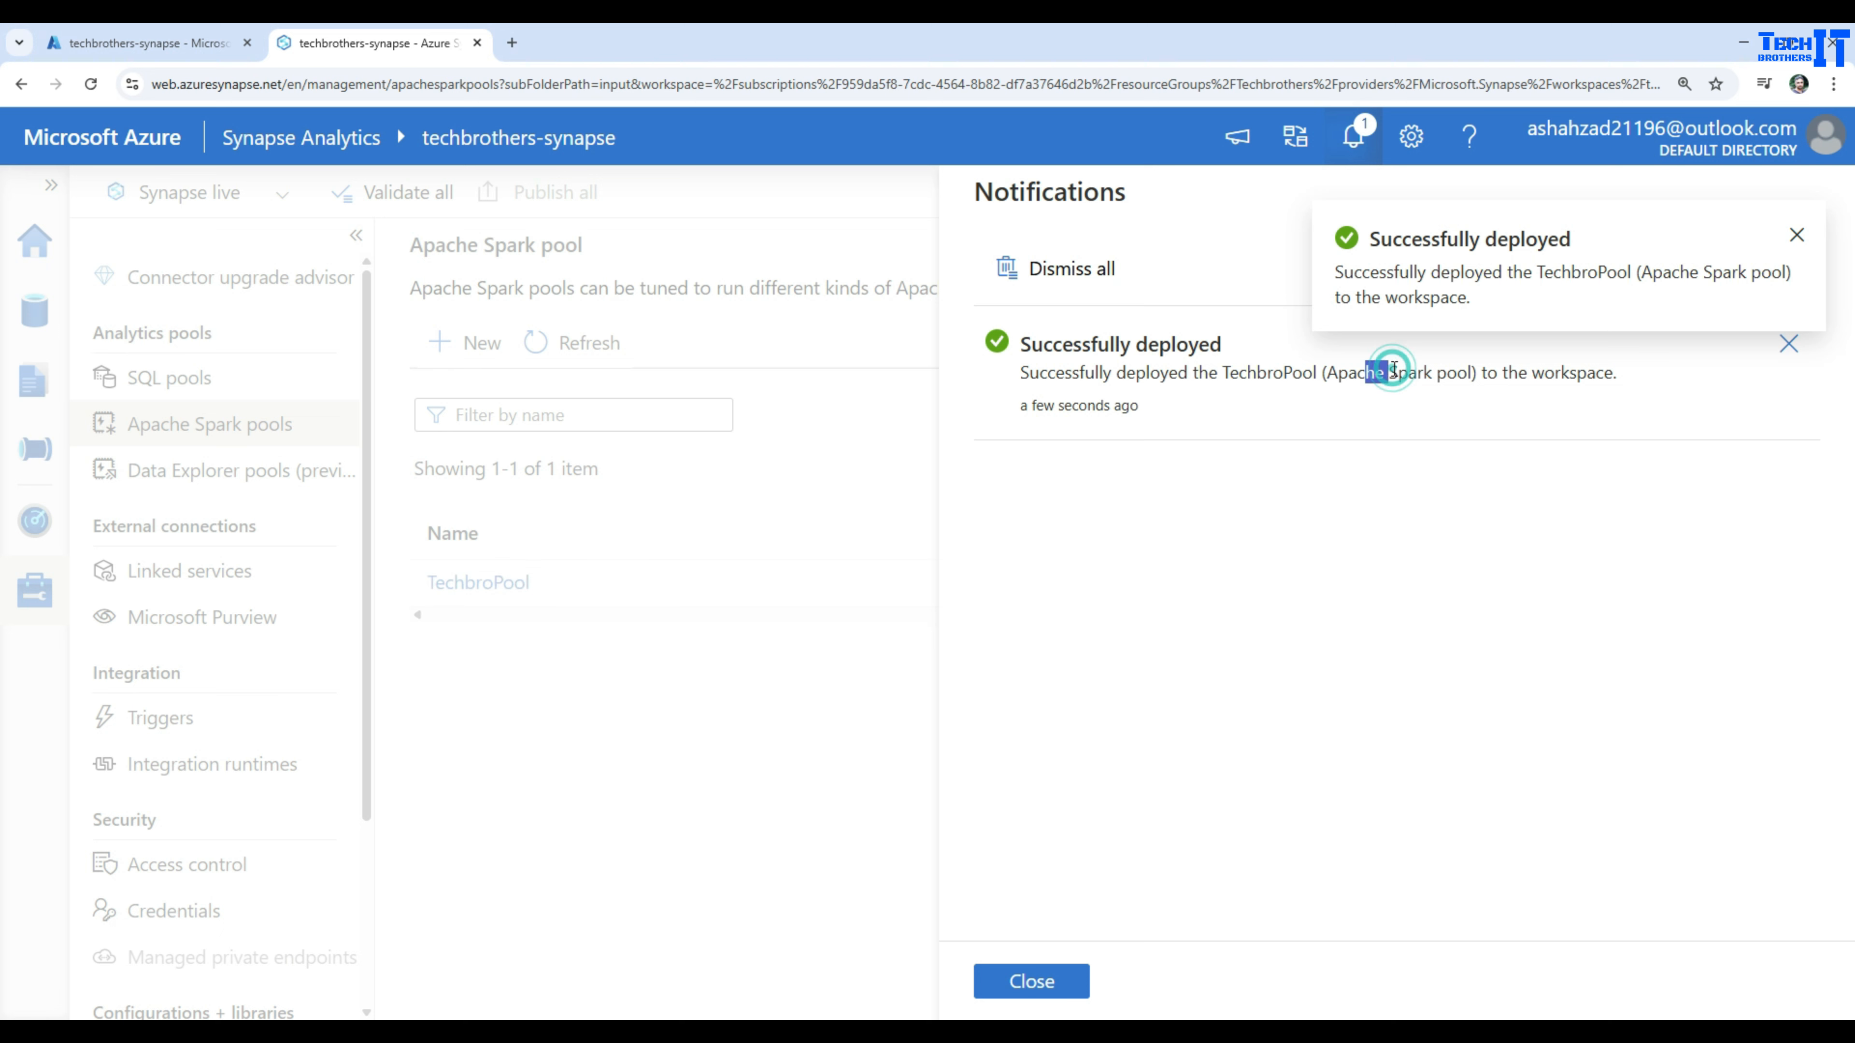
drag(1333, 371, 1627, 377)
click(1349, 379)
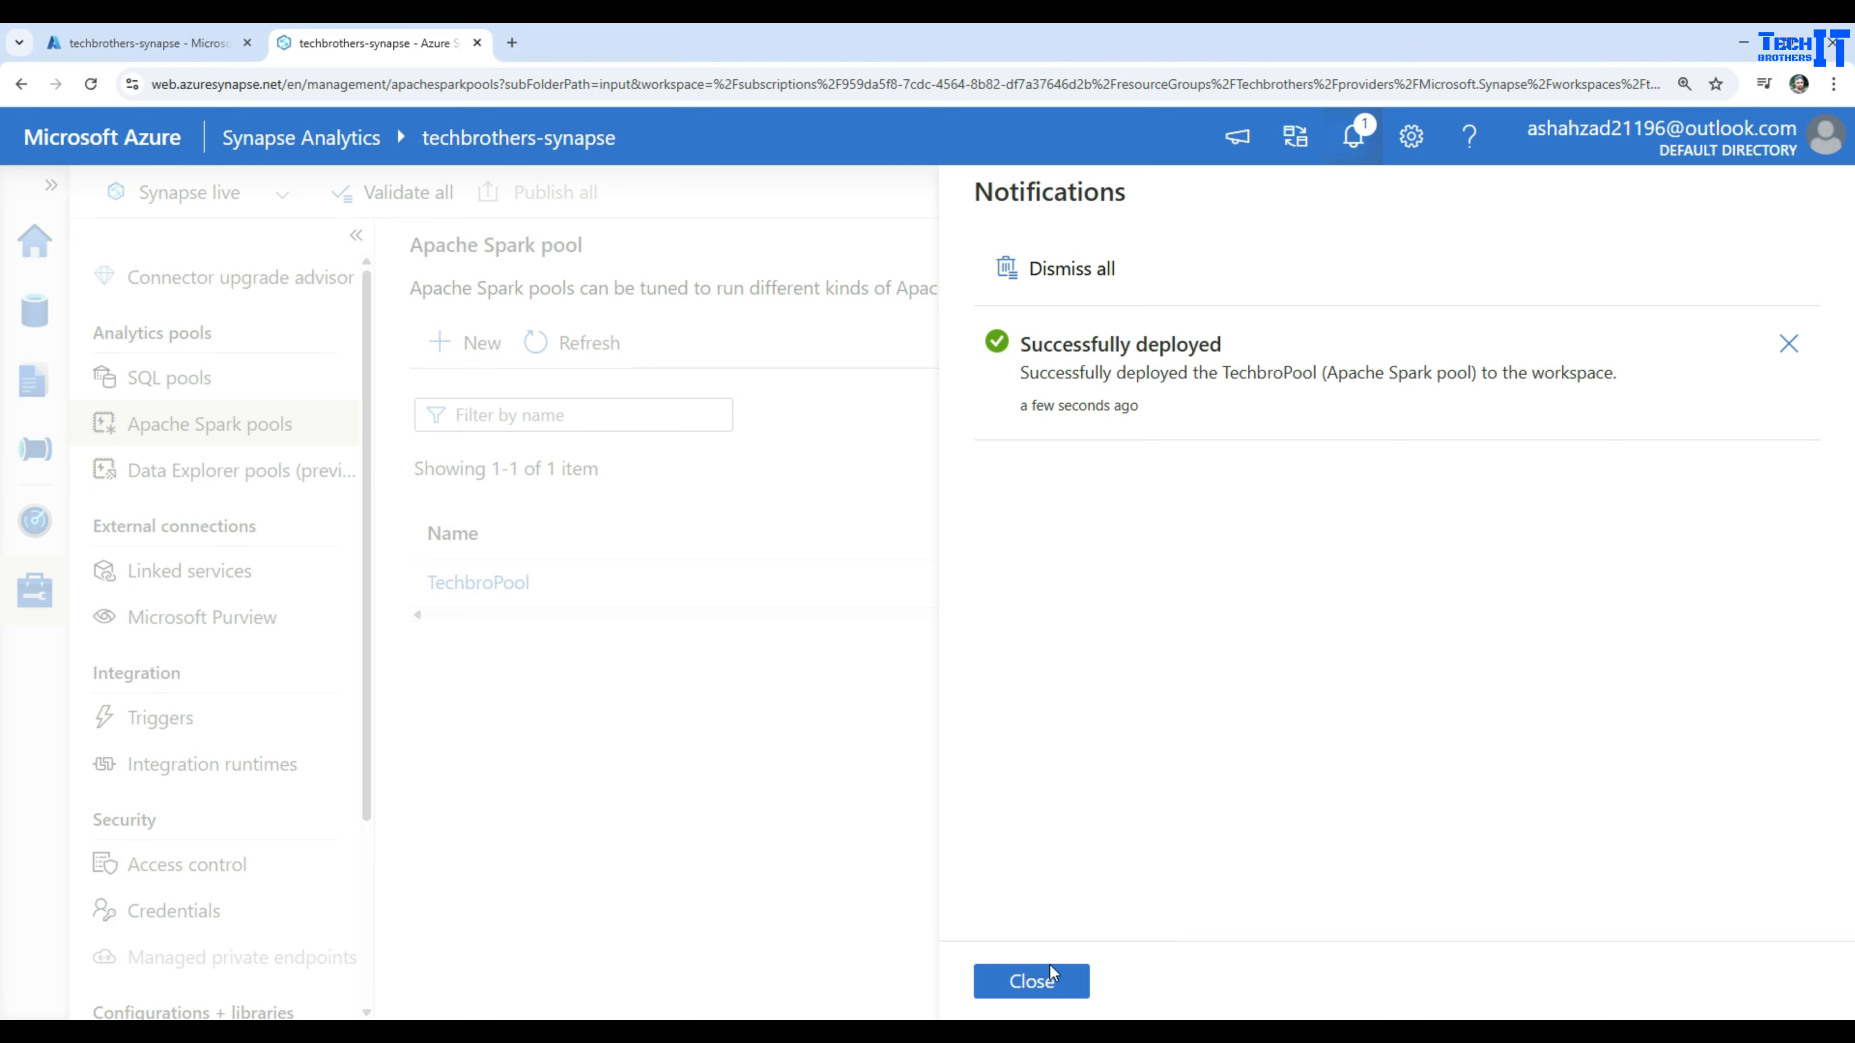
click(1044, 980)
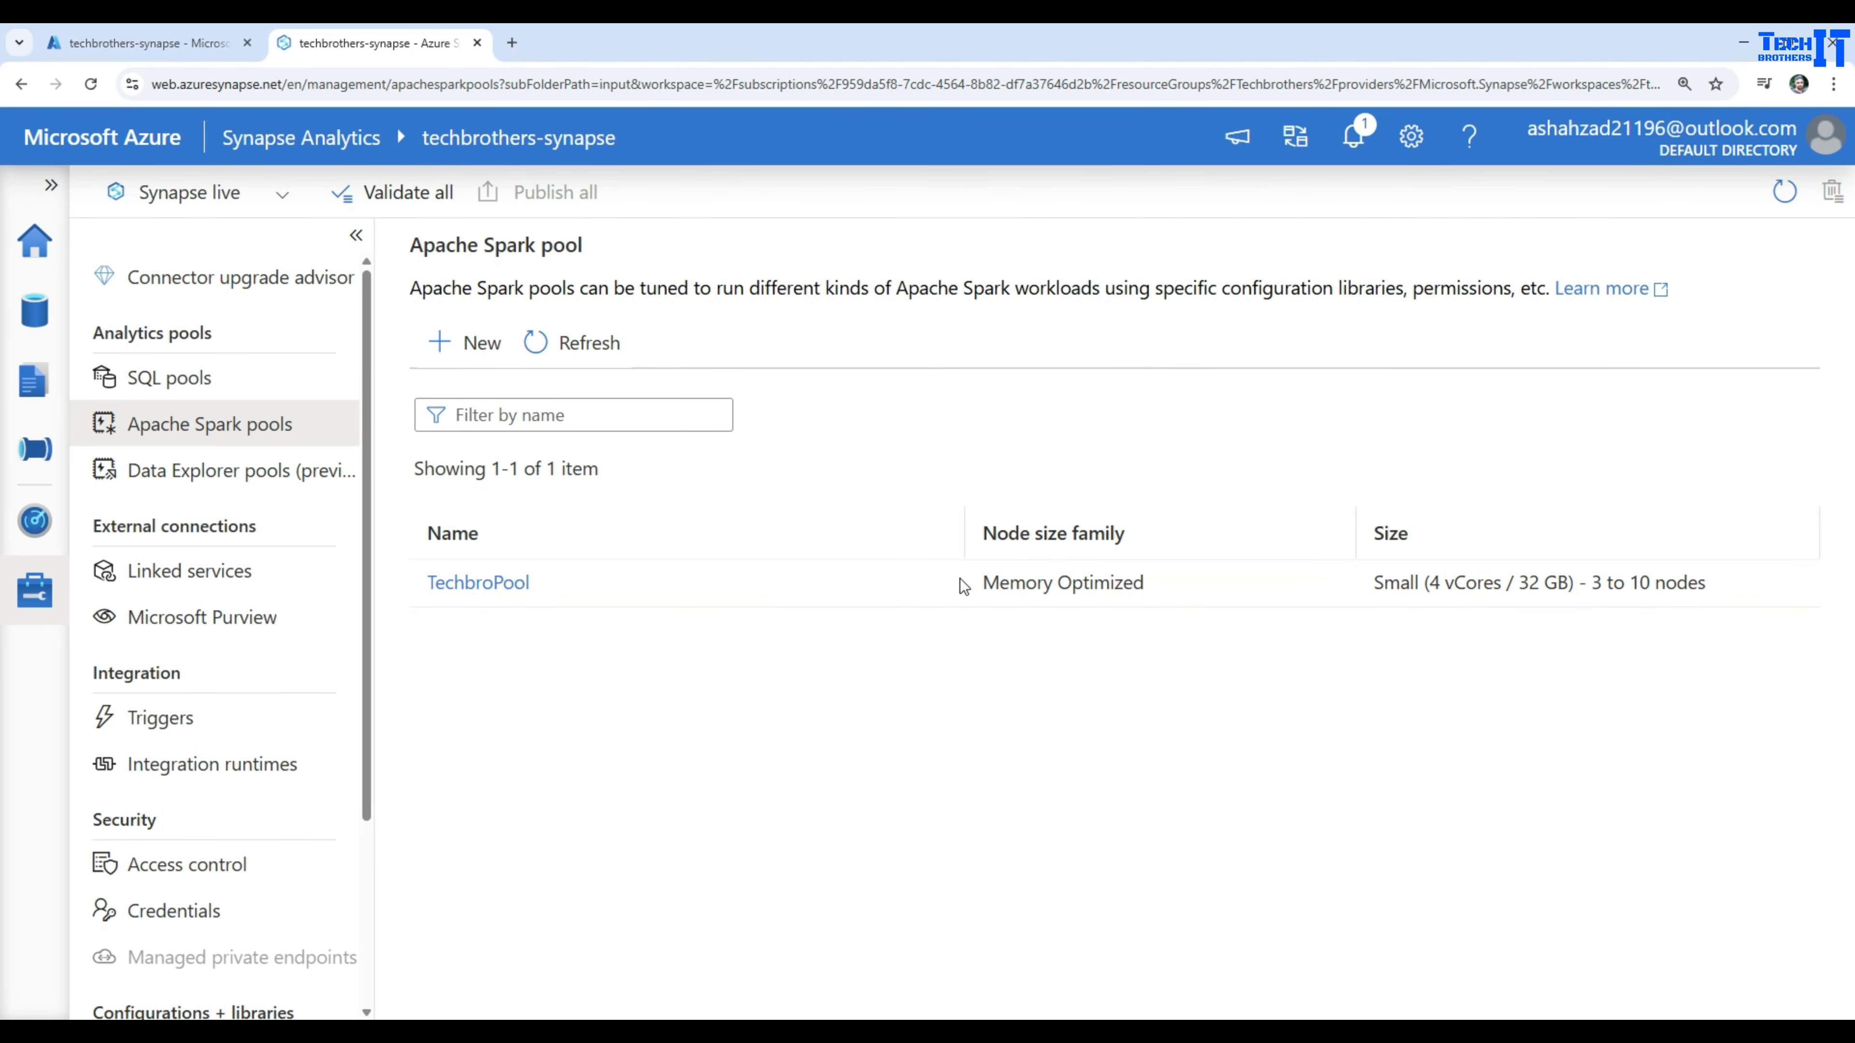
Step: Try scaling TechbroPool to Medium (8 vCores / 64 GB) nodes with a maximum of 12 nodes, and discard the changes
click(940, 589)
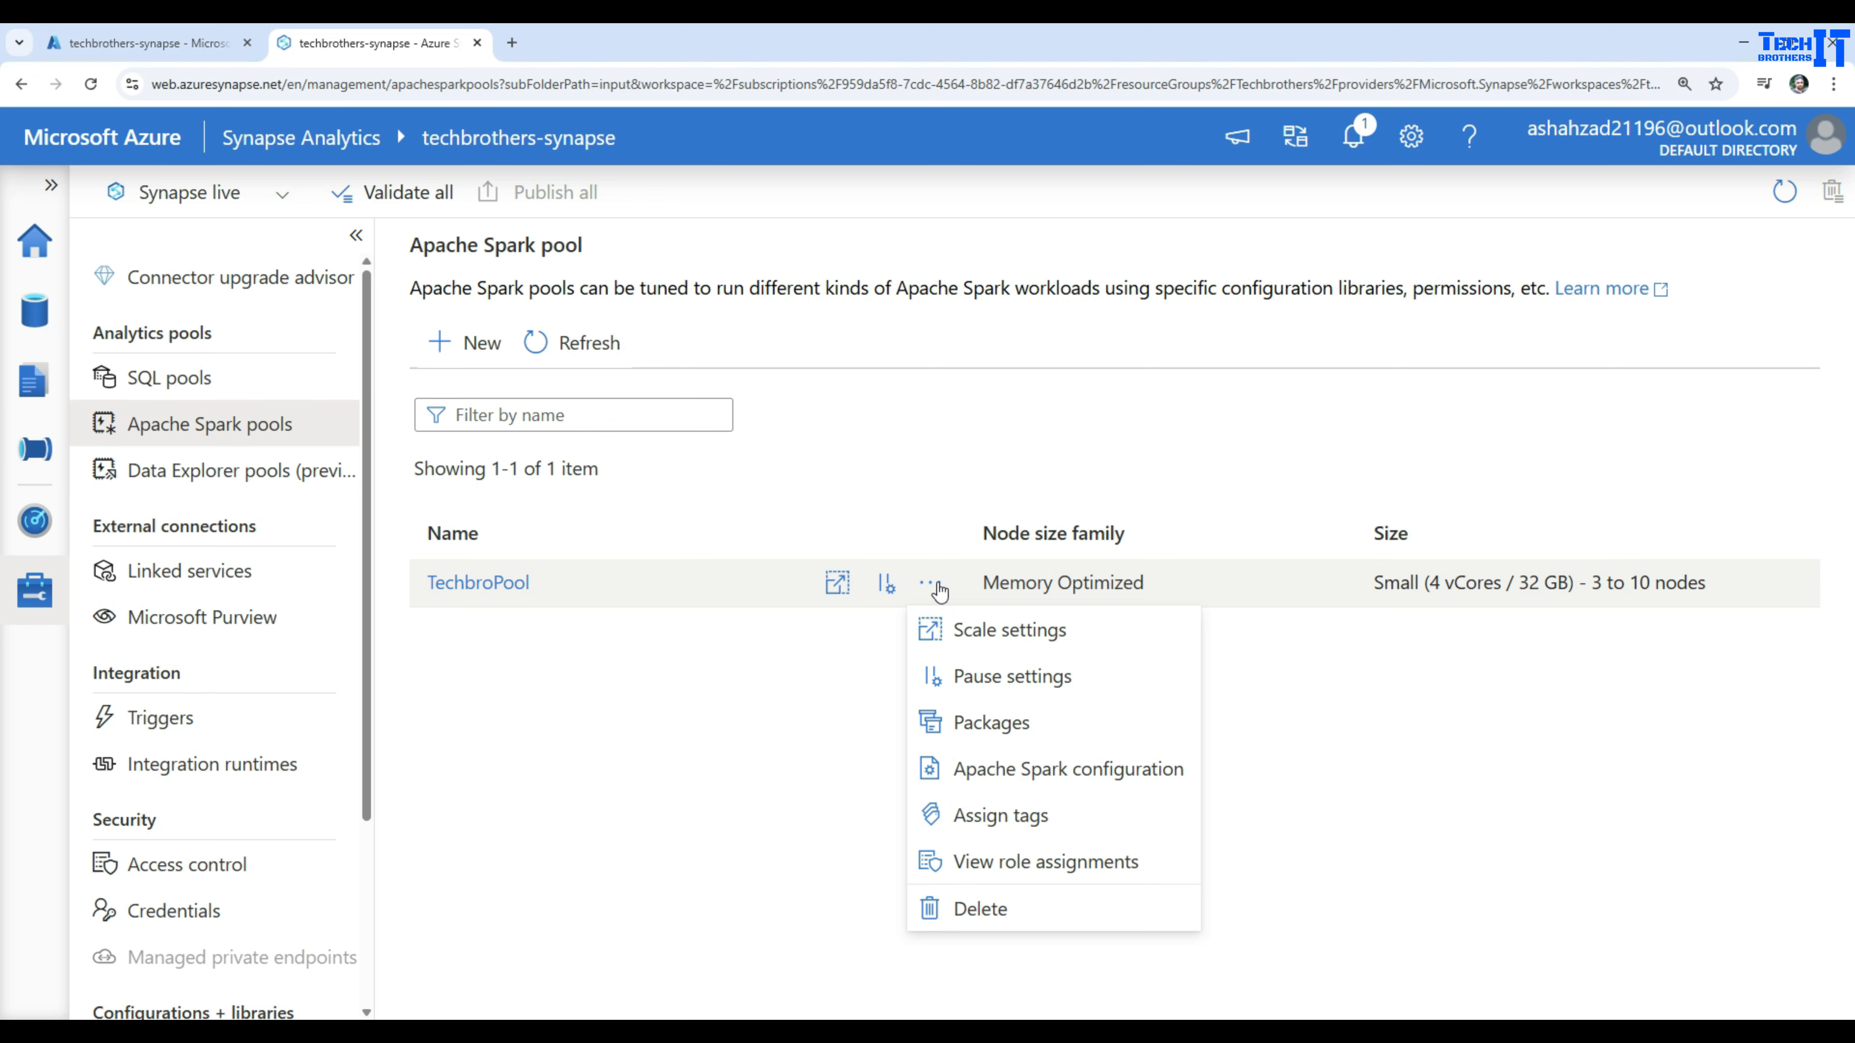
click(987, 631)
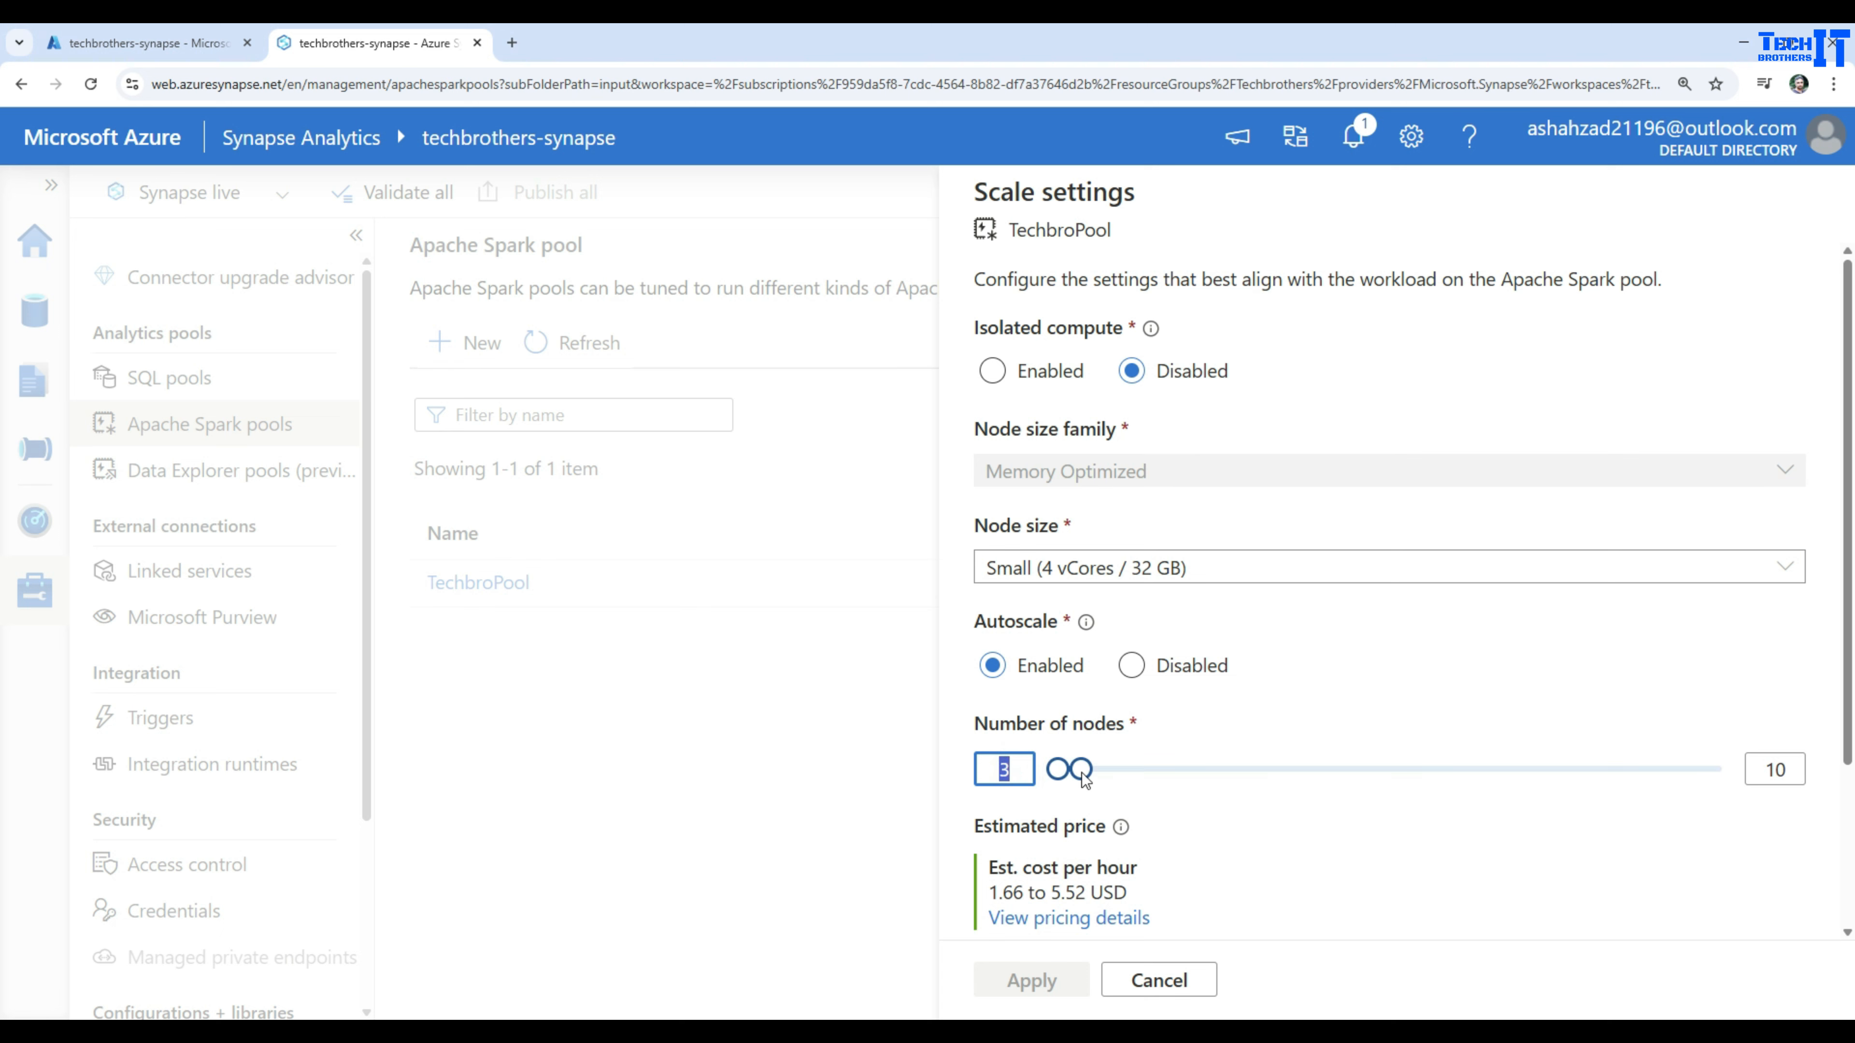
mouse_move(1073, 768)
mouse_down()
mouse_move(1175, 769)
mouse_move(1090, 769)
mouse_up()
click(1088, 562)
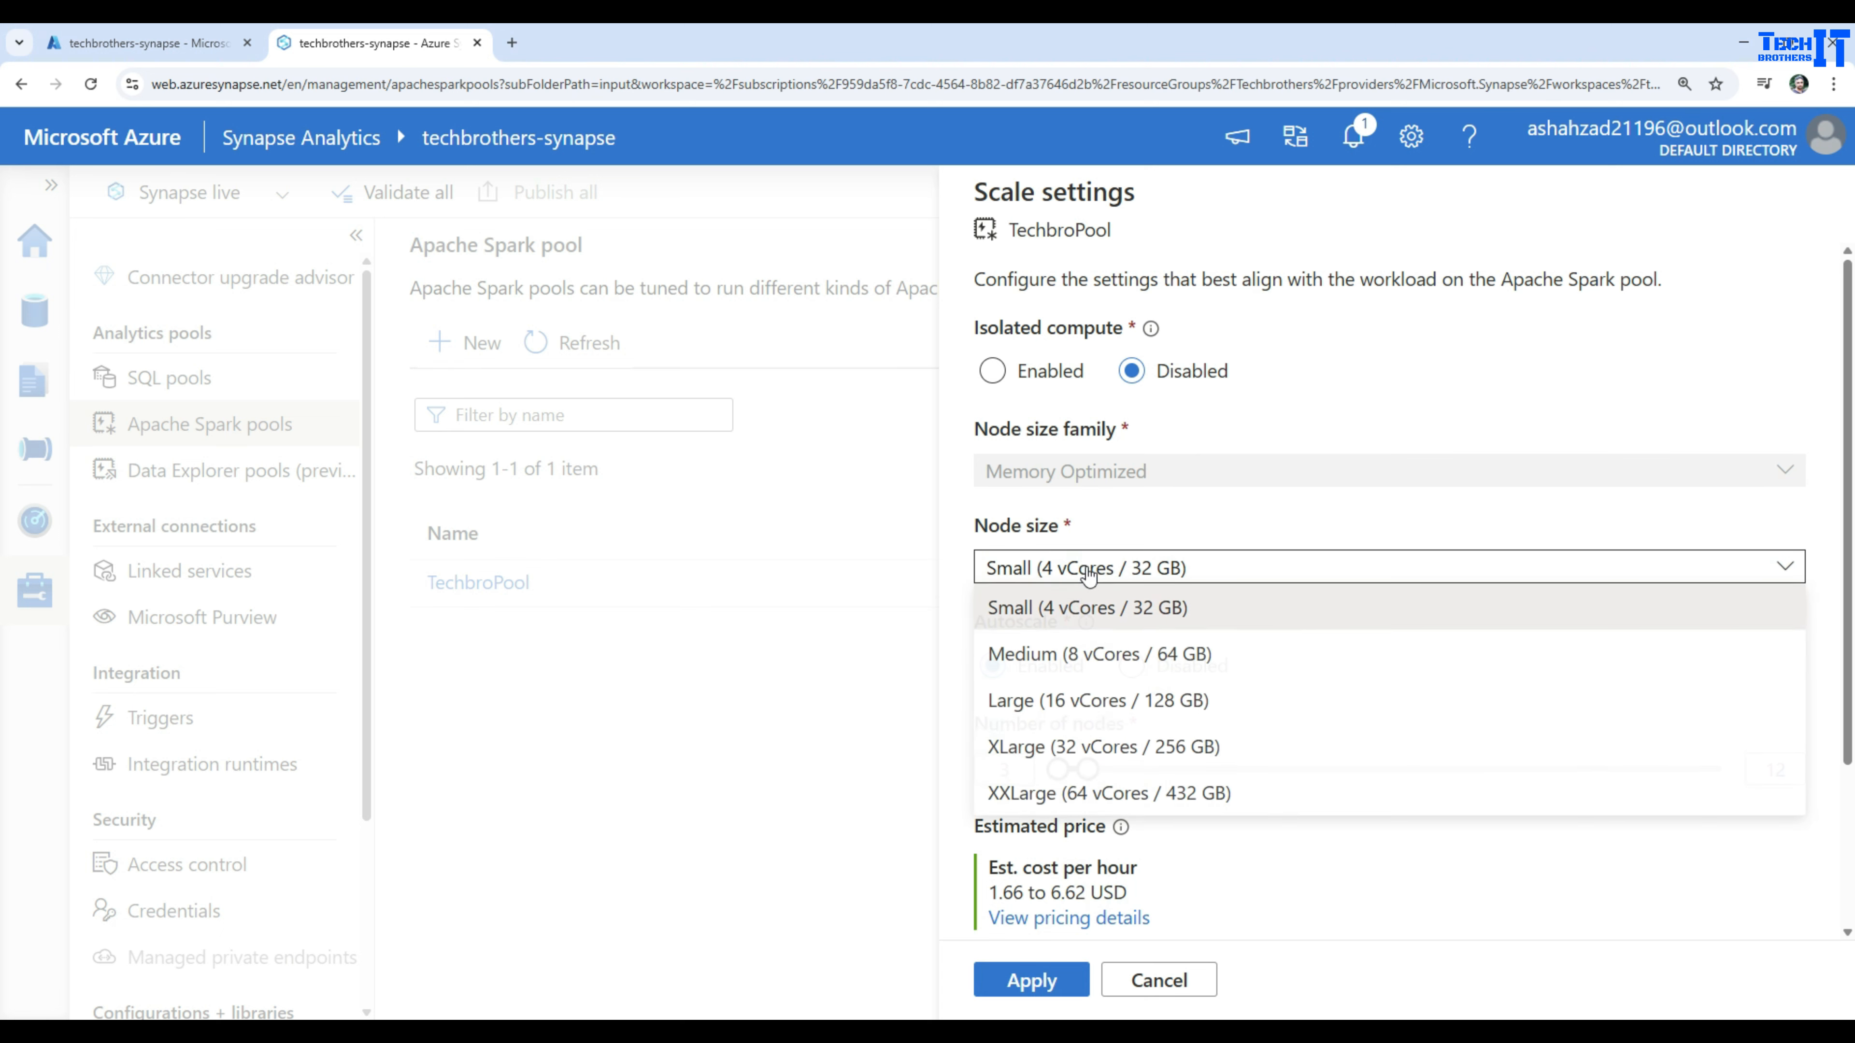
click(1077, 651)
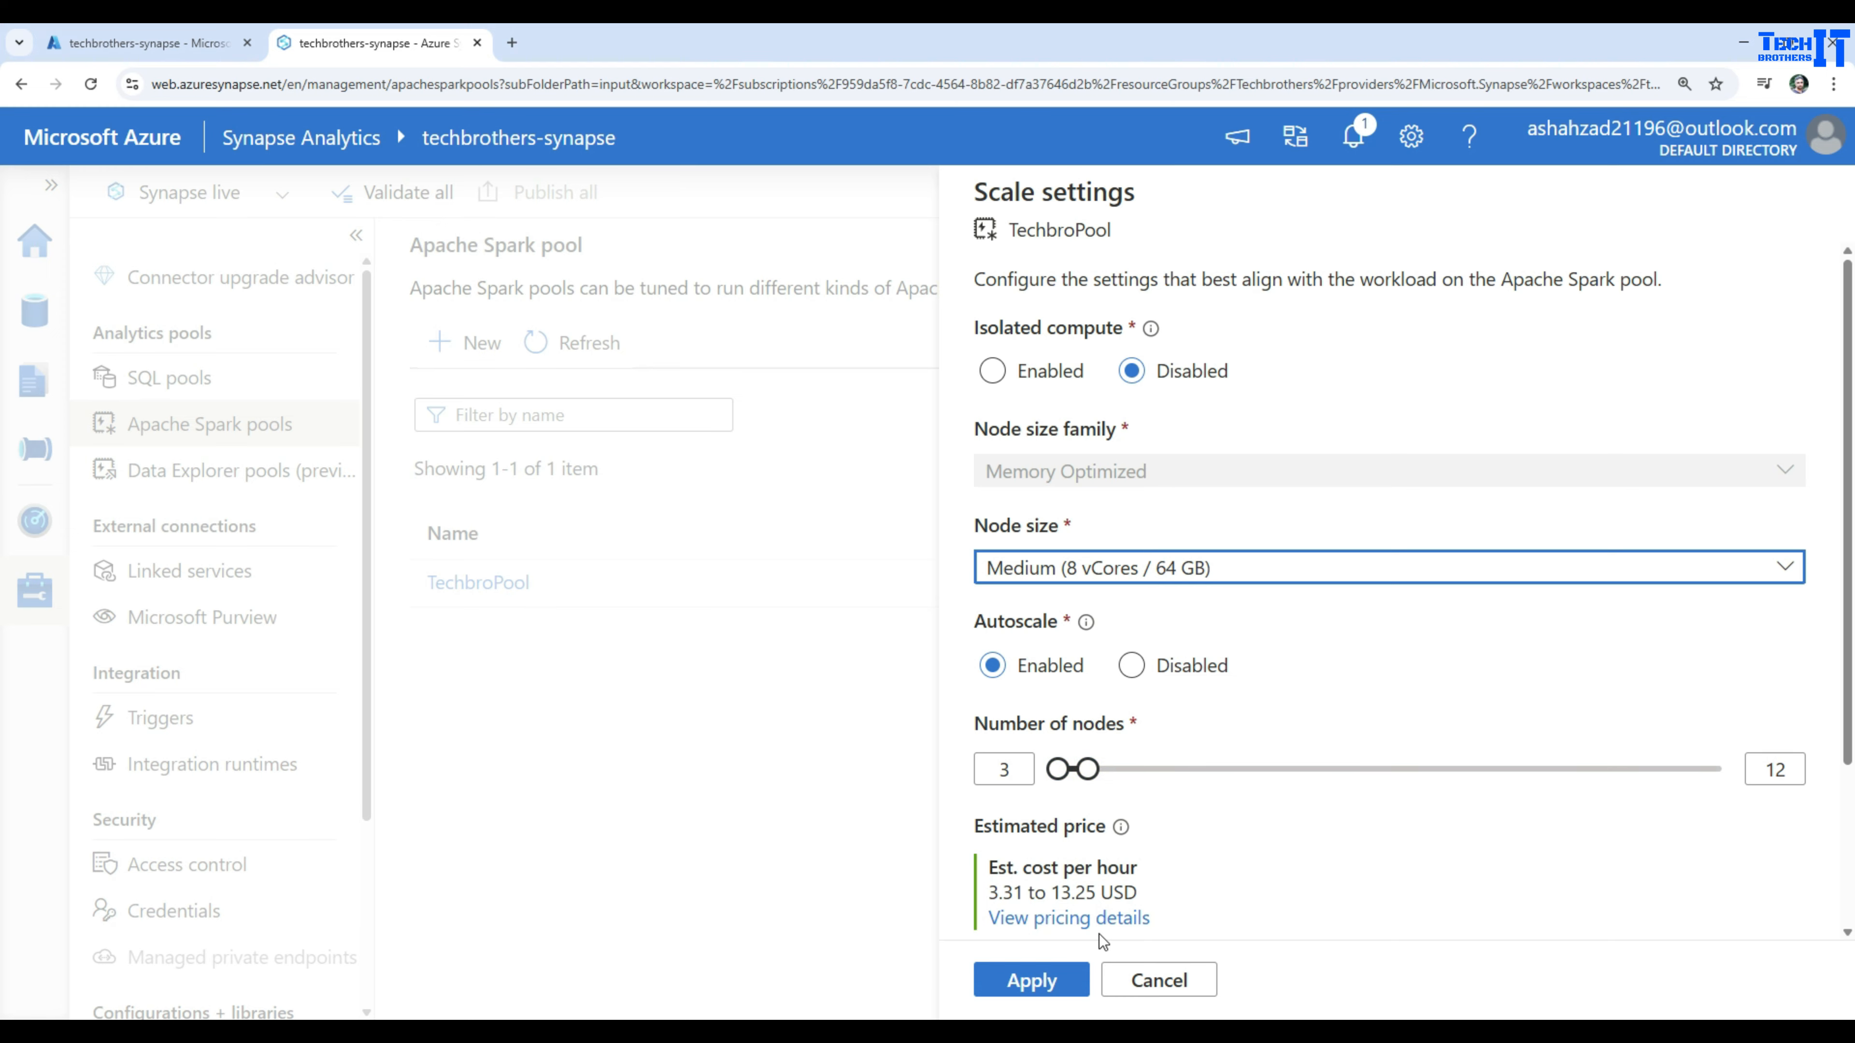
click(1161, 980)
click(840, 649)
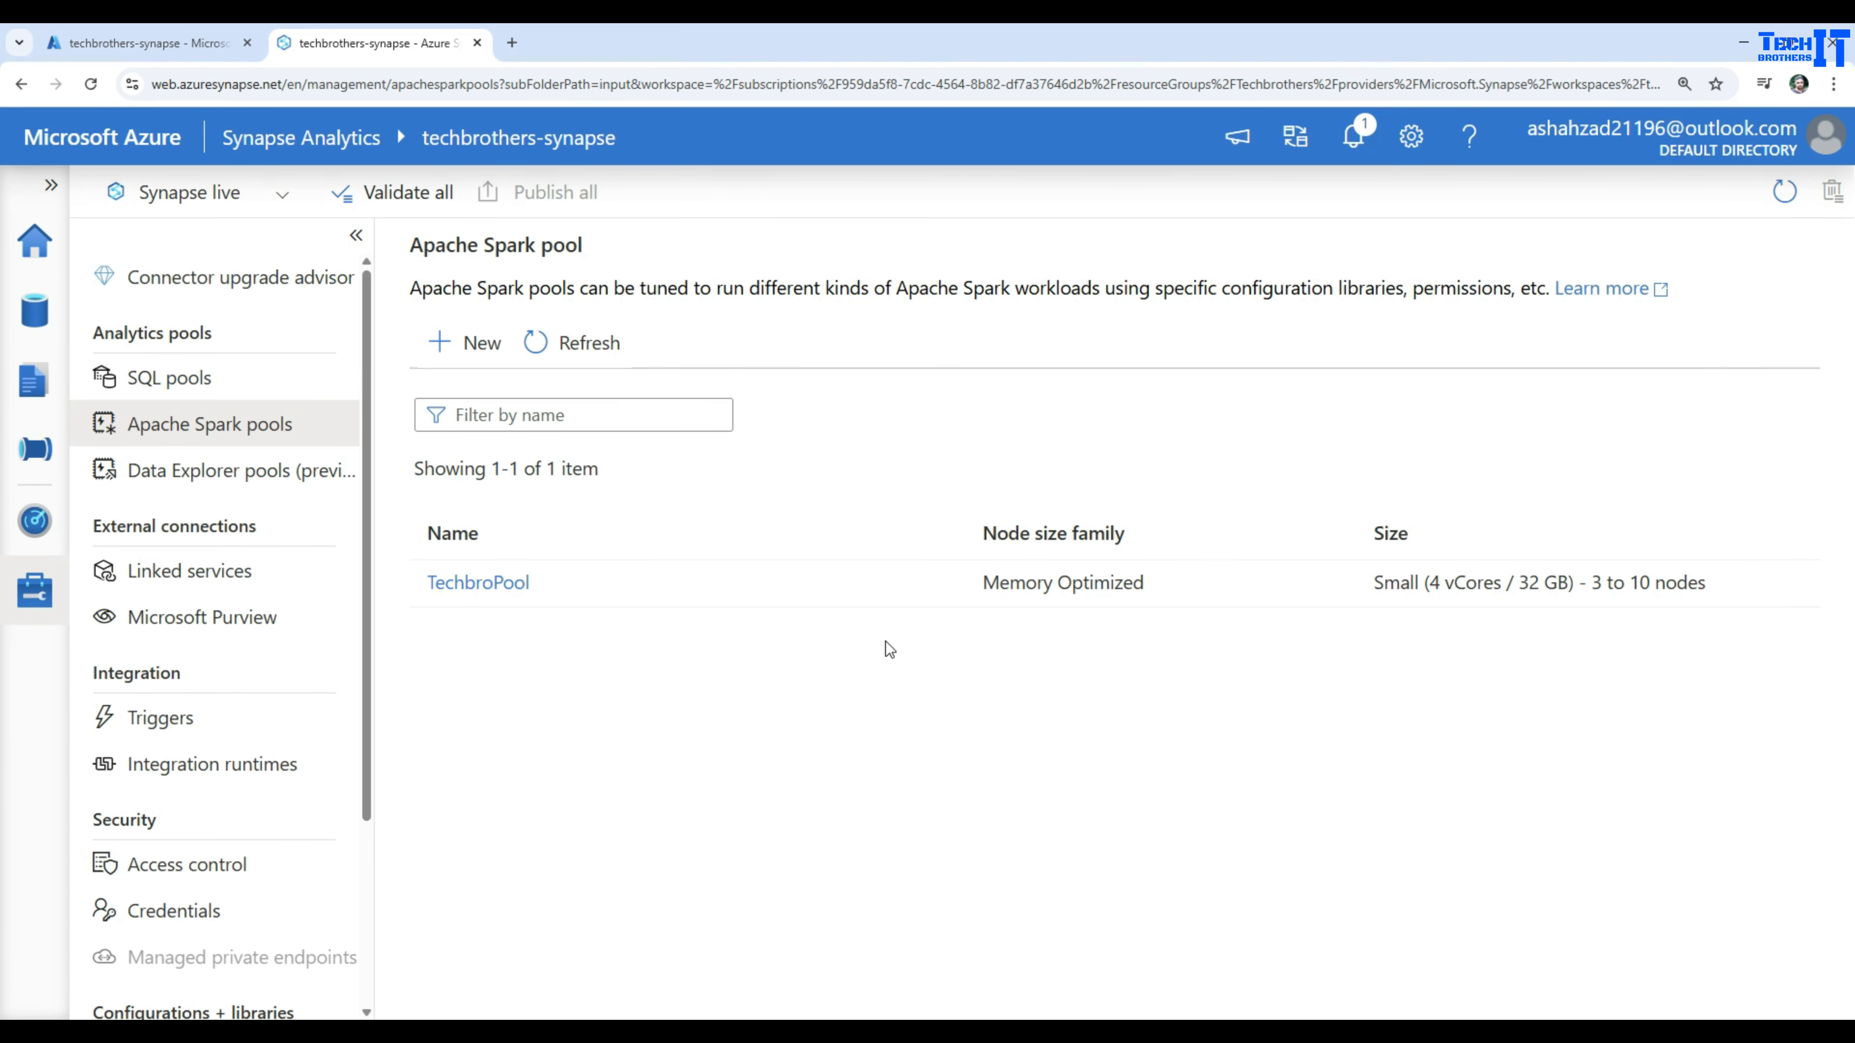
Step: Set TechbroPool's automatic pausing to 5 idle minutes and apply the pause settings
click(932, 584)
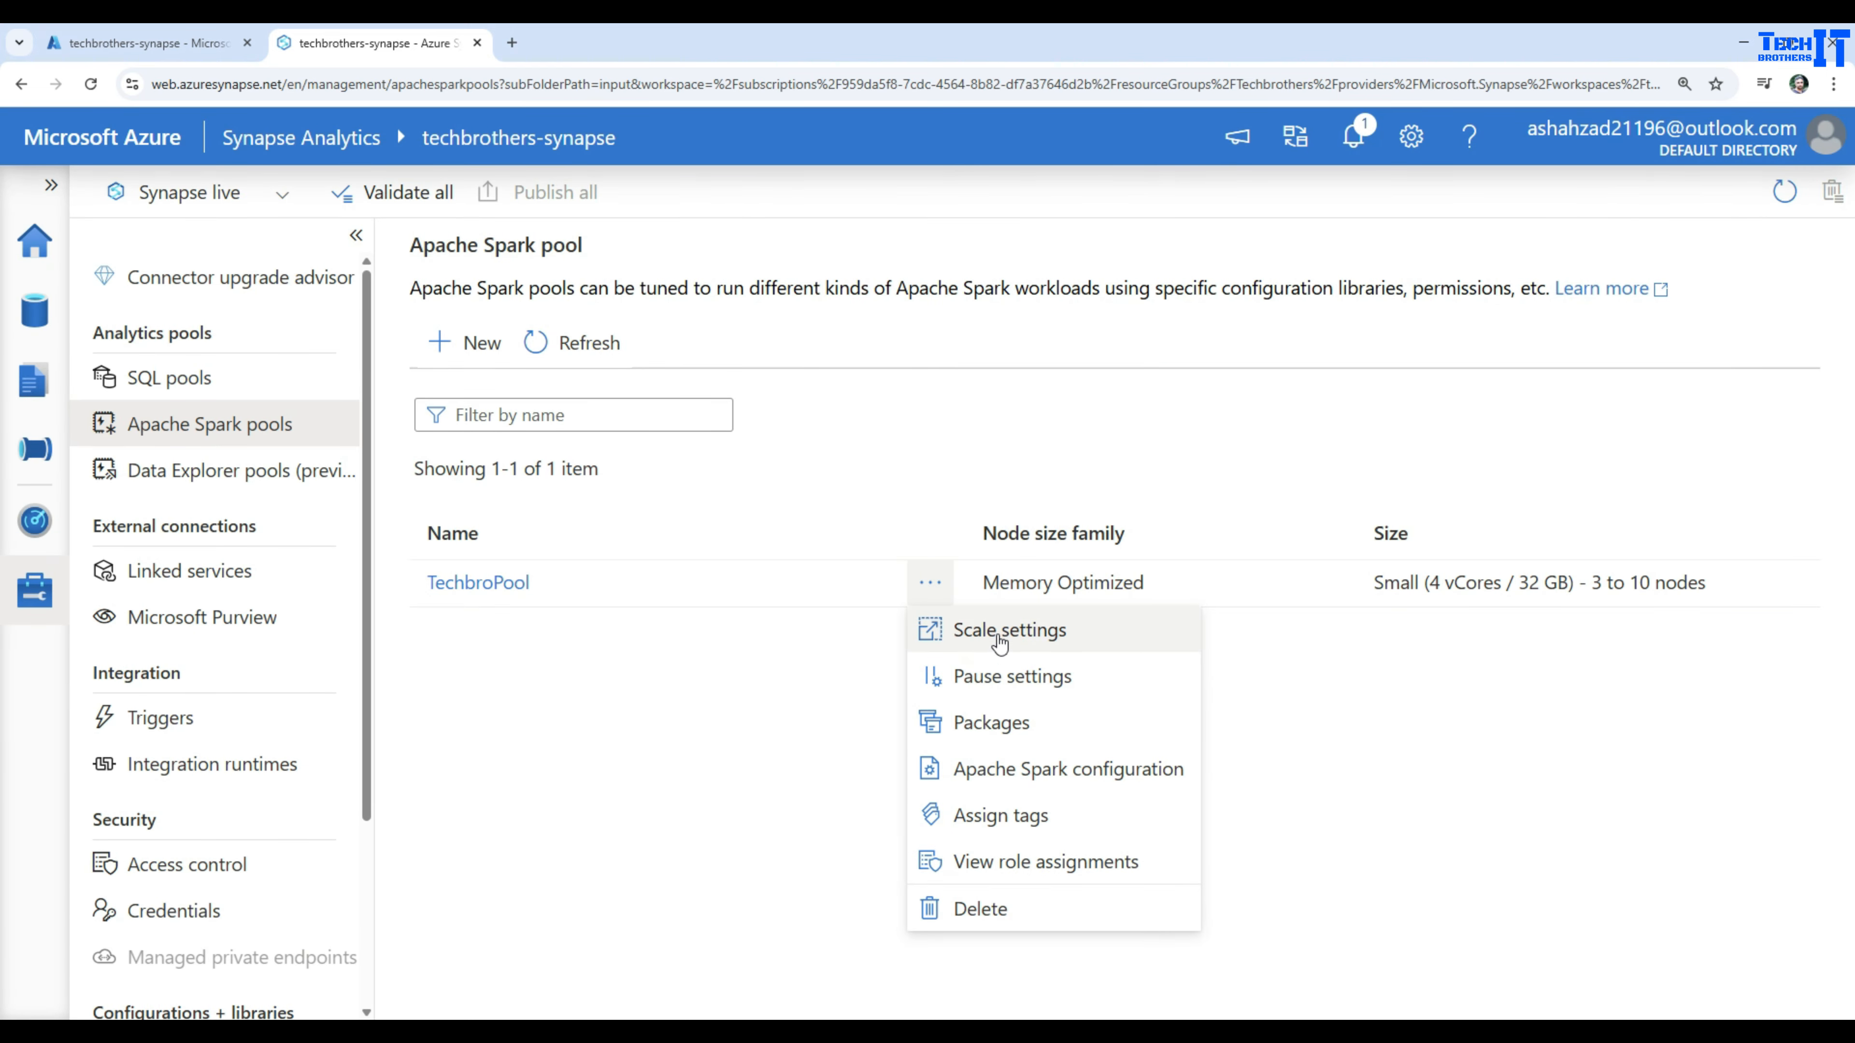
click(996, 681)
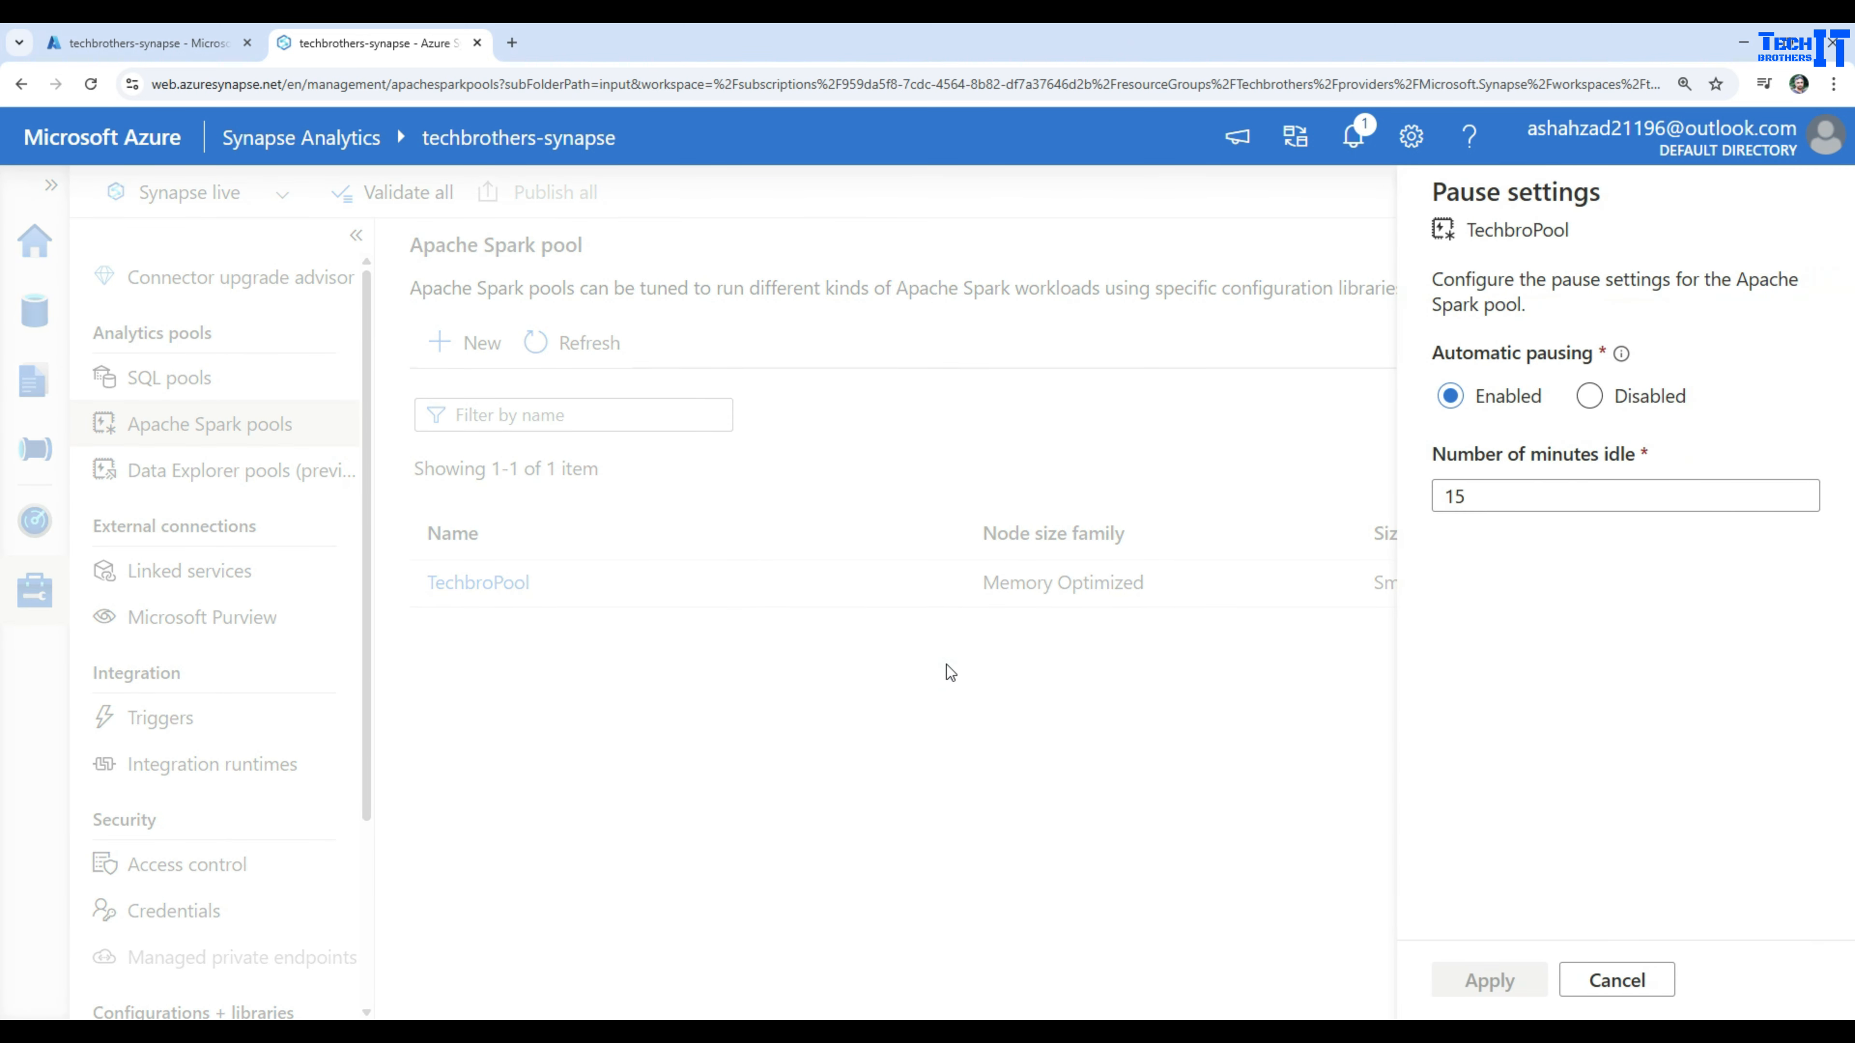
double_click(1510, 497)
text(5)
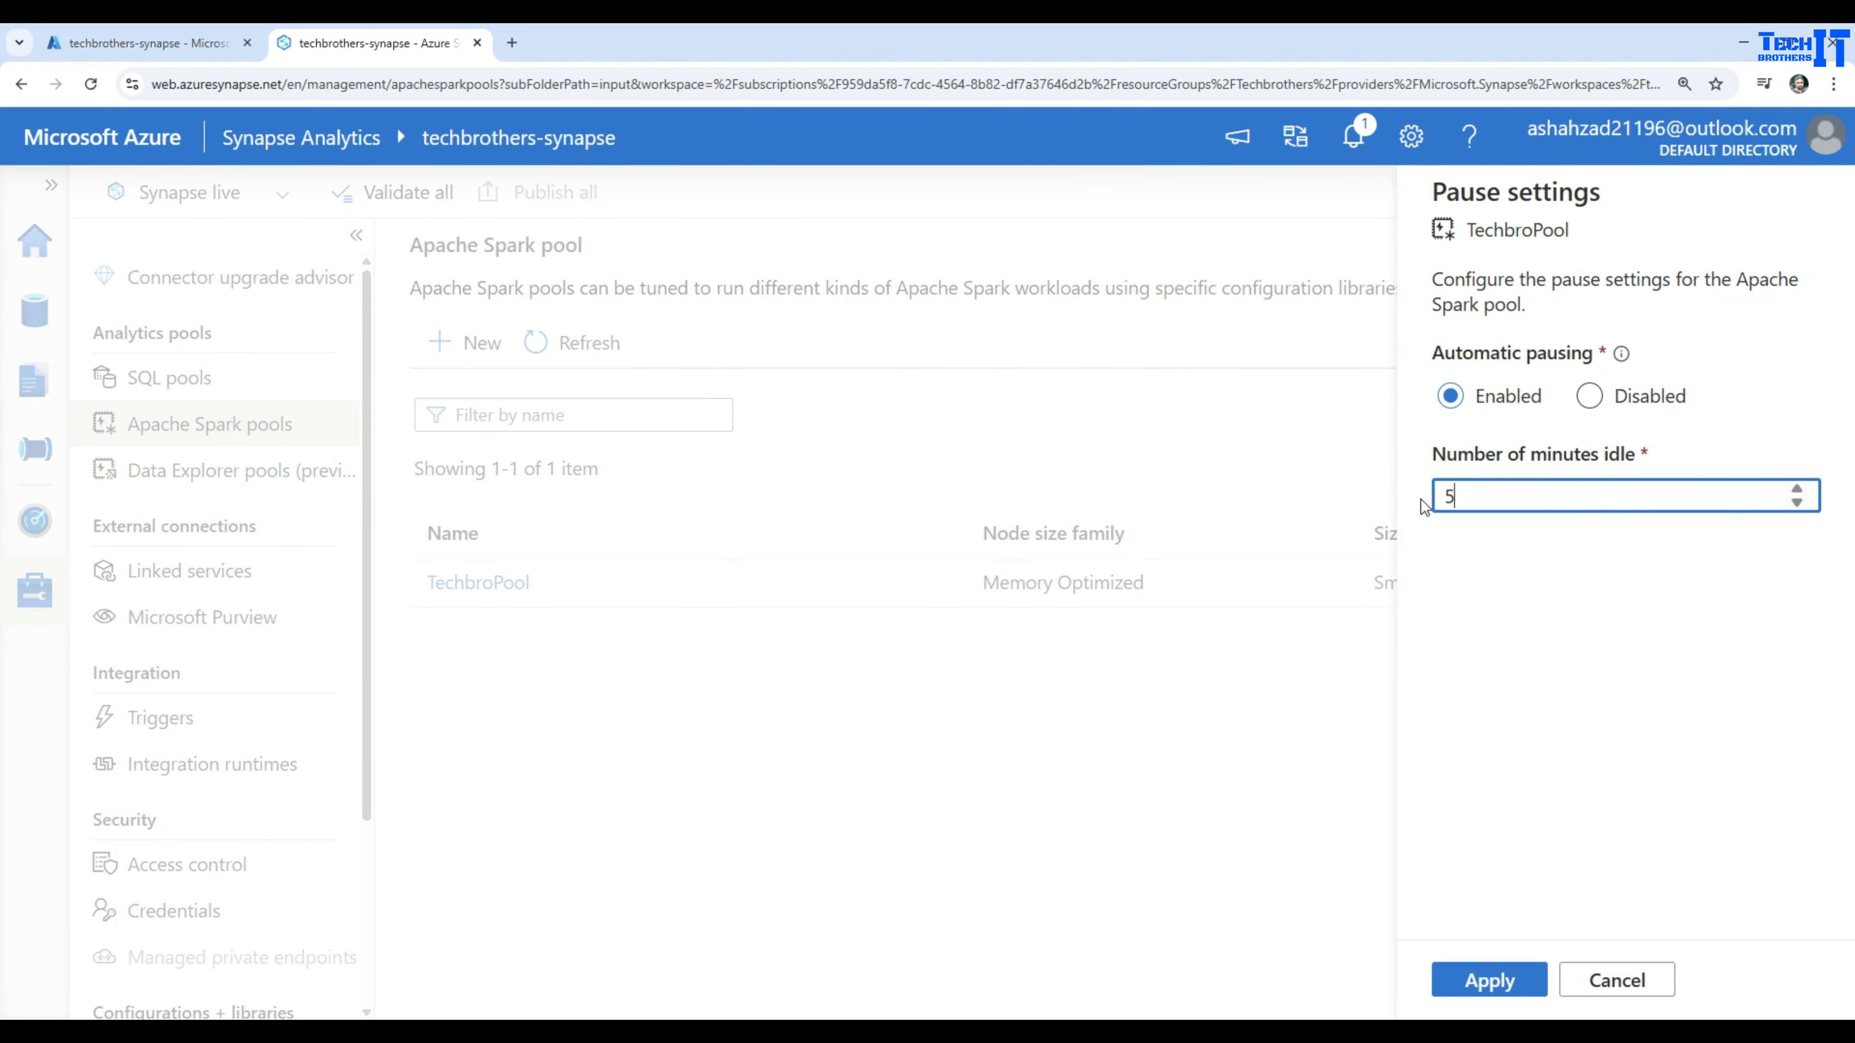
click(1483, 979)
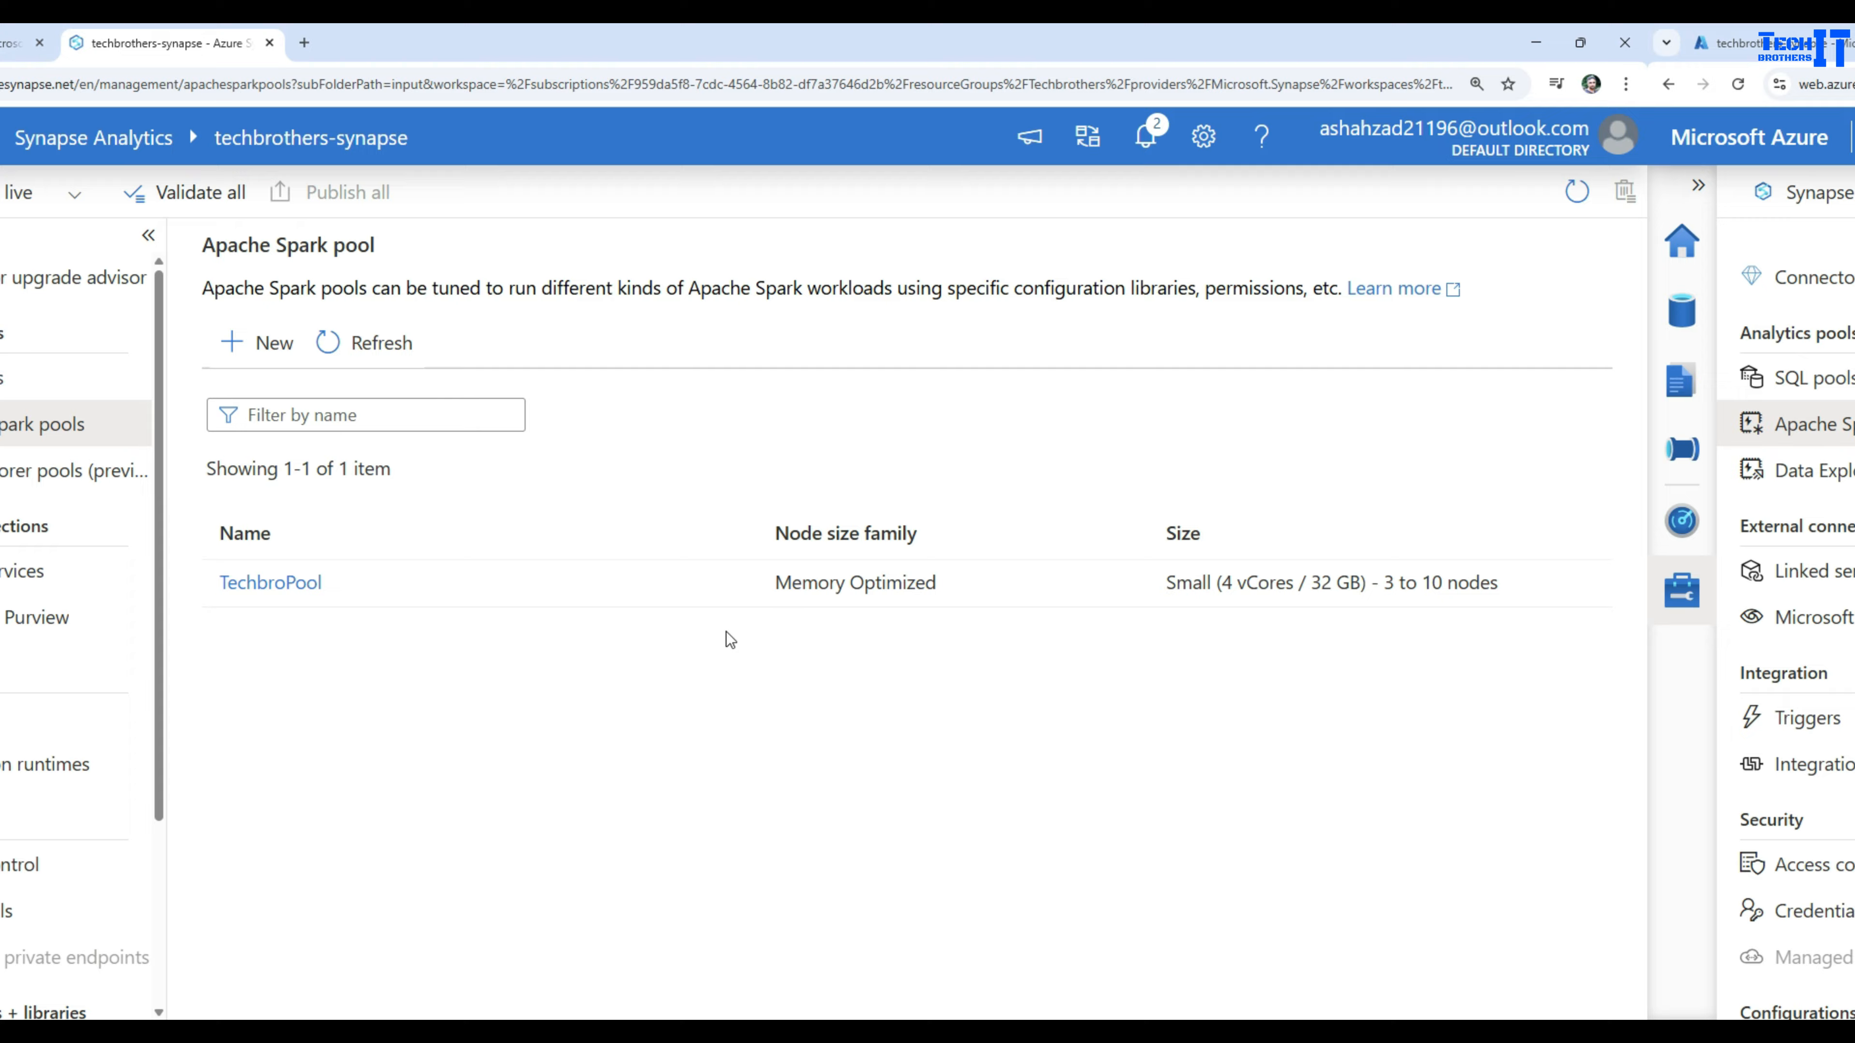
Step: Check which management actions TechbroPool offers, and review its automatic pausing settings without changing them
click(930, 582)
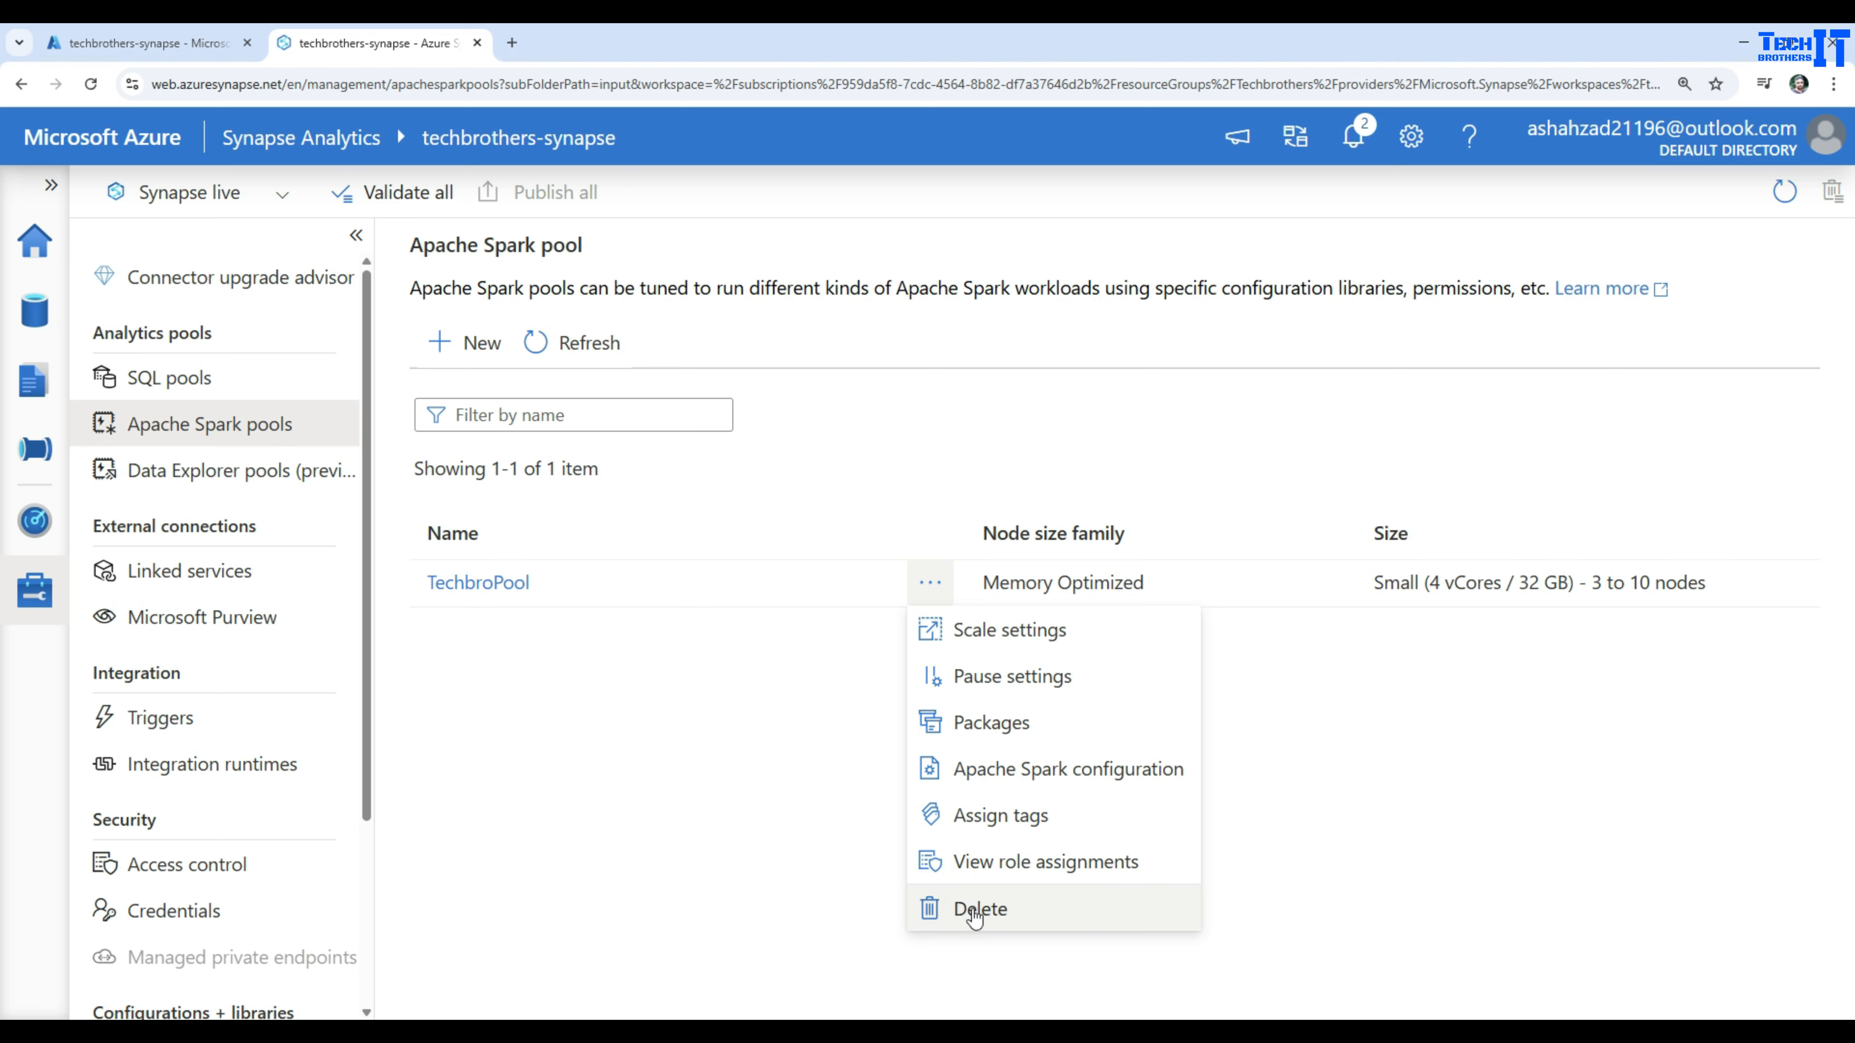
click(829, 691)
click(885, 579)
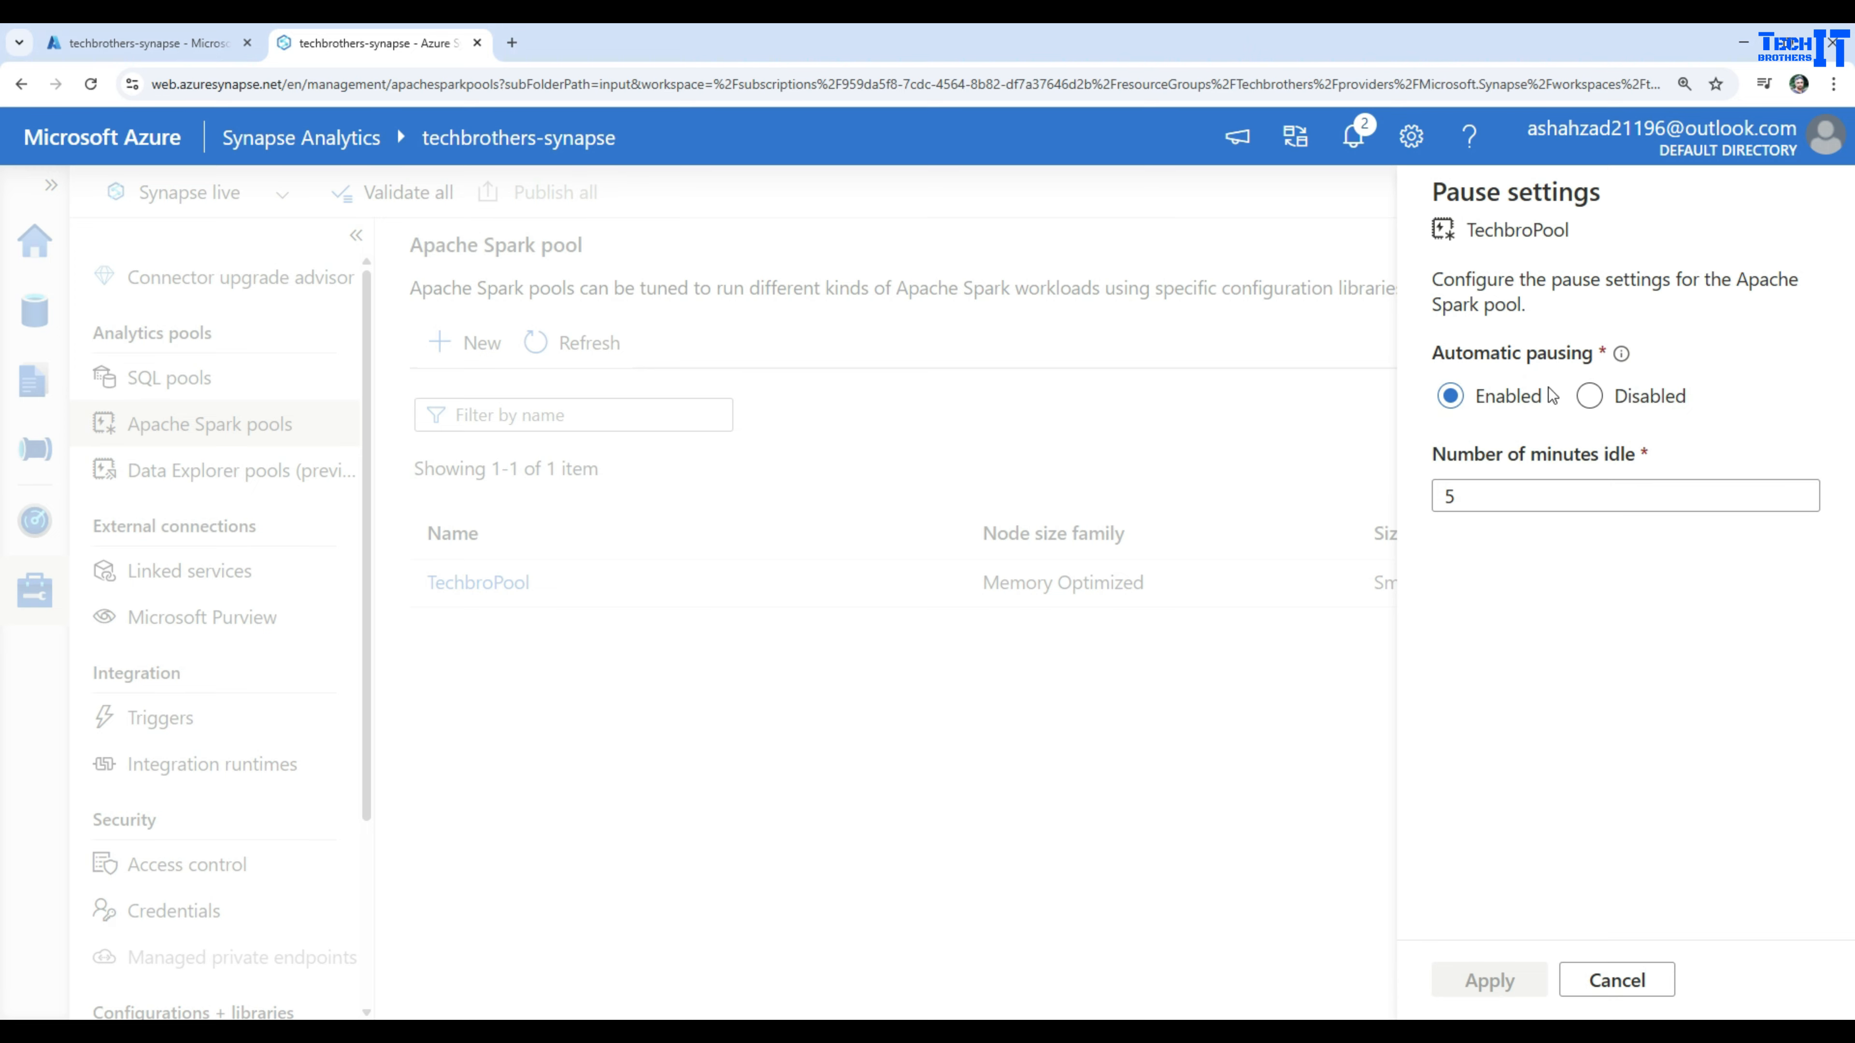
click(1617, 979)
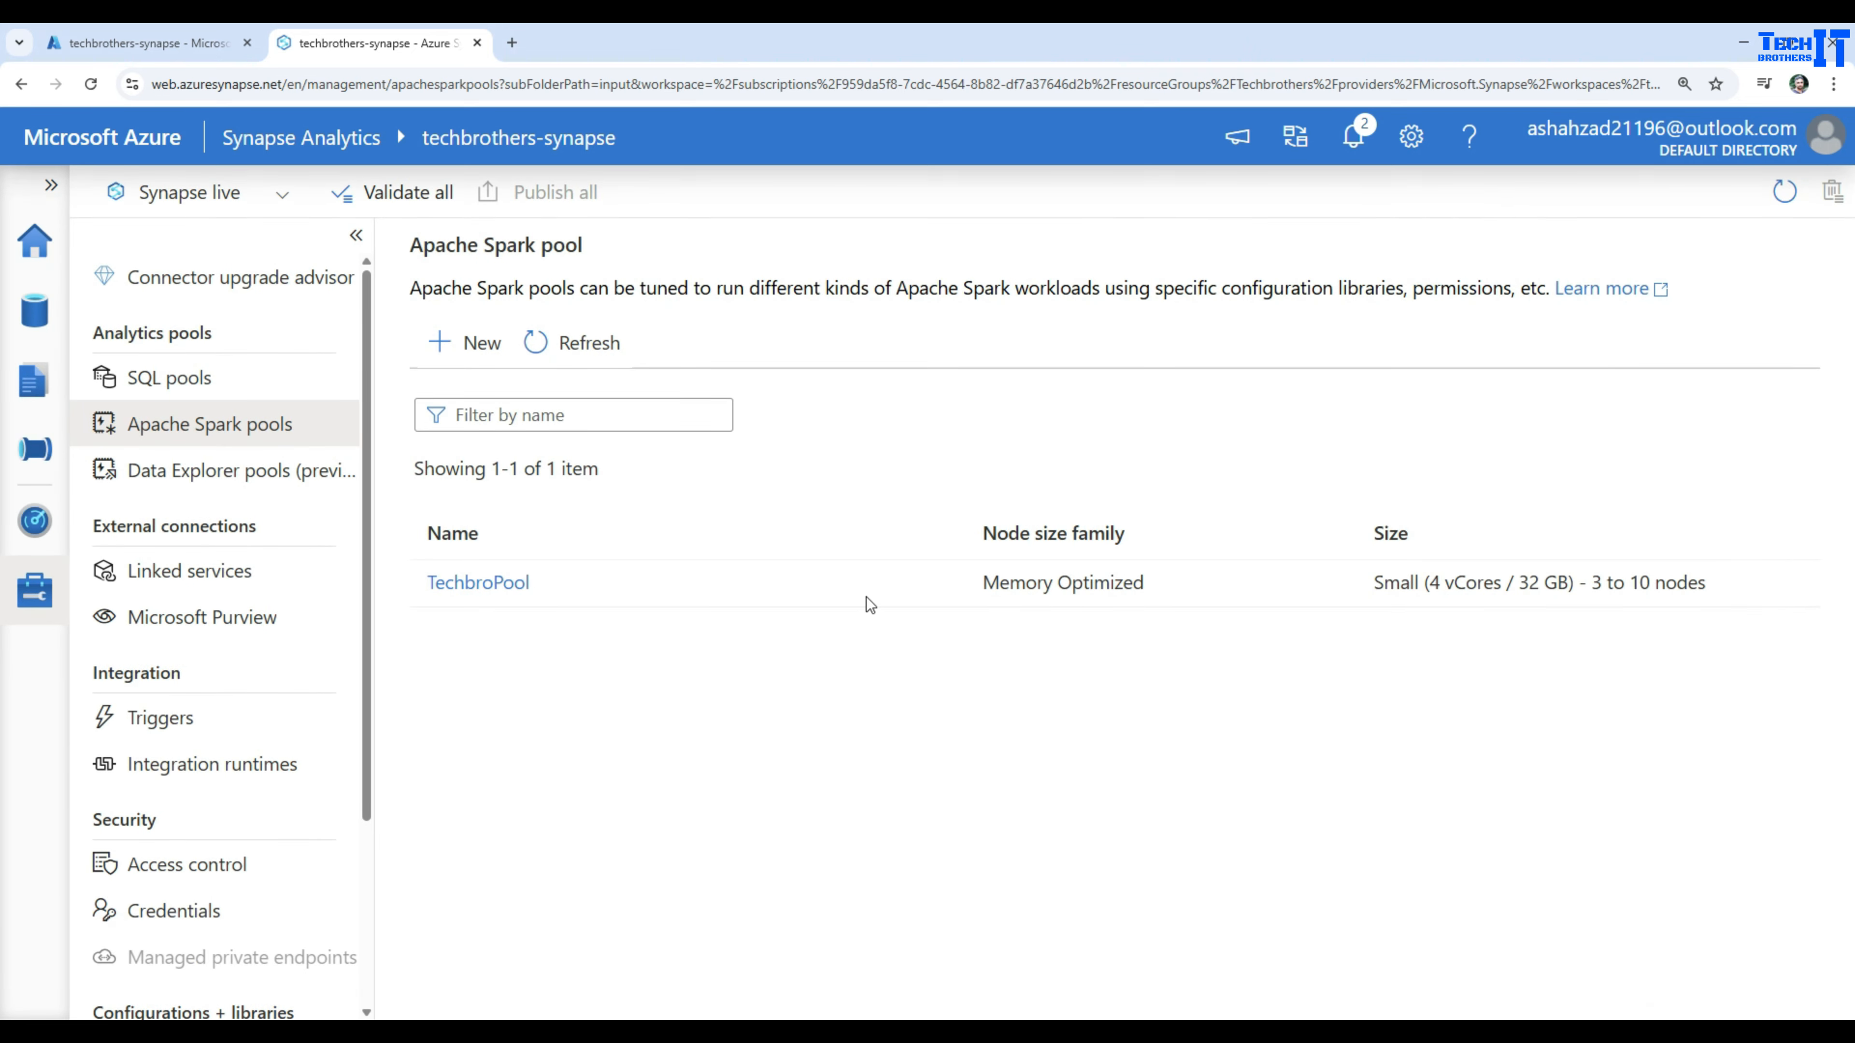
Step: Review TechbroPool's scale settings from isolated compute down to the intelligent cache size, and close them without changes
click(839, 583)
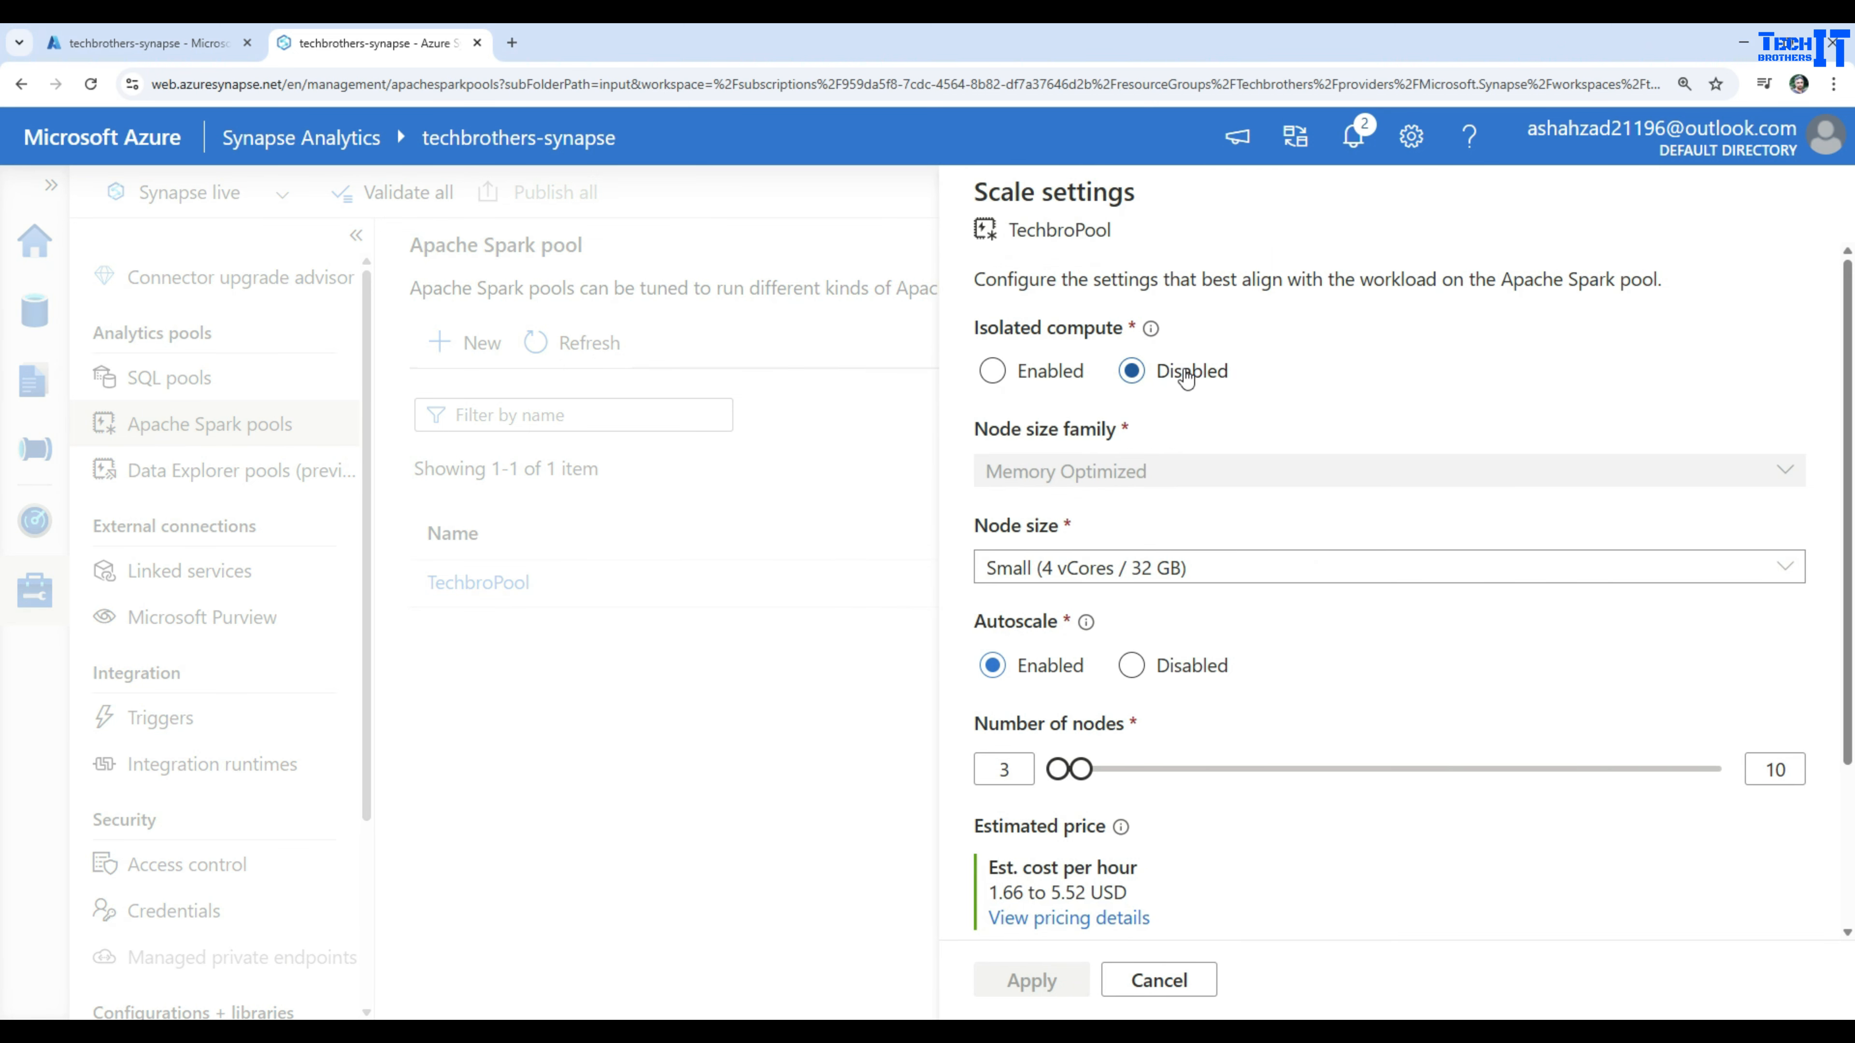
scroll(1255, 523, down, 3)
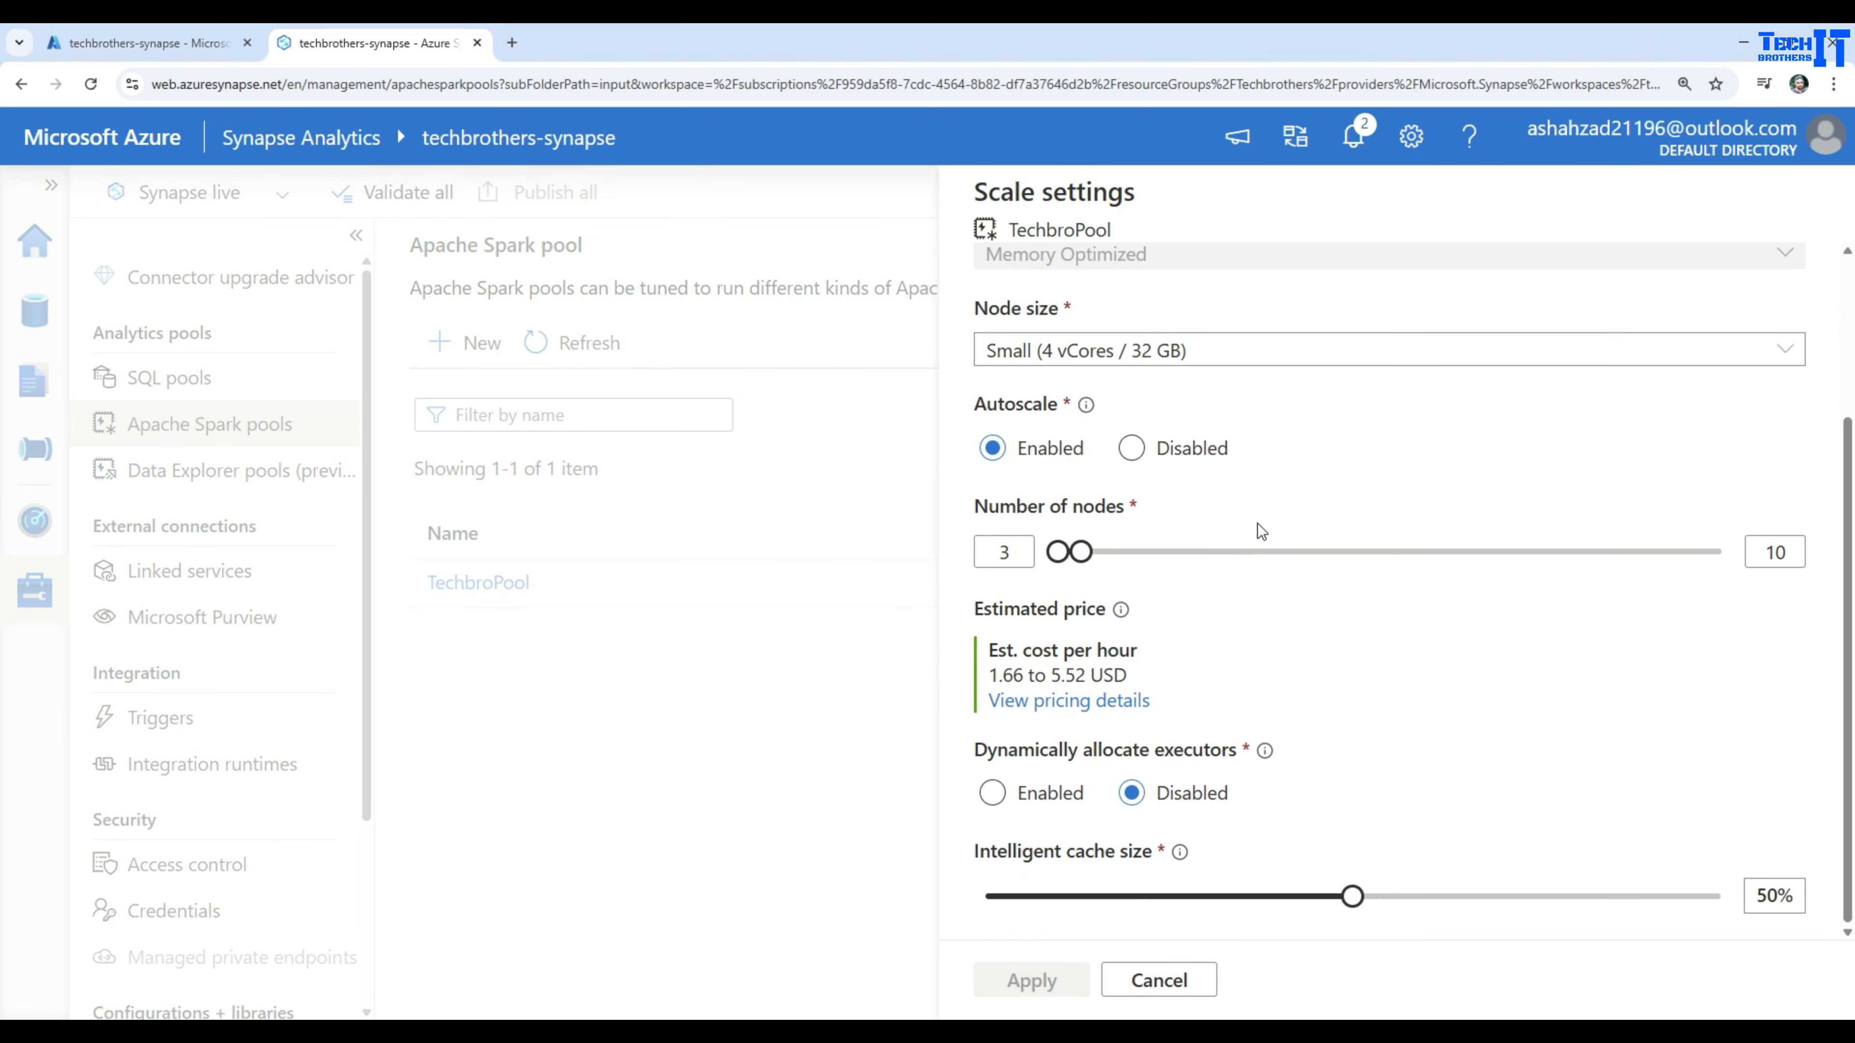
click(1154, 980)
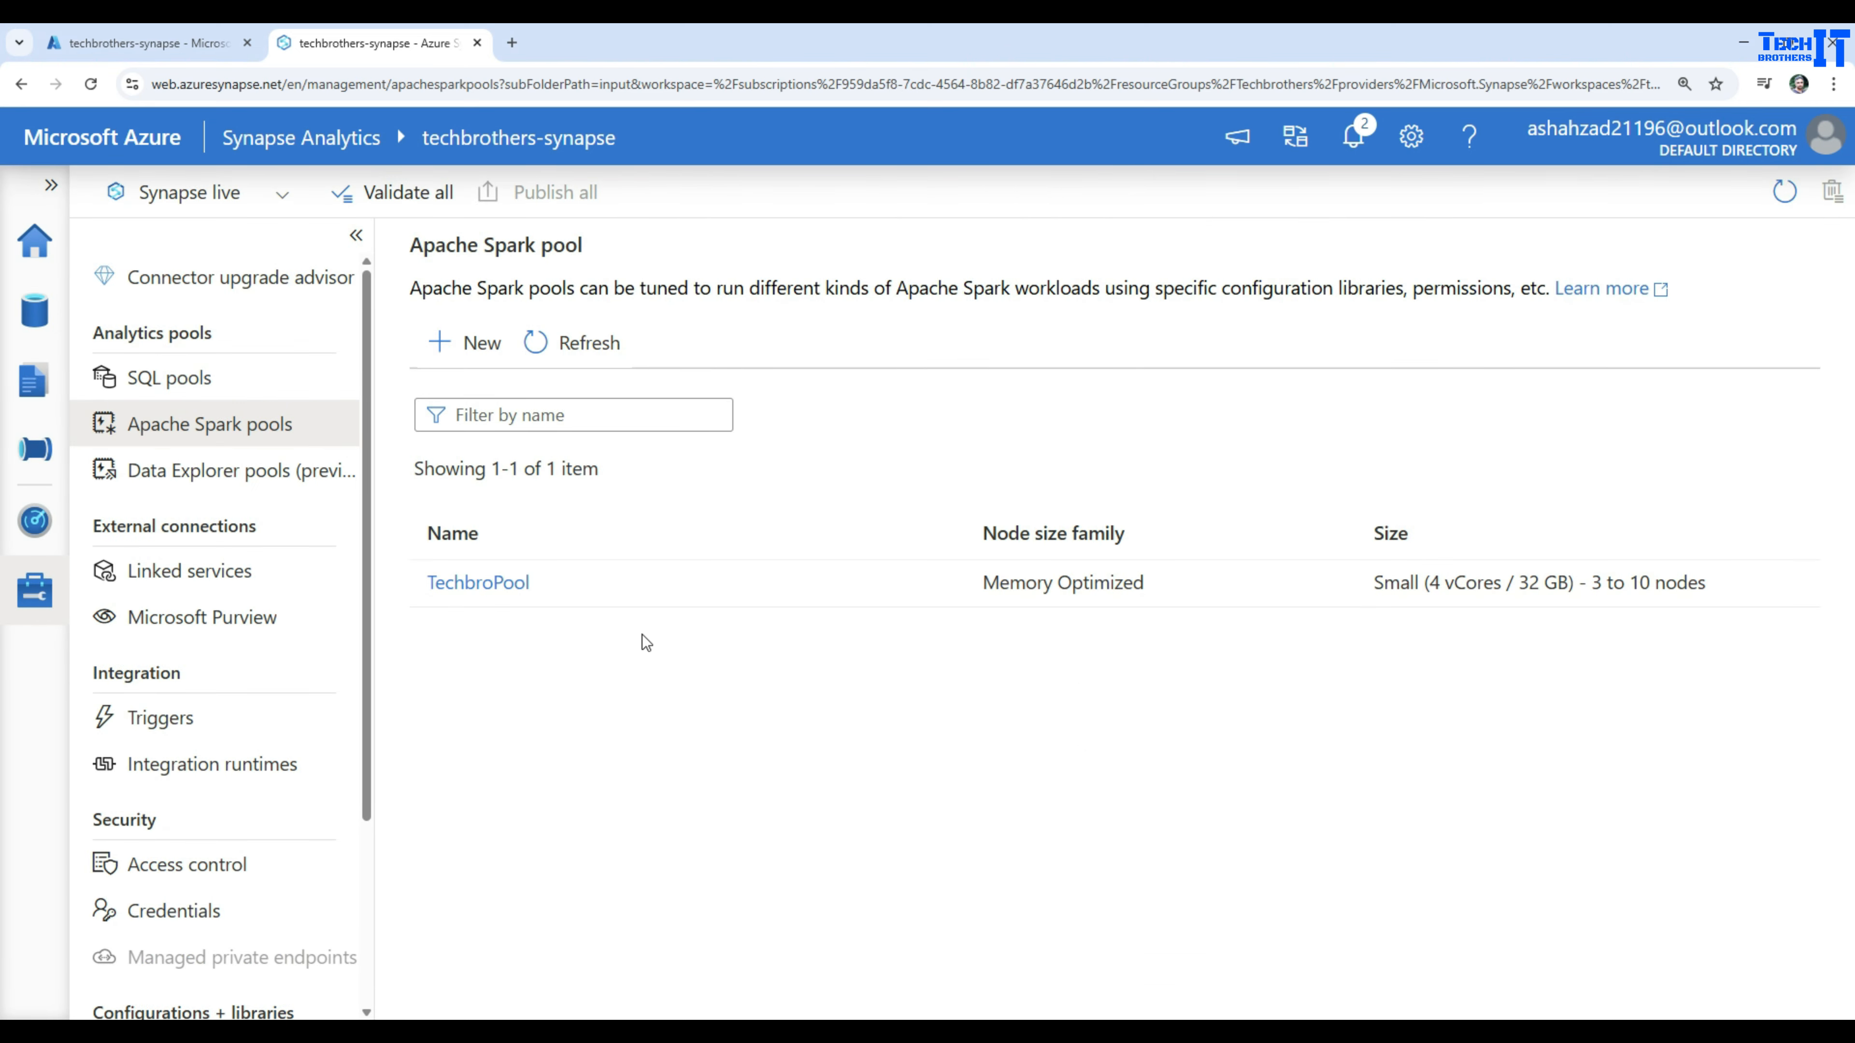
mouse_move(571, 575)
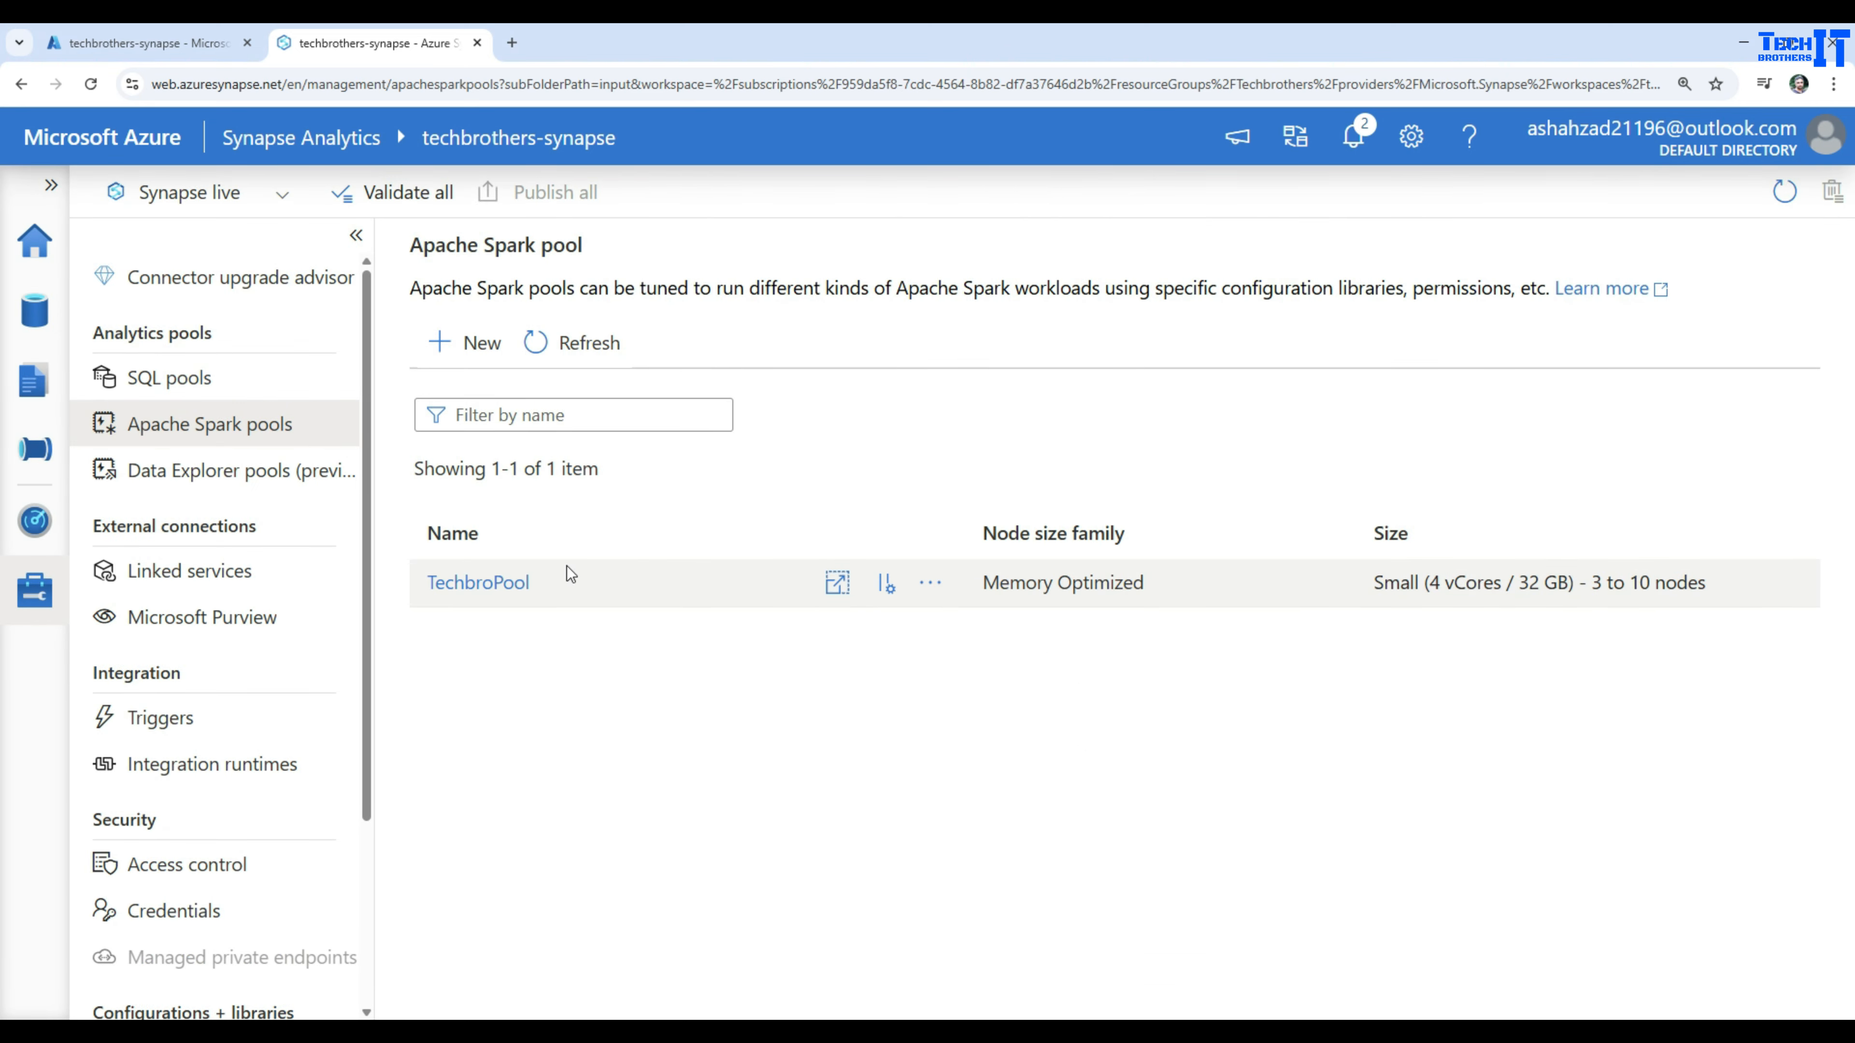